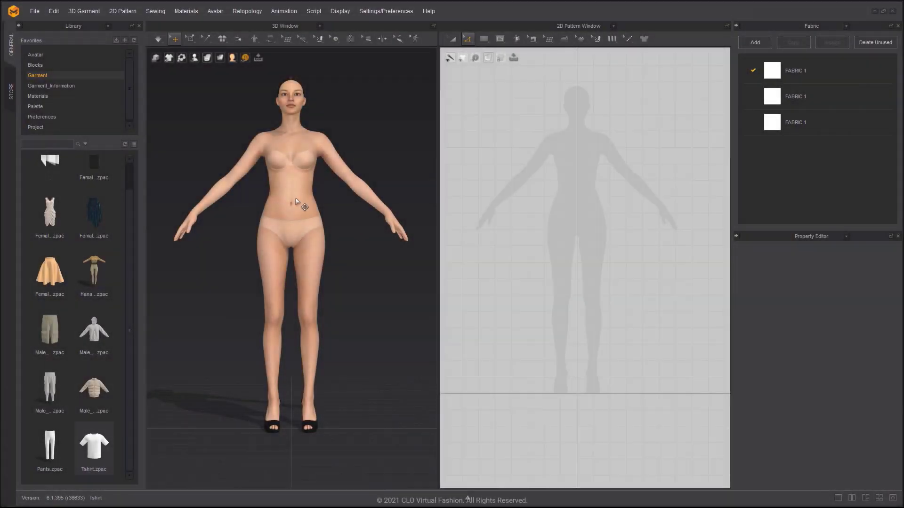
# Step: Load the Tshirt.zpac garment and auto-fit its patterns to the avatar with pattern curvature maintained at 100%
pyautogui.doubleClick(110, 443)
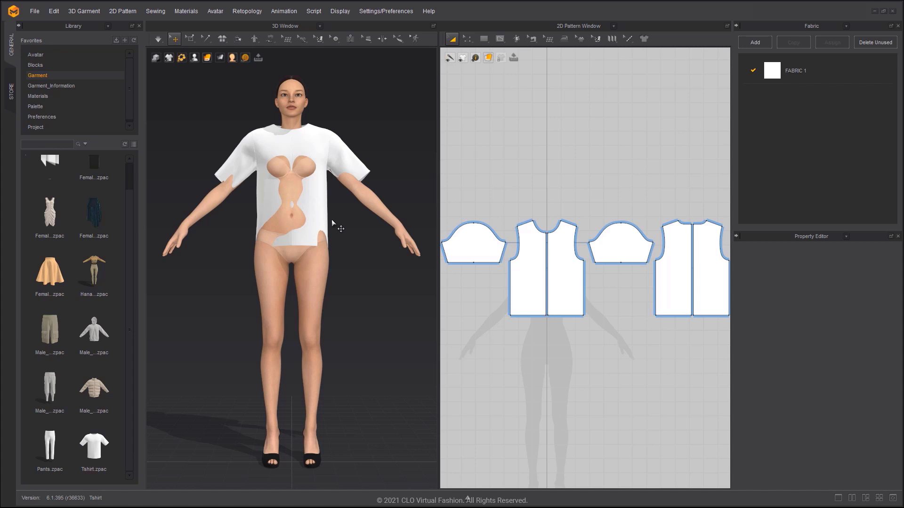
pyautogui.click(518, 40)
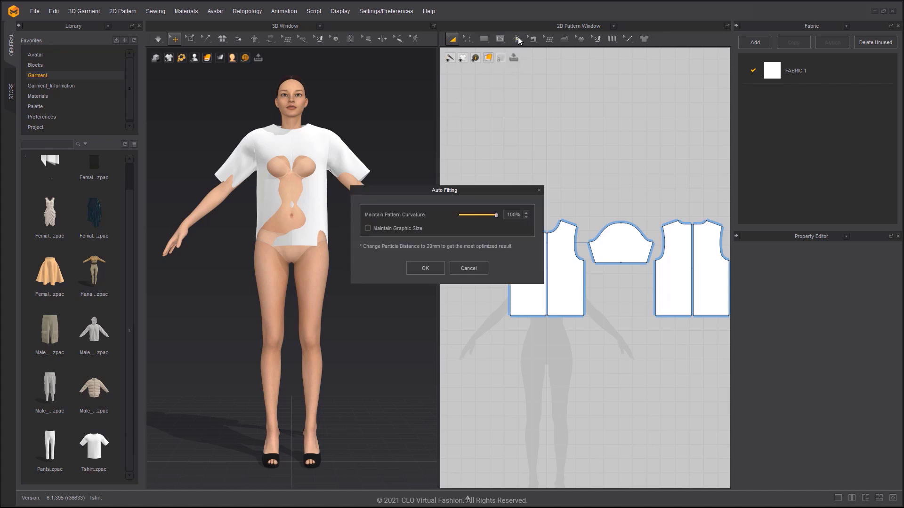
pyautogui.click(429, 266)
# Step: Simulate the fitted T-shirt so it drapes on the avatar
pyautogui.press('space')
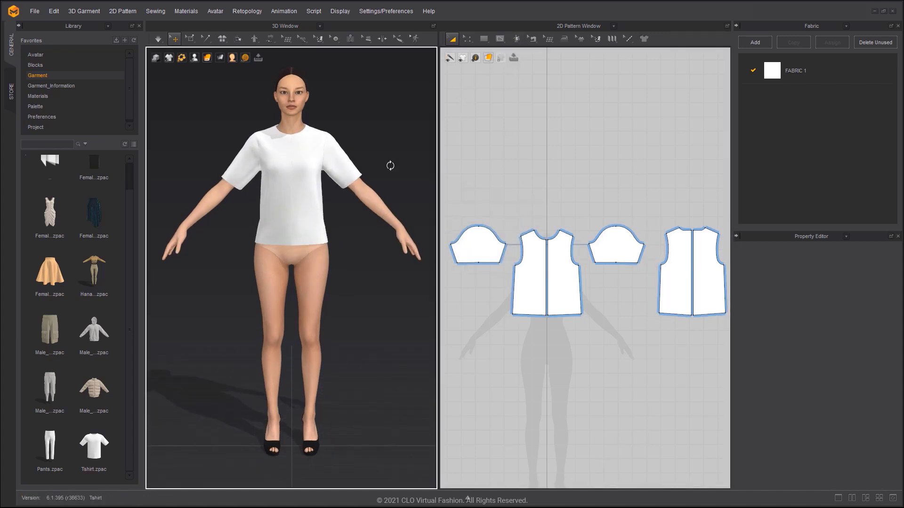
pyautogui.scroll(3, 306, 137)
pyautogui.moveTo(306, 137); pyautogui.dragTo(312, 184, button='right')
pyautogui.moveTo(312, 184); pyautogui.dragTo(328, 228, button='middle')
pyautogui.scroll(3, 316, 232)
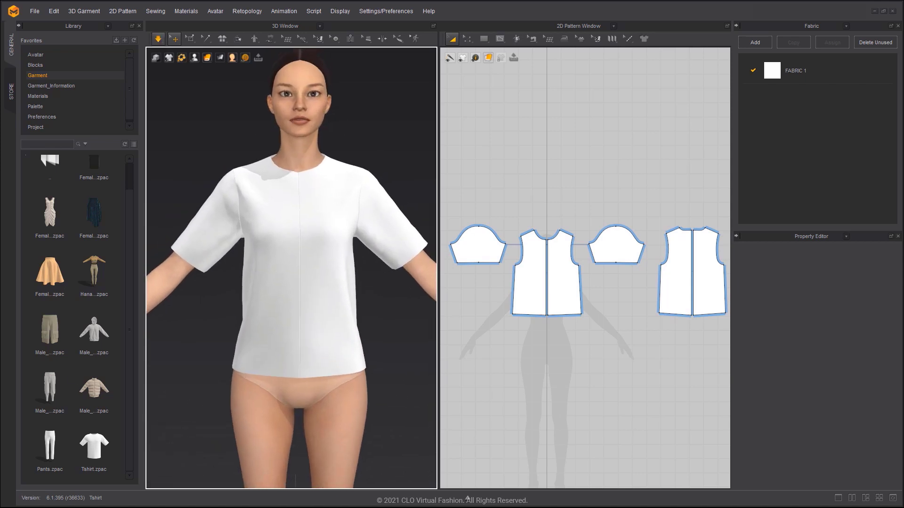
pyautogui.scroll(6, 528, 256)
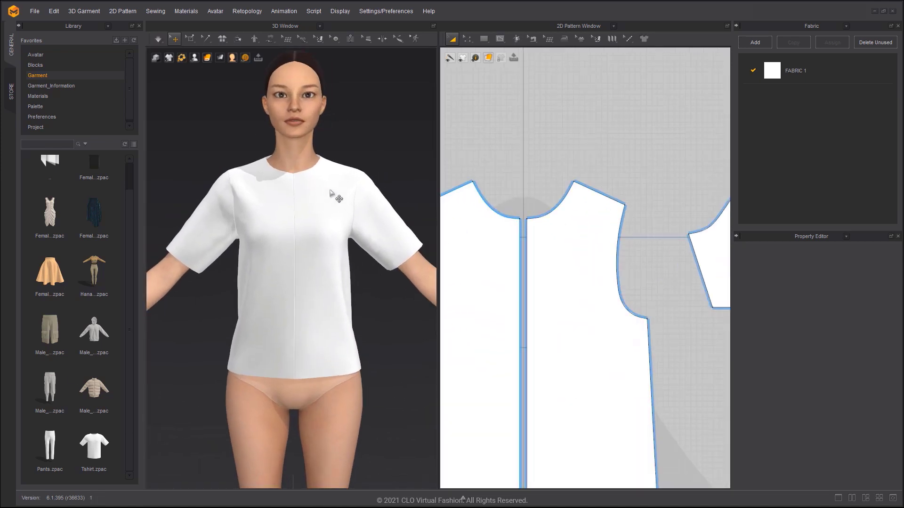
pyautogui.moveTo(333, 195); pyautogui.dragTo(334, 203, button='middle')
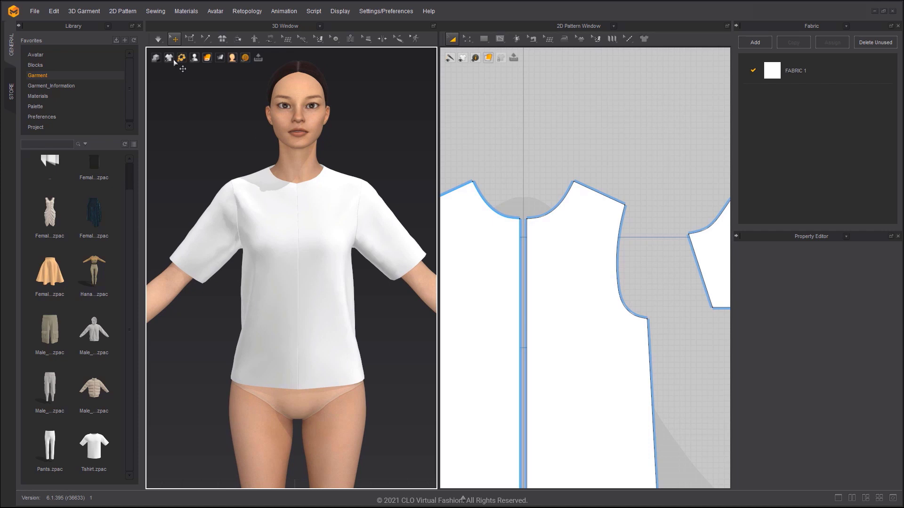
# Step: Inspect the T-shirt's fit over the body in the translucent surface display, then restore the thick textured surface
pyautogui.moveTo(204, 62)
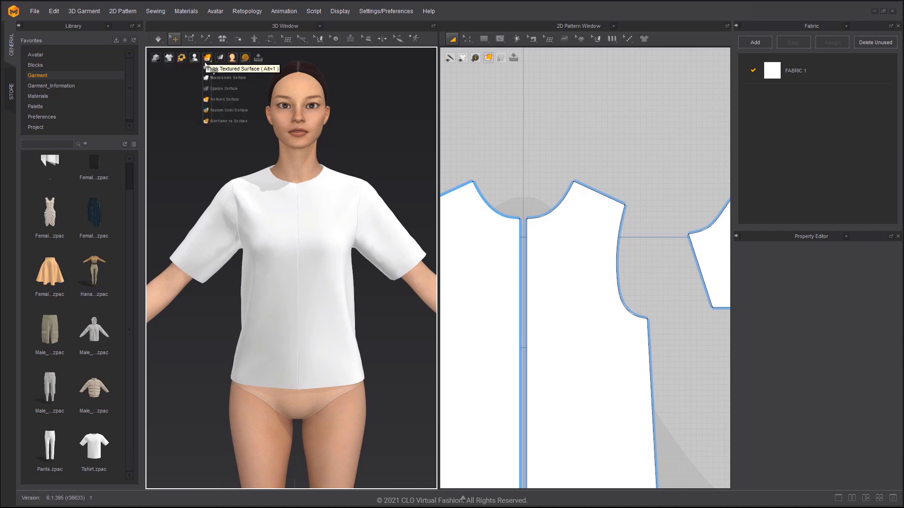
pyautogui.click(221, 89)
pyautogui.scroll(3, 345, 200)
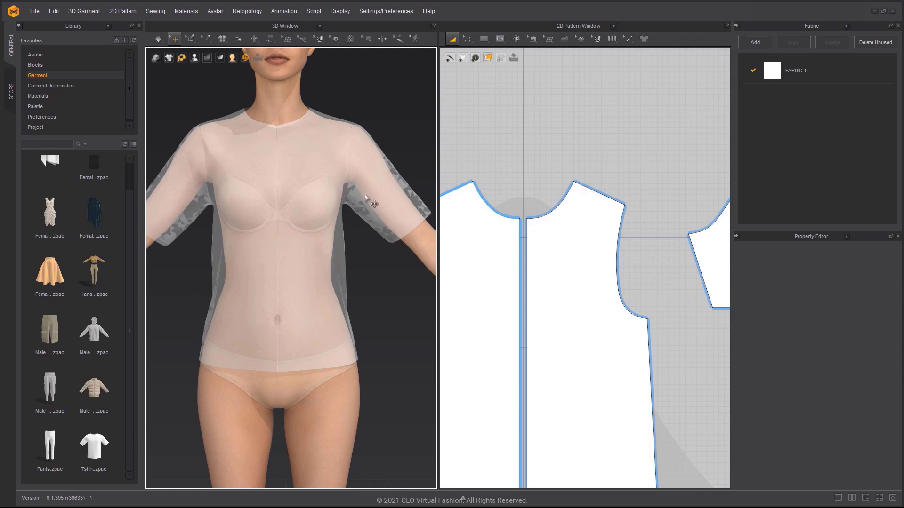
pyautogui.click(592, 216)
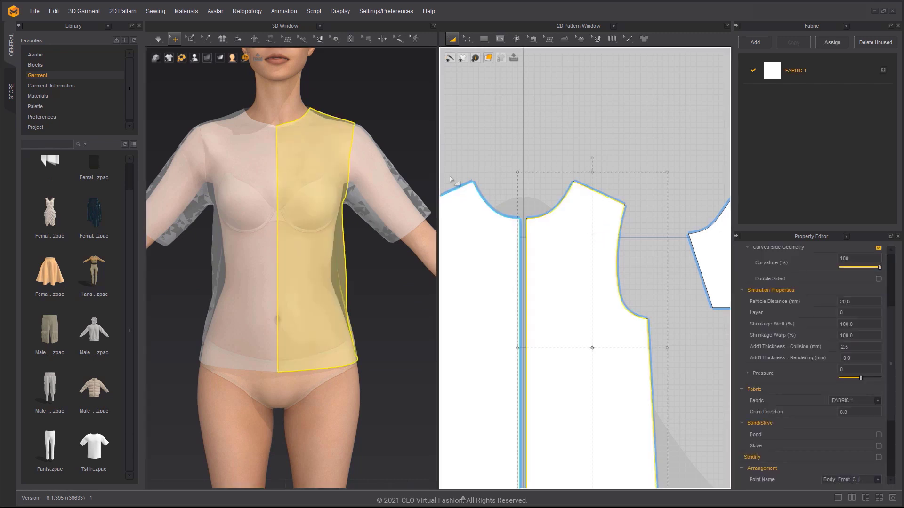
pyautogui.hotkey('alt', '1')
pyautogui.scroll(-2, 354, 166)
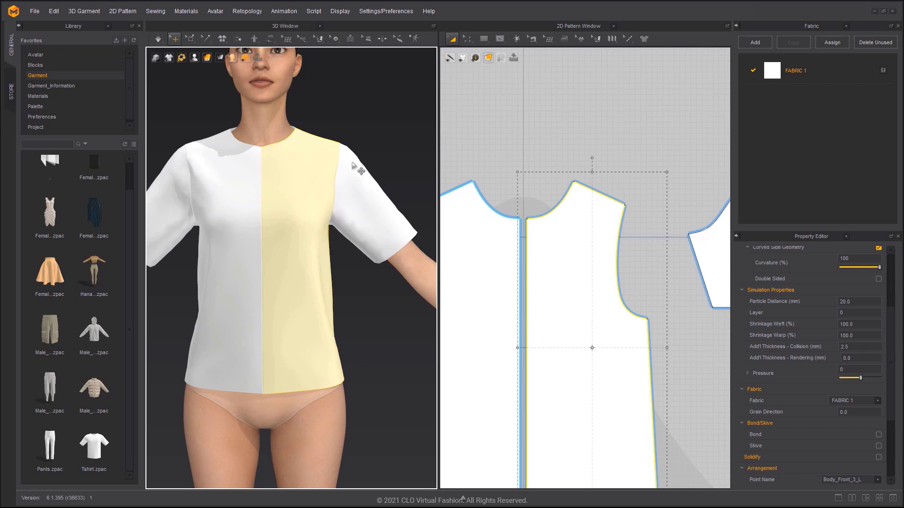
# Step: Move the front pattern's outer shoulder point 20 mm inward along the shoulder line
pyautogui.click(325, 143)
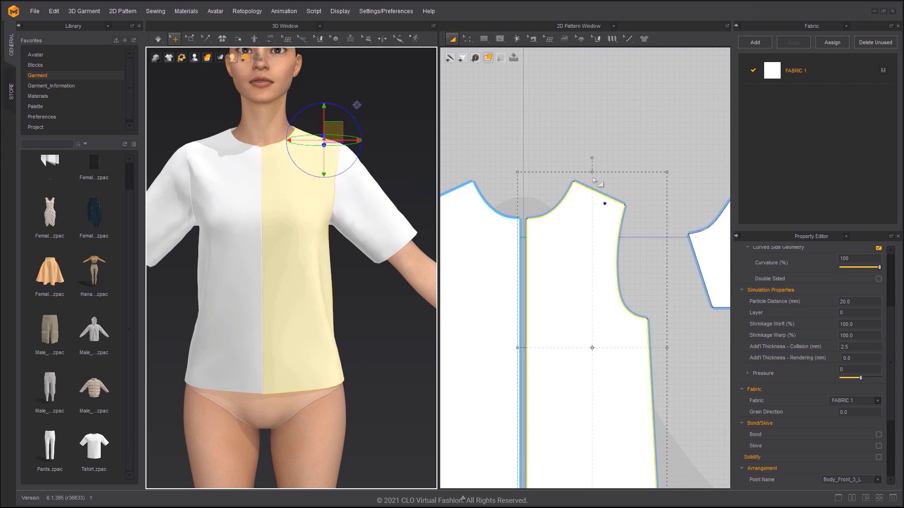
pyautogui.scroll(1, 624, 205)
pyautogui.click(639, 229)
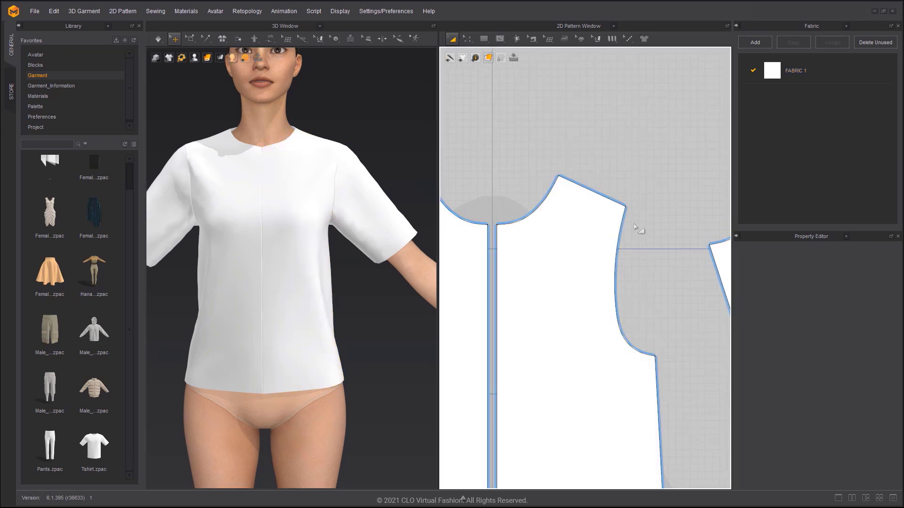
pyautogui.press('z')
pyautogui.click(626, 206)
pyautogui.moveTo(628, 210); pyautogui.dragTo(626, 206)
pyautogui.rightClick(625, 206)
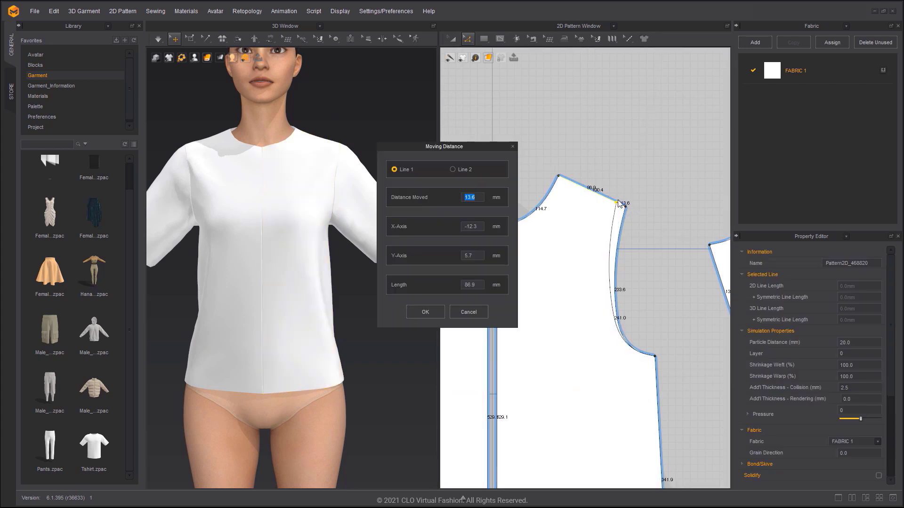
pyautogui.write('20')
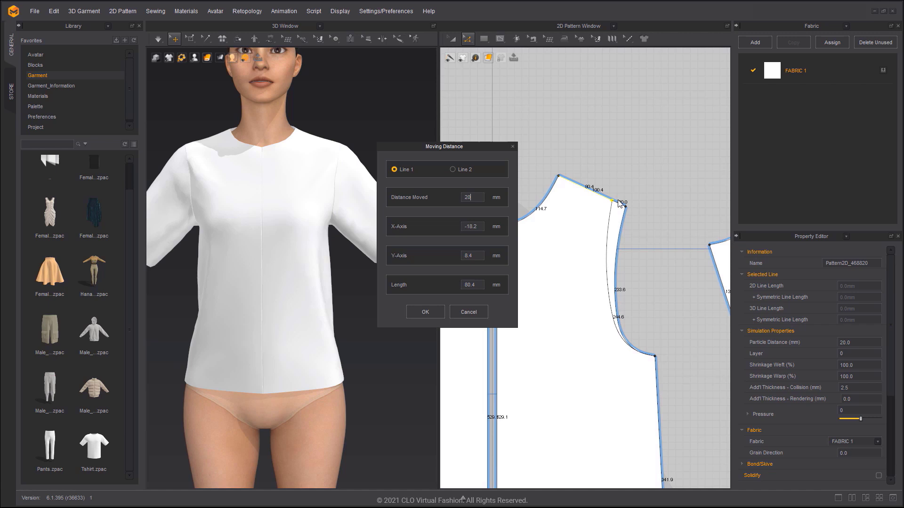
pyautogui.press('Return')
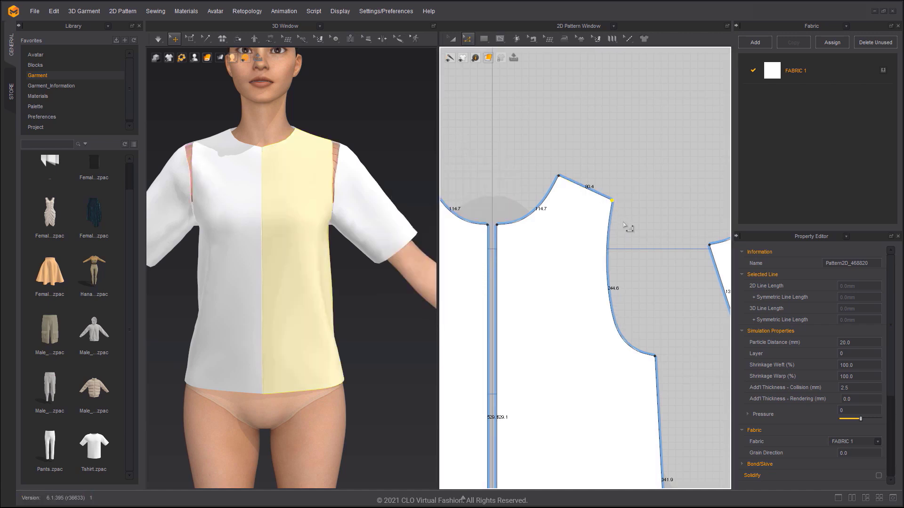
# Step: Move the back pattern's outer shoulder point 20 mm inward along the shoulder line
pyautogui.scroll(-4, 621, 225)
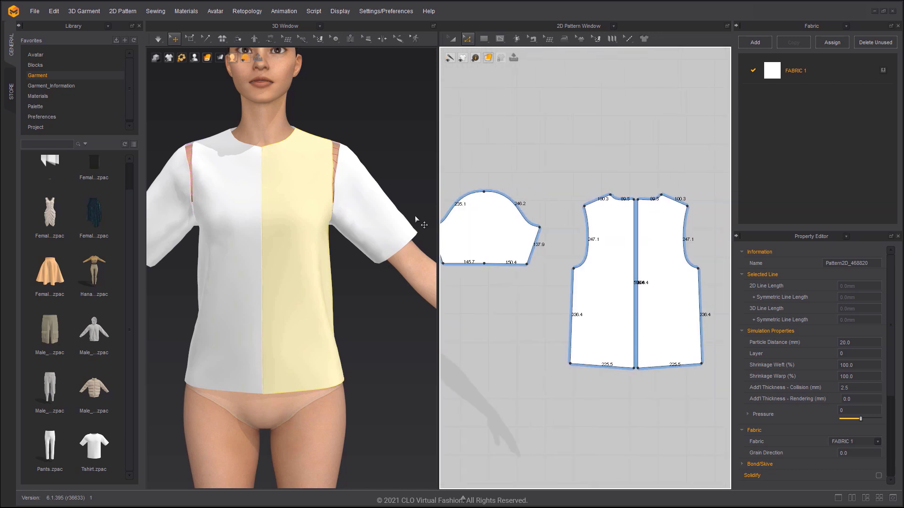
pyautogui.scroll(5, 576, 217)
pyautogui.click(592, 195)
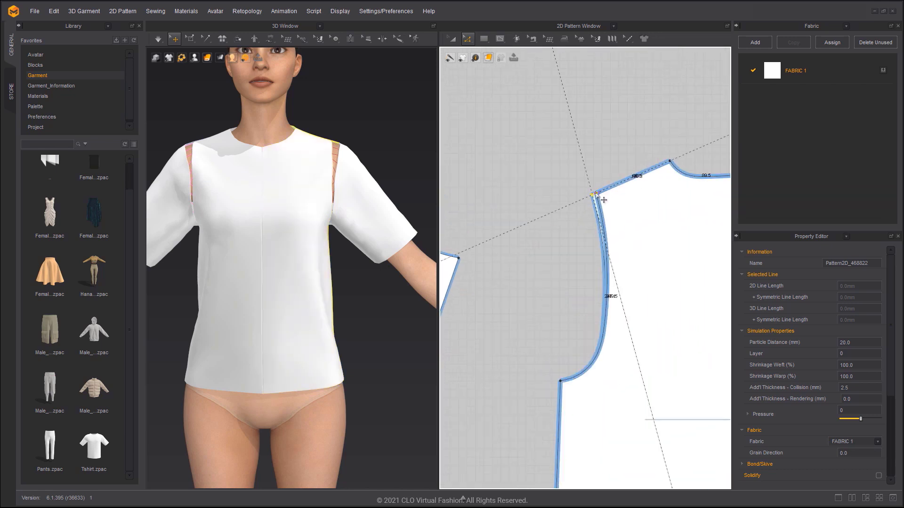
pyautogui.press('Return')
pyautogui.write('2')
pyautogui.press('Return')
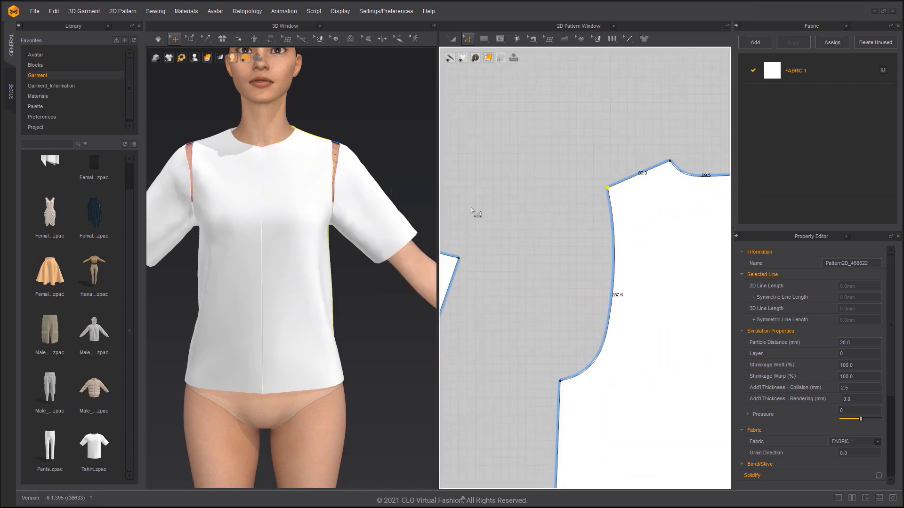
# Step: Simulate the T-shirt with the narrowed front and back shoulders
pyautogui.moveTo(357, 182); pyautogui.dragTo(367, 136, button='right')
pyautogui.click(345, 132)
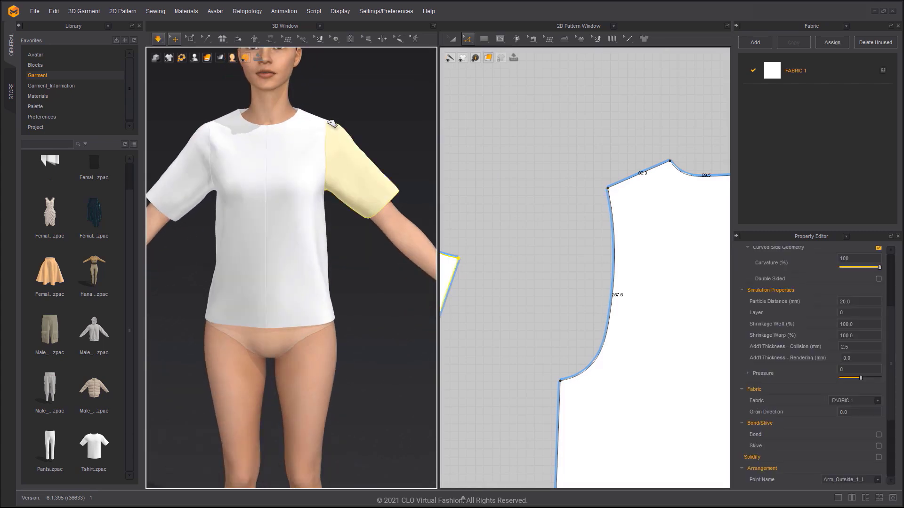
pyautogui.press('space')
pyautogui.moveTo(329, 133); pyautogui.dragTo(343, 150, button='middle')
pyautogui.moveTo(344, 150)
pyautogui.mouseDown(button='right')
pyautogui.moveTo(347, 176)
pyautogui.moveTo(335, 165)
pyautogui.moveTo(343, 150)
pyautogui.mouseUp(button='right')
pyautogui.click(338, 163)
# Step: Examine the front patterns and the draped shoulders and armholes, using the translucent surface display
pyautogui.scroll(-4, 578, 215)
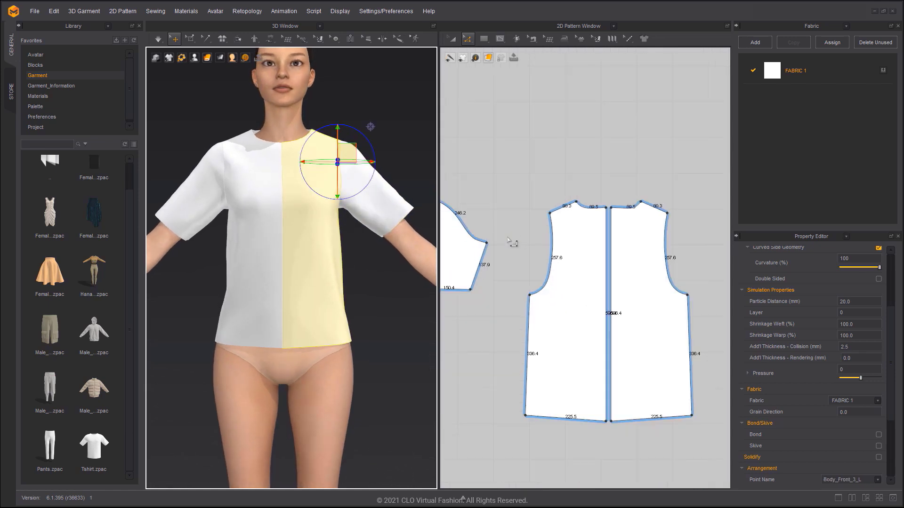
pyautogui.moveTo(498, 247); pyautogui.dragTo(597, 250, button='middle')
pyautogui.scroll(-3, 572, 246)
pyautogui.scroll(2, 625, 257)
pyautogui.click(613, 262)
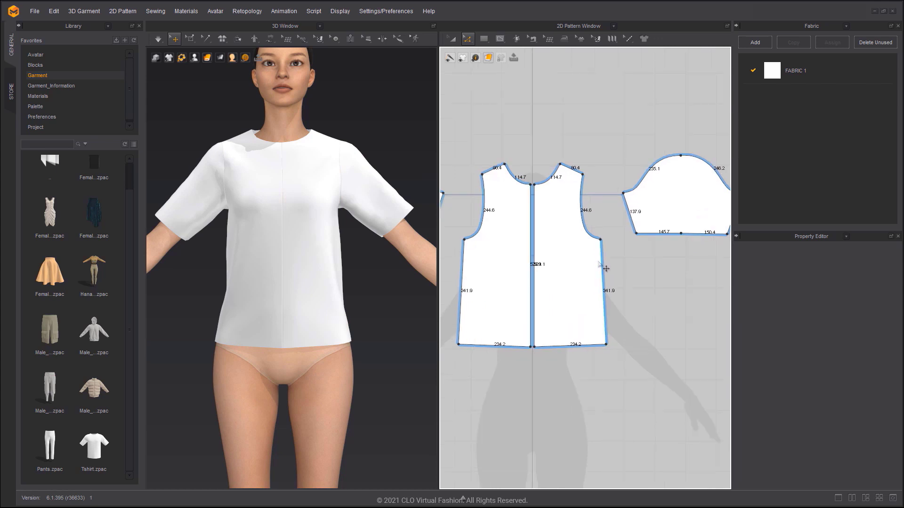
pyautogui.moveTo(333, 197); pyautogui.dragTo(331, 202, button='right')
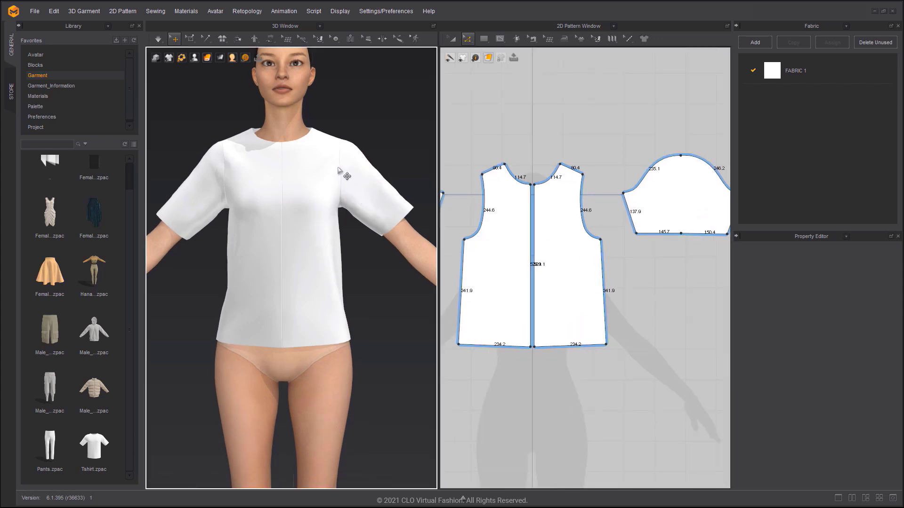
pyautogui.hotkey('alt', '4')
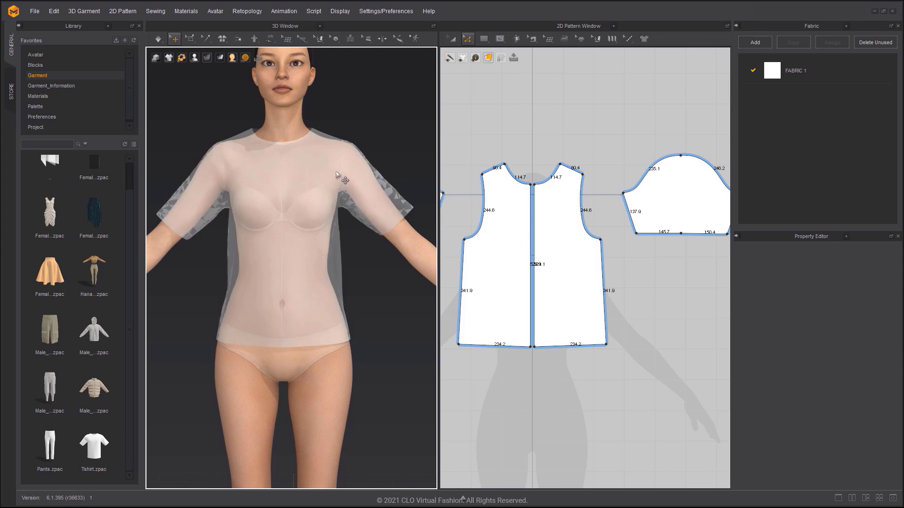
# Step: Carve the front armhole further inward by moving its curve points to about 256.7 mm of curve length, and re-simulate the garment
pyautogui.hotkey('shift', 't')
pyautogui.scroll(3, 584, 213)
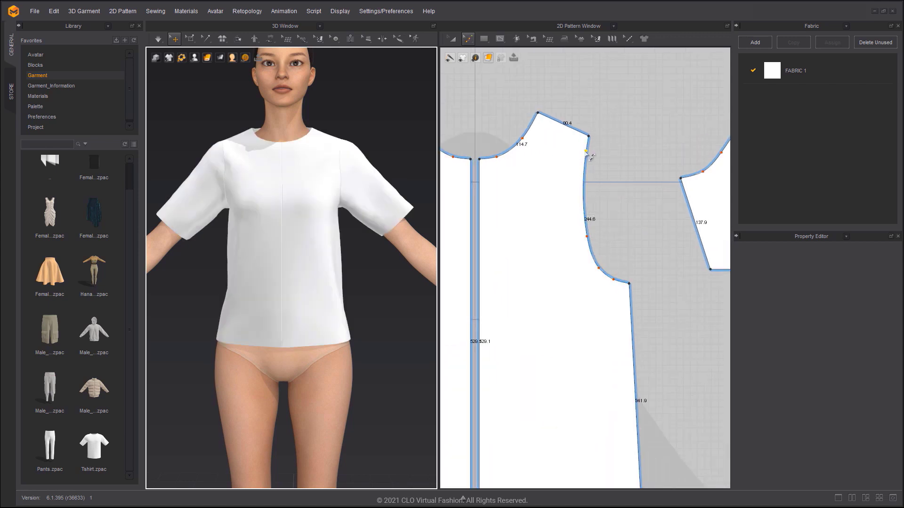
pyautogui.moveTo(585, 151); pyautogui.dragTo(580, 164)
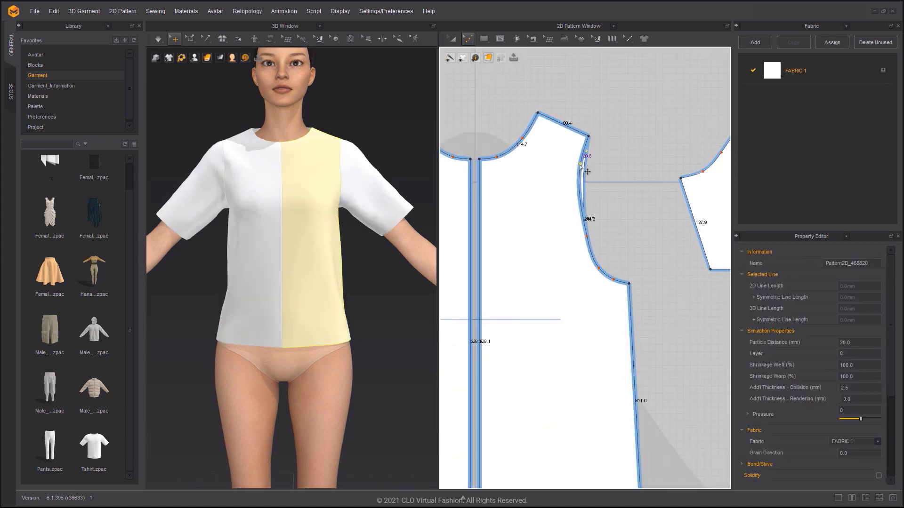
pyautogui.click(587, 237)
pyautogui.moveTo(609, 278); pyautogui.dragTo(612, 283)
pyautogui.click(630, 273)
pyautogui.scroll(-3, 630, 272)
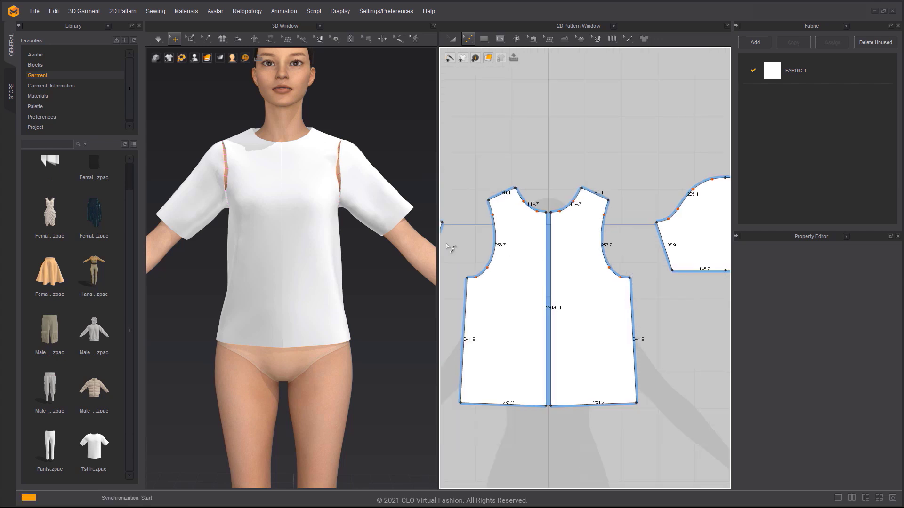
pyautogui.press('space')
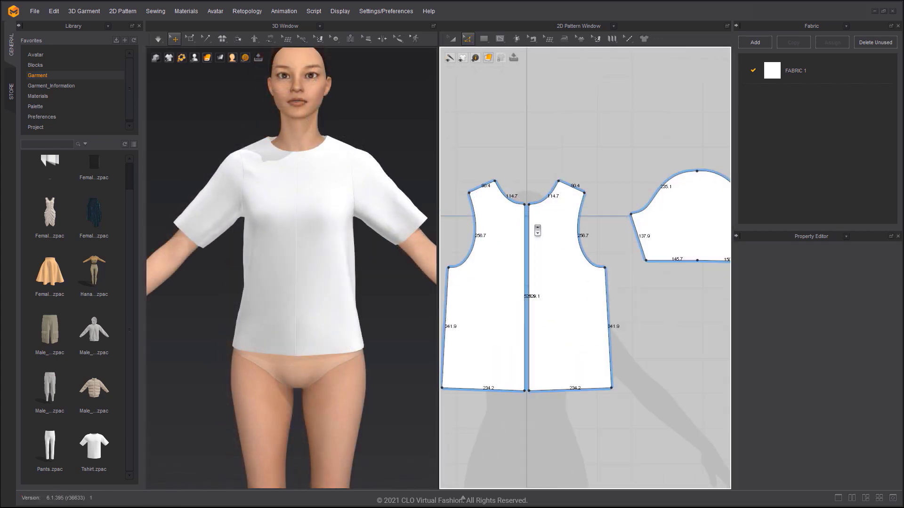
# Step: Lower the front neckline about 84 mm at centre front and reshape its curve points into a rounded scoop
pyautogui.scroll(3, 536, 228)
pyautogui.click(315, 167)
pyautogui.scroll(2, 497, 193)
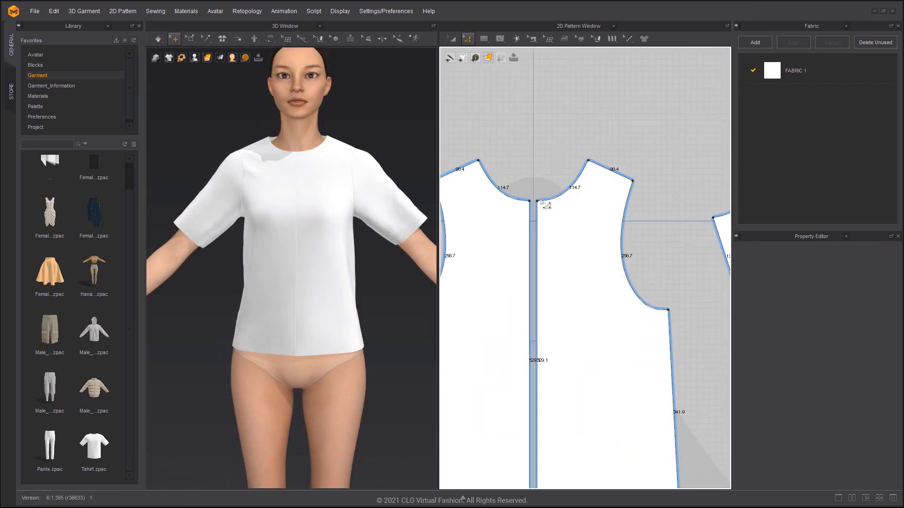
pyautogui.moveTo(534, 201); pyautogui.dragTo(549, 254)
pyautogui.click(535, 250)
pyautogui.scroll(2, 542, 249)
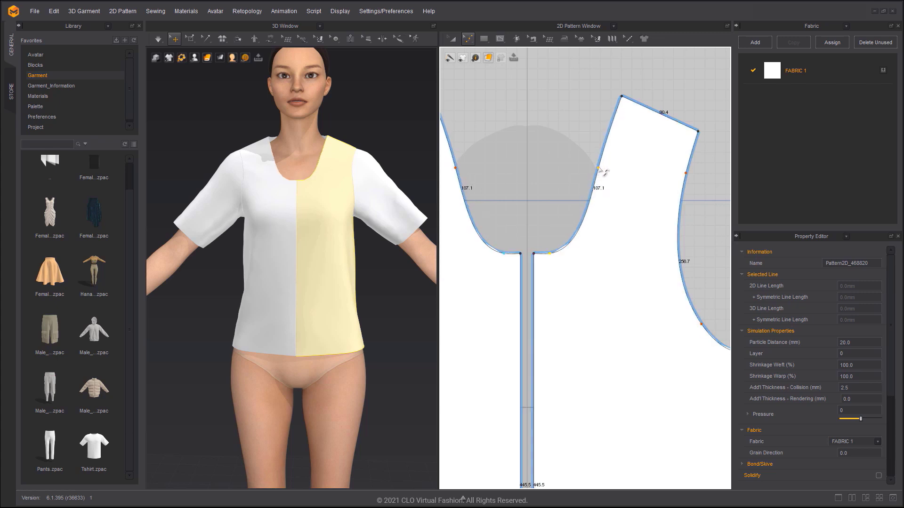
pyautogui.moveTo(599, 168); pyautogui.dragTo(607, 166)
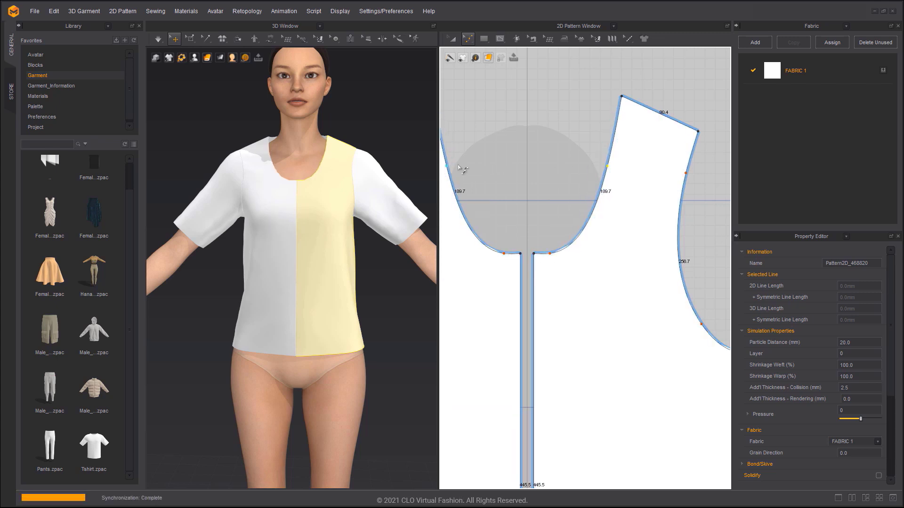
# Step: Simulate the T-shirt with its deepened front neckline
pyautogui.press('space')
pyautogui.moveTo(374, 189)
pyautogui.mouseDown(button='right')
pyautogui.moveTo(417, 191)
pyautogui.moveTo(367, 198)
pyautogui.mouseUp(button='right')
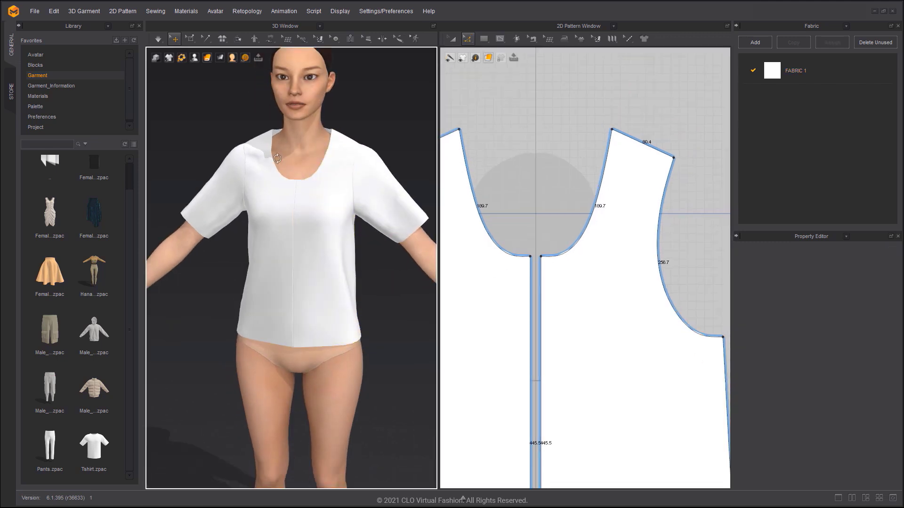
pyautogui.moveTo(277, 158); pyautogui.dragTo(275, 167, button='right')
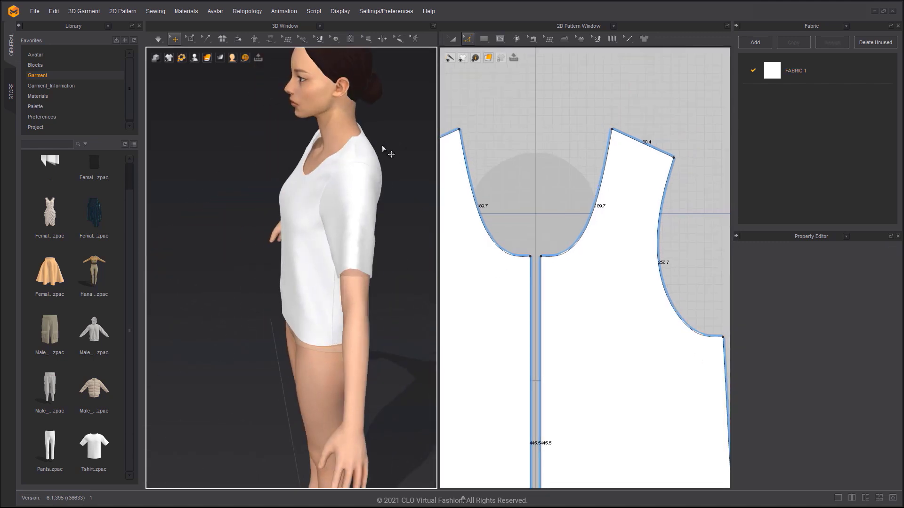
# Step: Lower the front and back patterns' necklines at the shoulders, leaving shoulder lines of about 77.9 mm at the front and 77.3 mm at the back
pyautogui.moveTo(620, 137); pyautogui.dragTo(617, 151)
pyautogui.scroll(3, 614, 152)
pyautogui.moveTo(725, 154); pyautogui.dragTo(558, 157, button='middle')
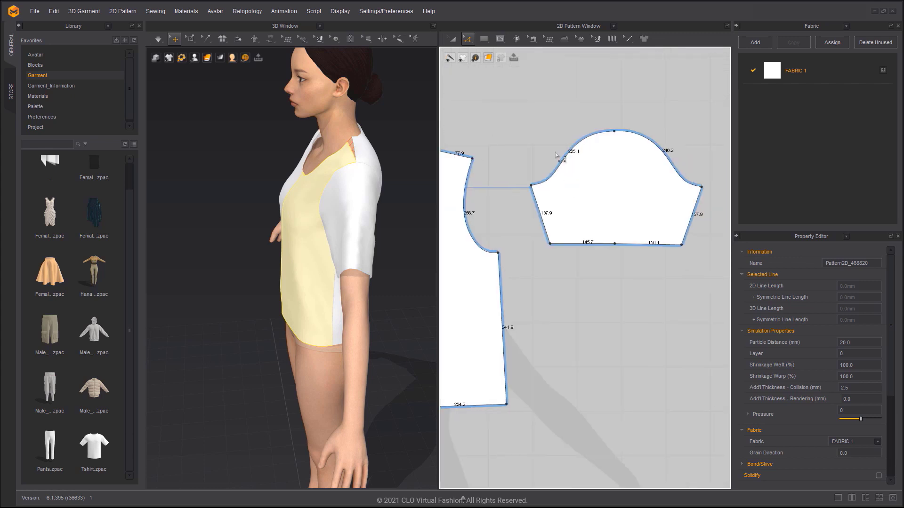
pyautogui.moveTo(652, 152); pyautogui.dragTo(487, 157, button='middle')
pyautogui.moveTo(662, 135); pyautogui.dragTo(597, 153, button='middle')
pyautogui.scroll(-3, 598, 154)
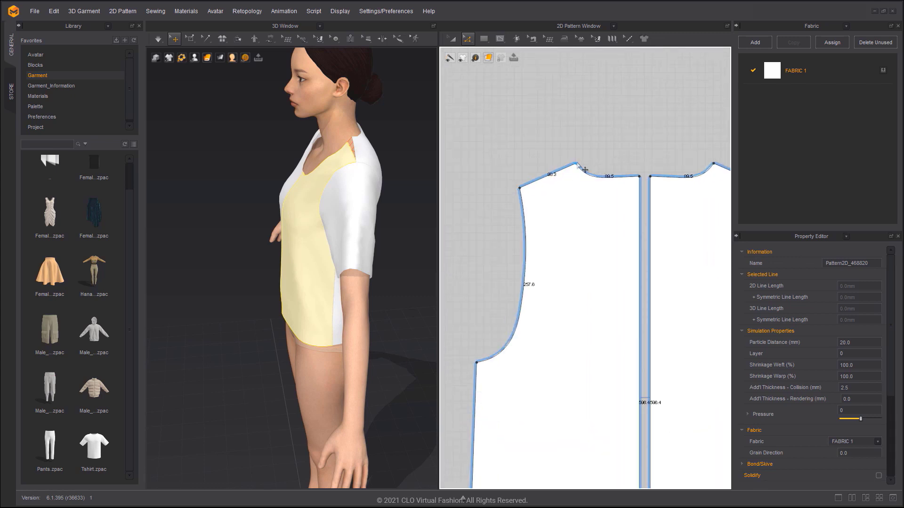
pyautogui.moveTo(617, 183); pyautogui.dragTo(616, 191)
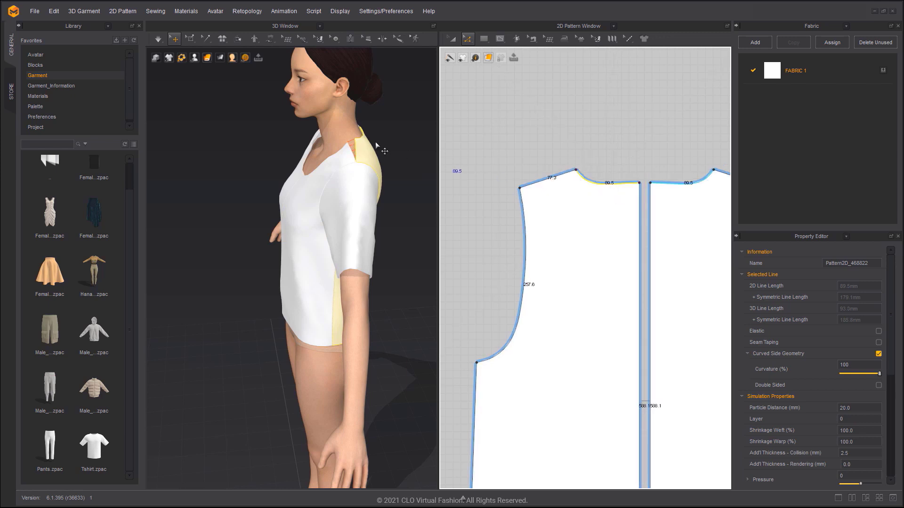
# Step: Simulate the T-shirt with the adjusted shoulder necklines and inspect its drape on the avatar from the front
pyautogui.click(344, 148)
pyautogui.moveTo(345, 148); pyautogui.dragTo(468, 145, button='right')
pyautogui.moveTo(400, 152); pyautogui.dragTo(427, 167, button='middle')
pyautogui.scroll(2, 380, 171)
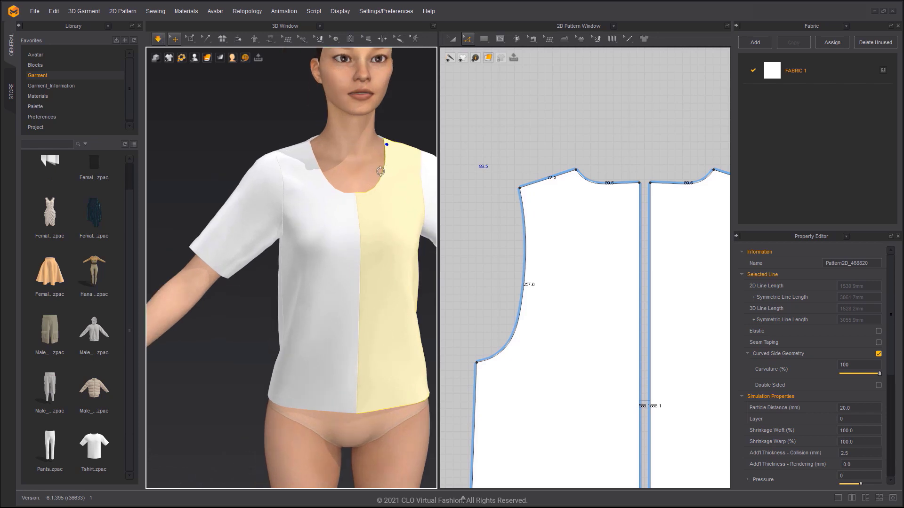
pyautogui.scroll(-6, 380, 170)
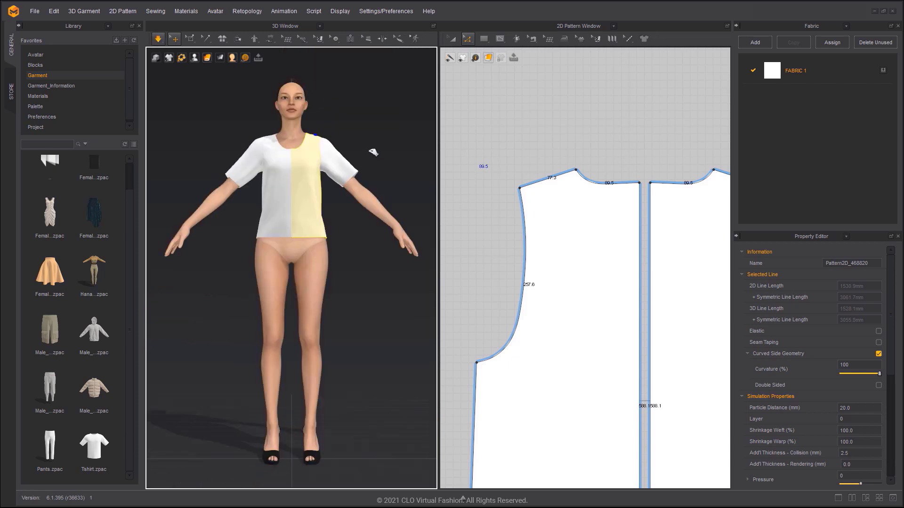
pyautogui.click(373, 152)
pyautogui.scroll(6, 332, 269)
pyautogui.scroll(-5, 669, 240)
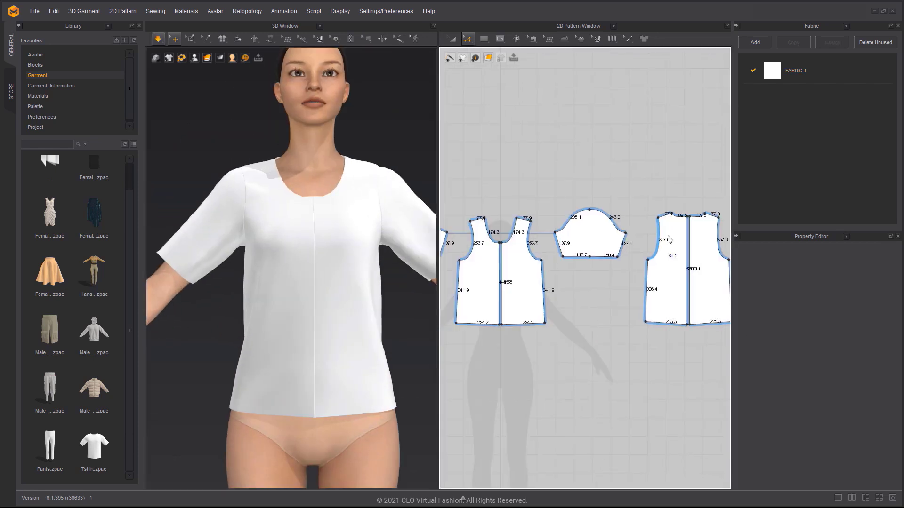
# Step: Move the front neckline's lowest curve point inward to beside centre front for a smoother scoop, and re-simulate the garment
pyautogui.scroll(10, 517, 250)
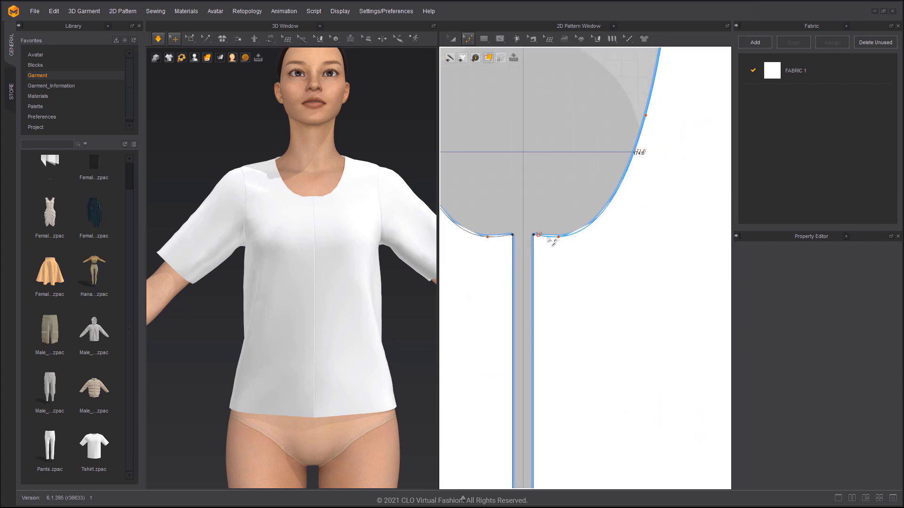
pyautogui.click(560, 236)
pyautogui.moveTo(555, 235); pyautogui.dragTo(539, 235)
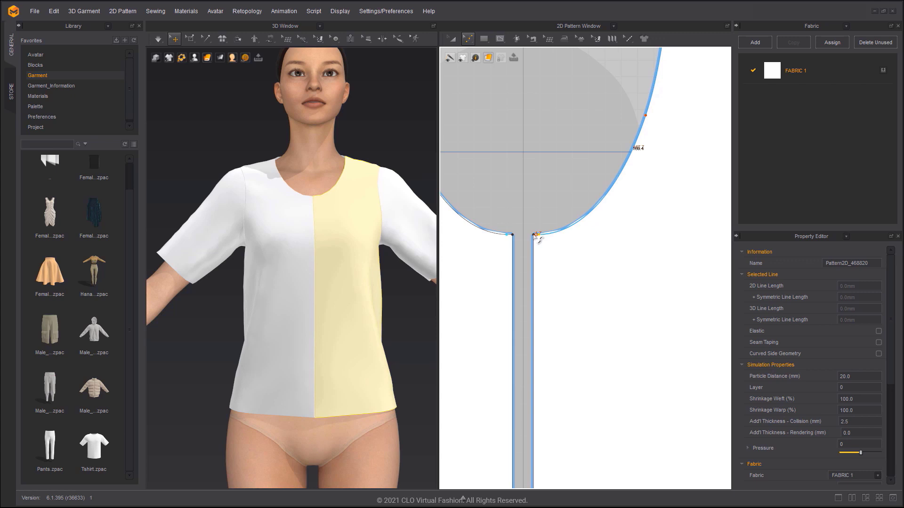
pyautogui.click(417, 187)
pyautogui.press('space')
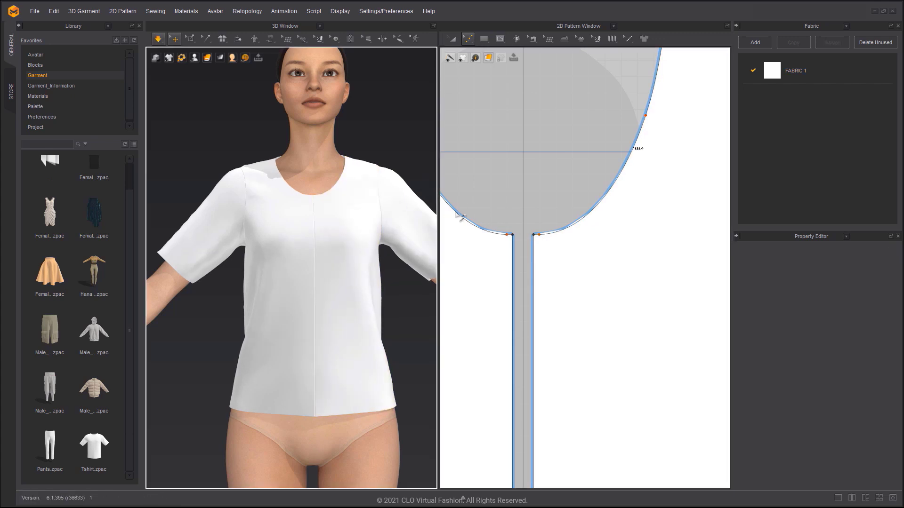
# Step: Lower the front neckline at centre front to a curve length of about 195.2 mm, and simulate the garment
pyautogui.click(598, 205)
pyautogui.click(537, 237)
pyautogui.moveTo(533, 234); pyautogui.dragTo(546, 278)
pyautogui.click(389, 156)
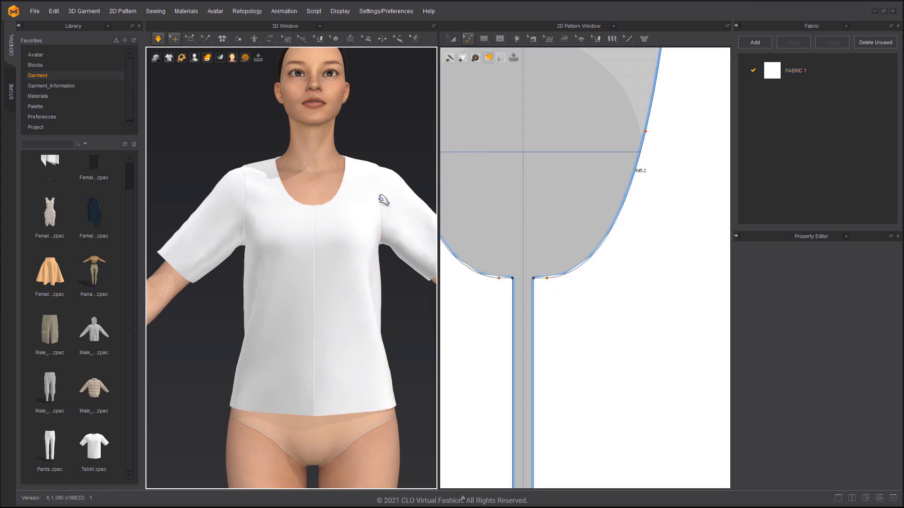
pyautogui.moveTo(384, 202)
pyautogui.mouseDown(button='right')
pyautogui.moveTo(379, 212)
pyautogui.moveTo(387, 215)
pyautogui.mouseUp(button='right')
pyautogui.scroll(-6, 535, 244)
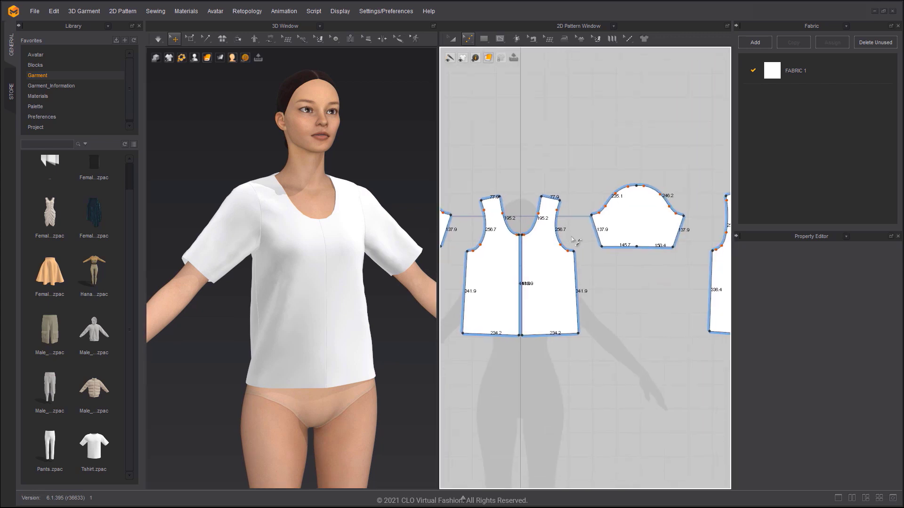
# Step: Delete the middle point of the sleeve hem and lower the hem until the sleeve's side edges are about 425 mm long
pyautogui.click(616, 236)
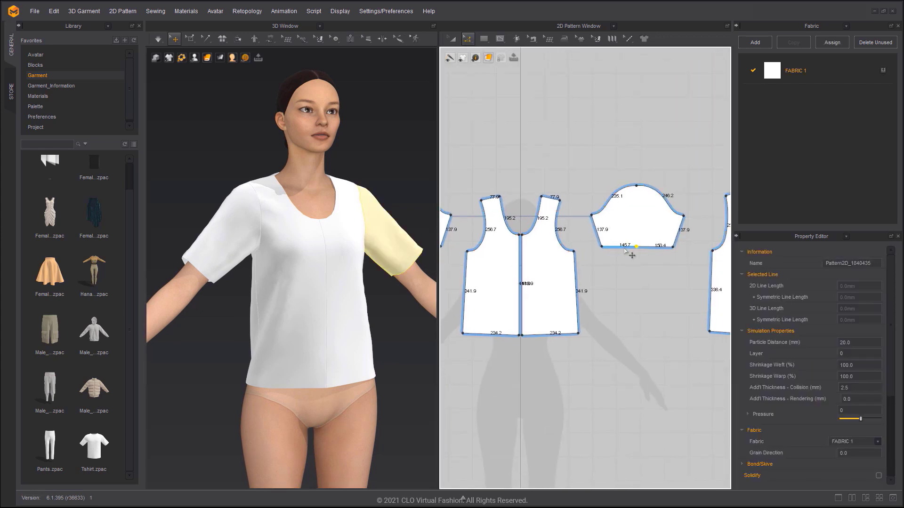
pyautogui.press('Delete')
pyautogui.moveTo(637, 253); pyautogui.dragTo(641, 324)
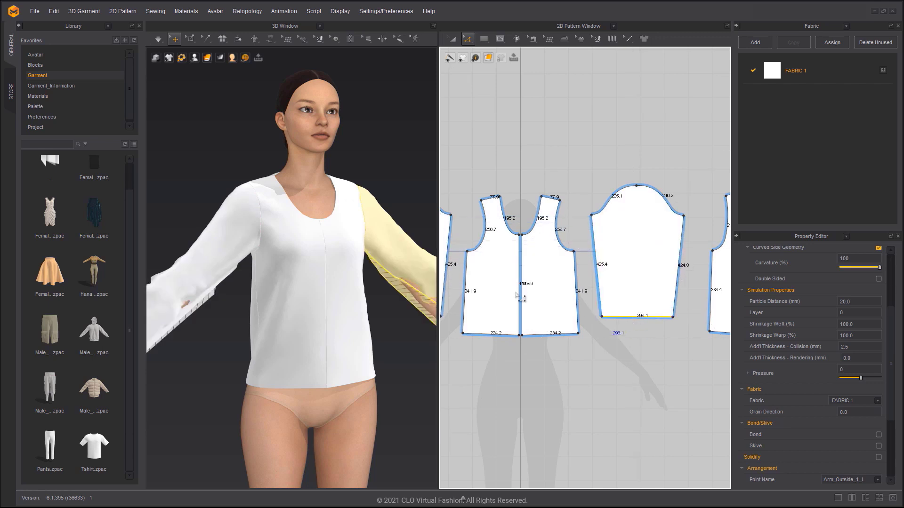
# Step: Rearrange the lengthened sleeve around the avatar's arm using the Arm_Outside_2_L arrangement point
pyautogui.scroll(5, 366, 216)
pyautogui.moveTo(367, 215); pyautogui.dragTo(350, 202, button='right')
pyautogui.click(308, 220)
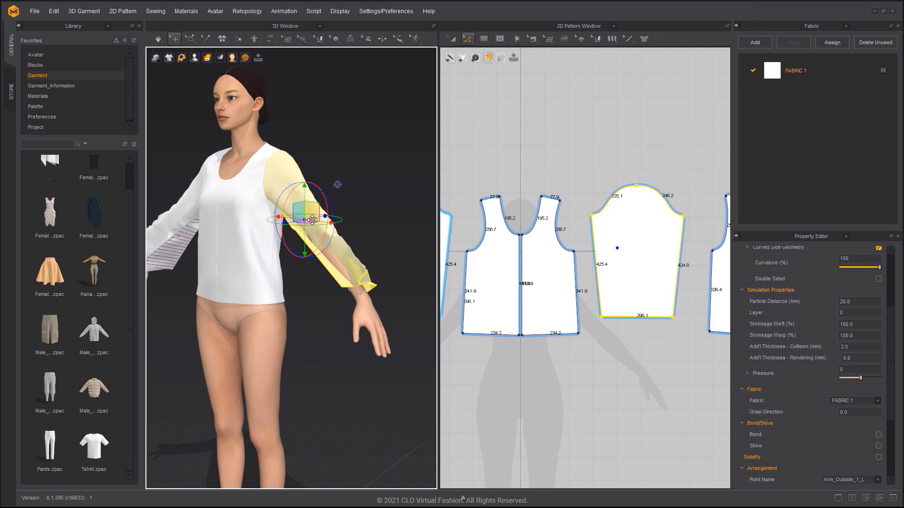
pyautogui.moveTo(326, 216); pyautogui.dragTo(397, 202)
pyautogui.hotkey('shift', 'f')
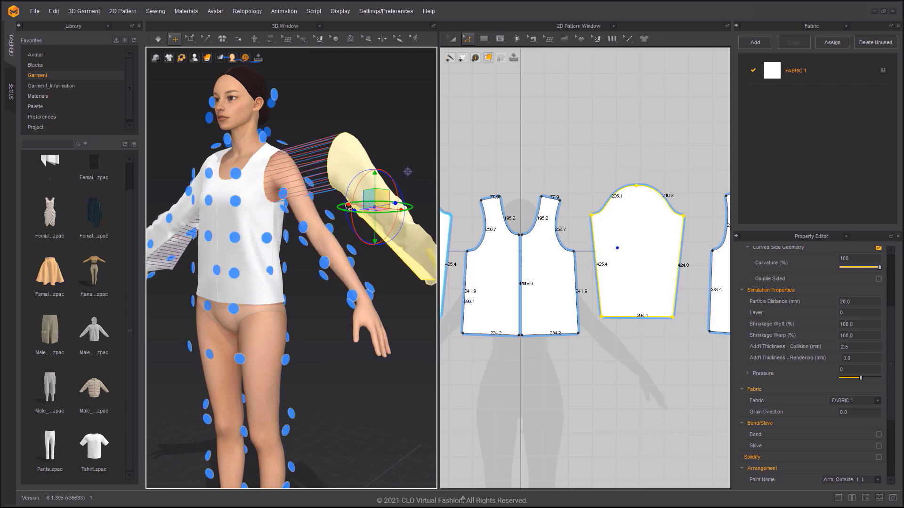
pyautogui.click(332, 218)
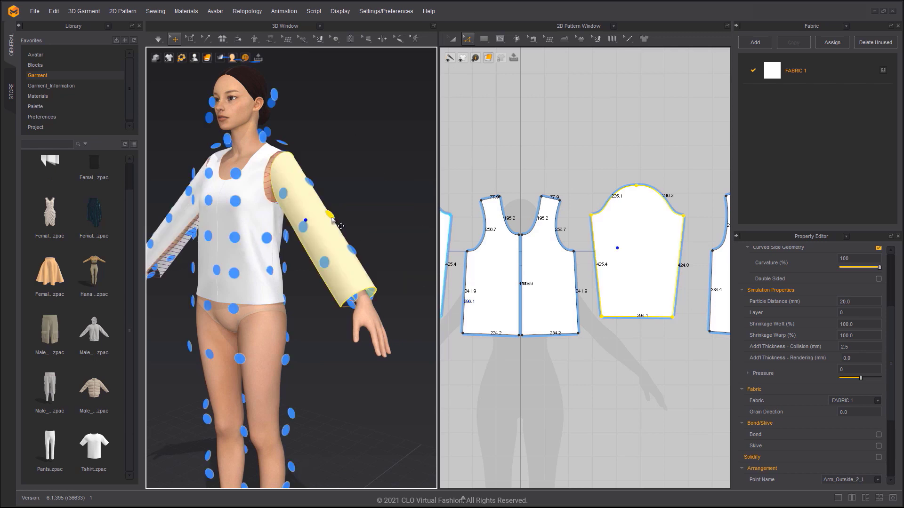
pyautogui.moveTo(342, 219); pyautogui.dragTo(392, 197, button='right')
pyautogui.hotkey('shift', 'f')
# Step: Simulate the garment with its long sleeves and settle them on the avatar's arms
pyautogui.click(386, 168)
pyautogui.press('space')
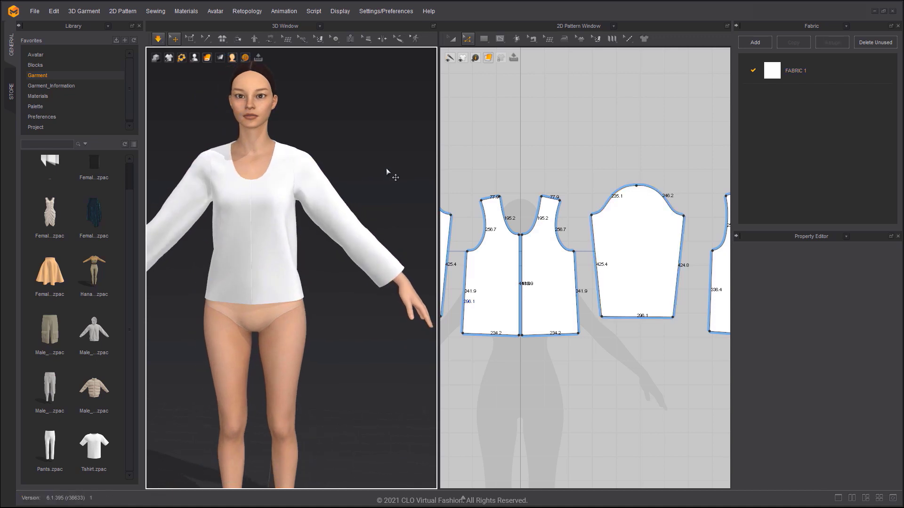
pyautogui.moveTo(303, 176); pyautogui.dragTo(331, 167, button='middle')
pyautogui.click(331, 166)
pyautogui.scroll(-4, 348, 165)
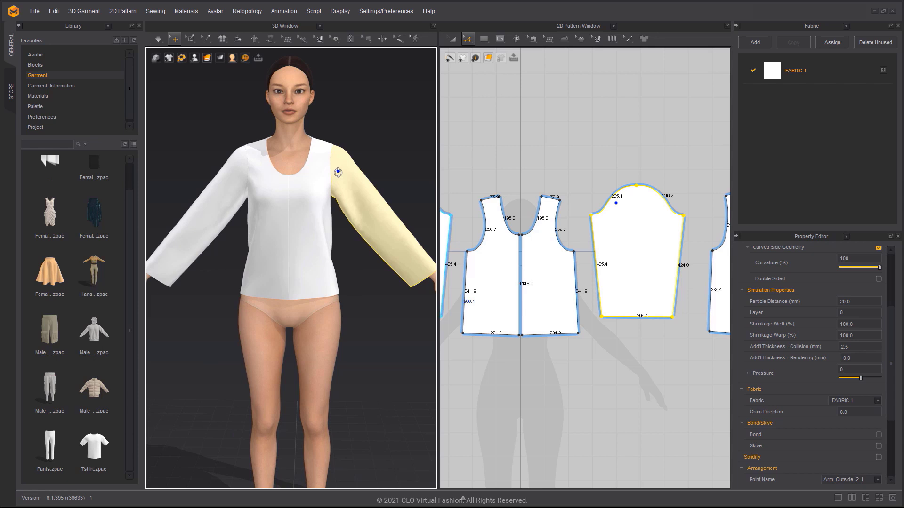
pyautogui.click(361, 151)
pyautogui.press('space')
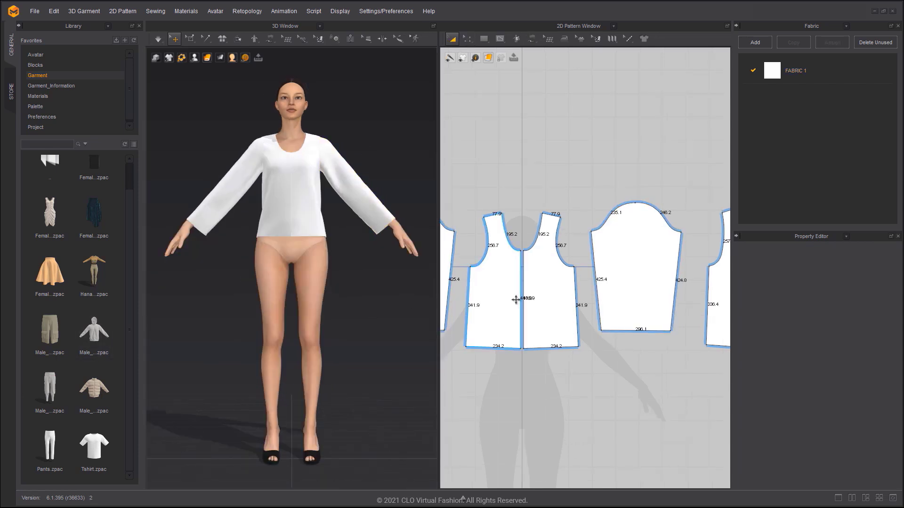
# Step: Move the two front pattern pieces apart in 2D to open a wider gap at centre front
pyautogui.scroll(2, 516, 300)
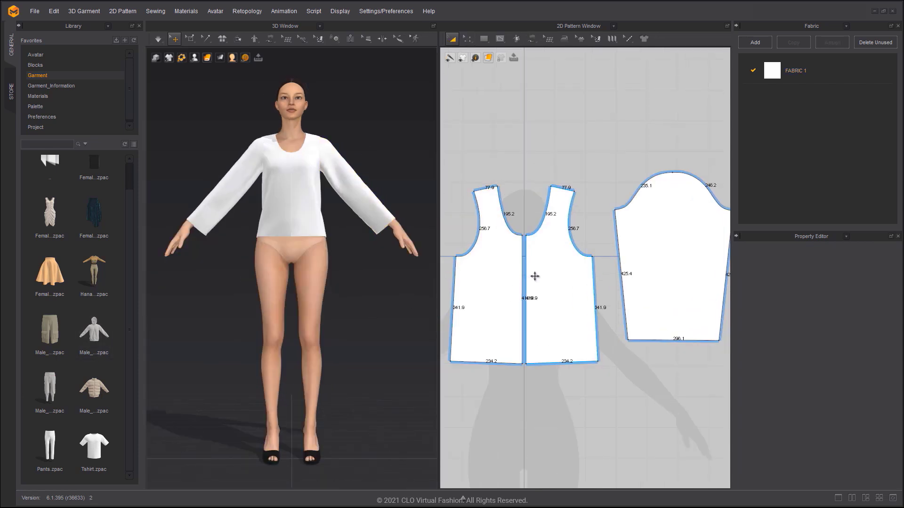
pyautogui.scroll(4, 278, 188)
pyautogui.scroll(2, 550, 257)
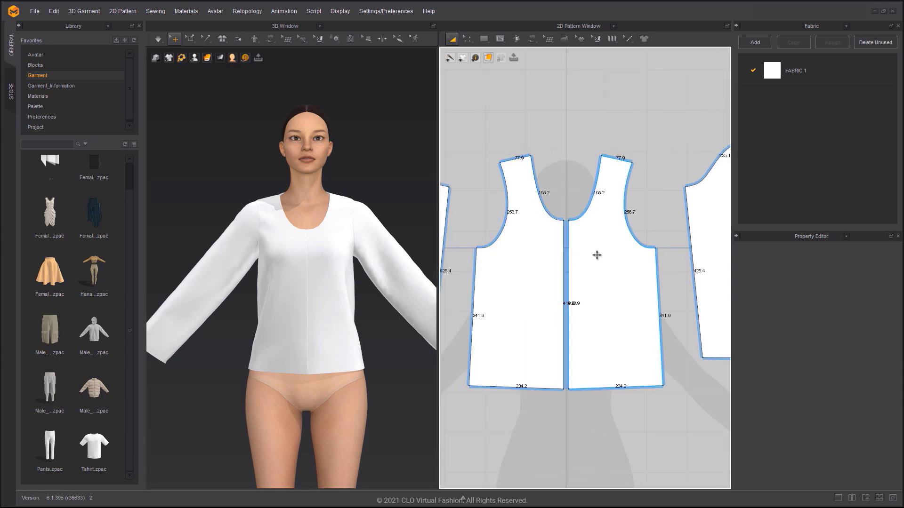
pyautogui.moveTo(598, 256); pyautogui.dragTo(611, 256)
pyautogui.moveTo(551, 258); pyautogui.dragTo(543, 257)
# Step: Offset the front pattern outline at centre front outward by 20 mm, using Extend as the side segment type
pyautogui.press('z')
pyautogui.click(565, 238)
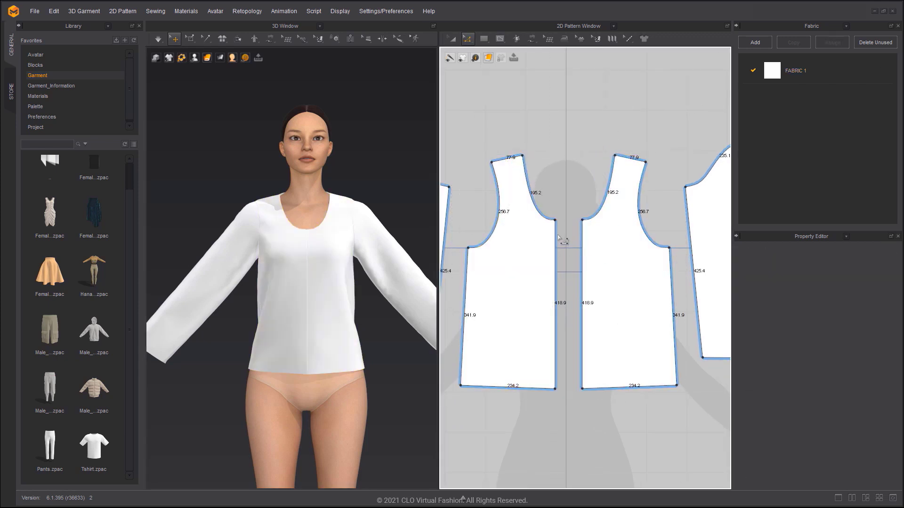
pyautogui.click(555, 233)
pyautogui.rightClick(556, 246)
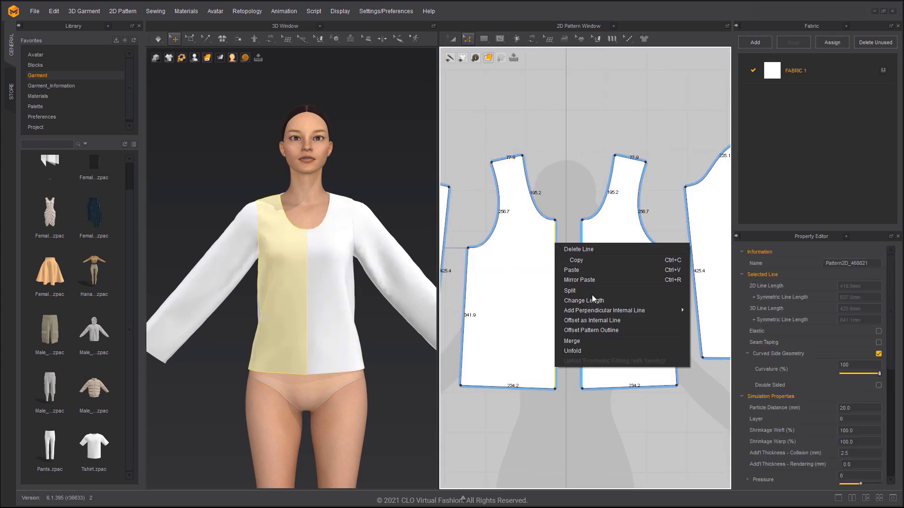
pyautogui.click(595, 330)
pyautogui.write('20')
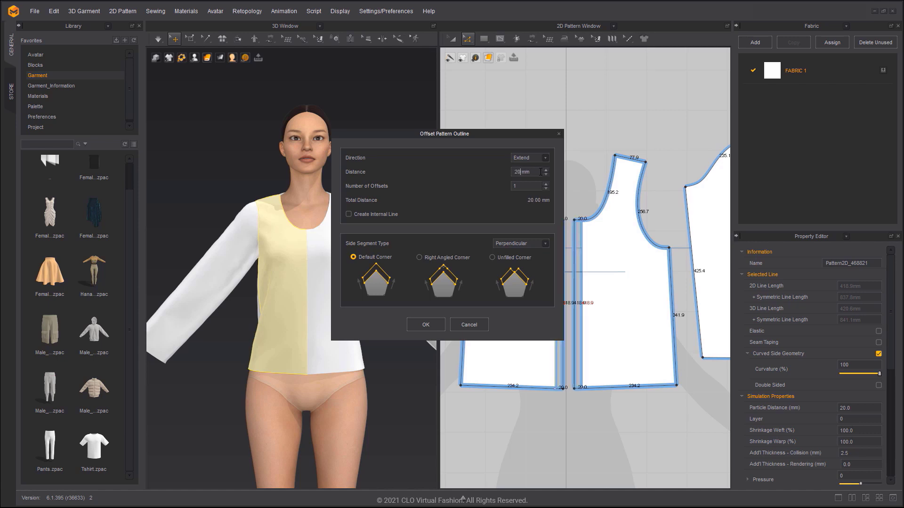
pyautogui.moveTo(504, 137); pyautogui.dragTo(468, 136)
pyautogui.click(490, 242)
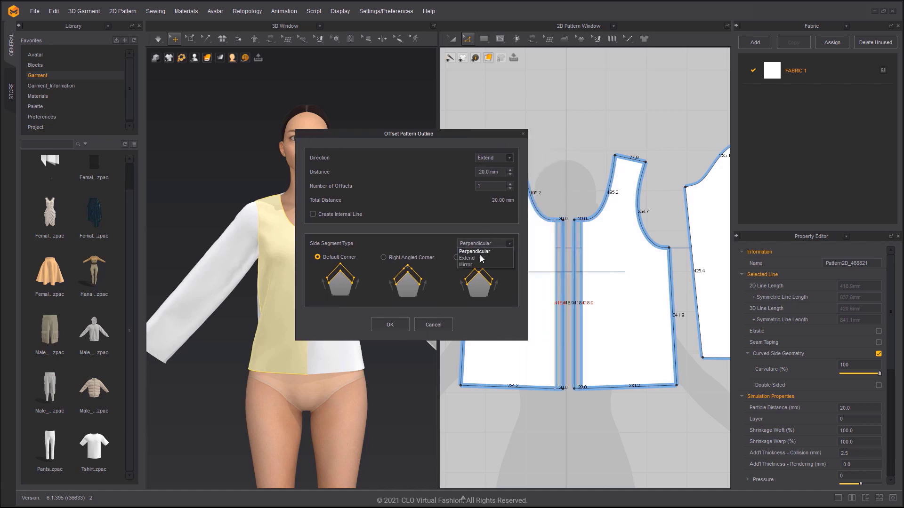
pyautogui.click(482, 258)
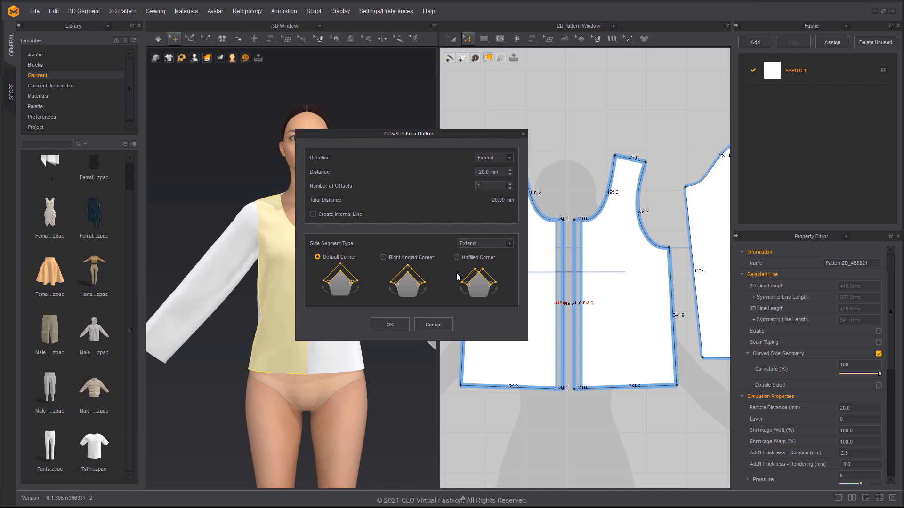
pyautogui.click(388, 324)
# Step: Pull the avatar's right front piece slightly forward in 3D to overlap the other front piece
pyautogui.scroll(3, 565, 222)
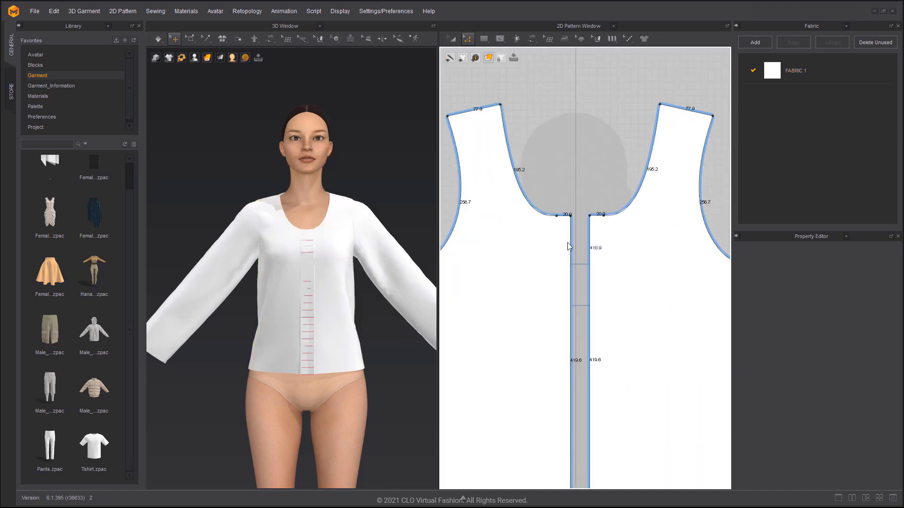
pyautogui.scroll(2, 568, 243)
pyautogui.click(278, 245)
pyautogui.moveTo(282, 245); pyautogui.dragTo(311, 255, button='right')
pyautogui.moveTo(311, 251); pyautogui.dragTo(318, 253)
pyautogui.press('2')
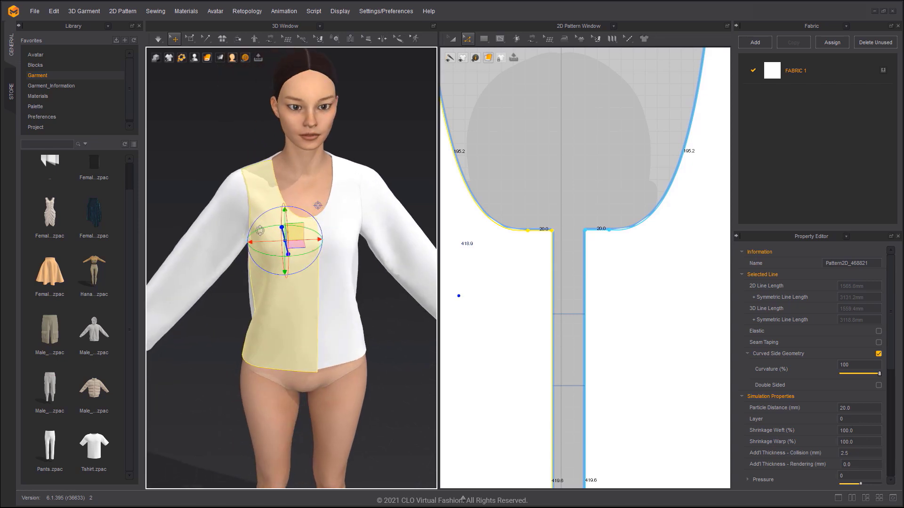
# Step: Delete the centre-front sewing line that joins the two front pieces
pyautogui.moveTo(513, 271); pyautogui.dragTo(496, 214, button='middle')
pyautogui.press('b')
pyautogui.click(534, 232)
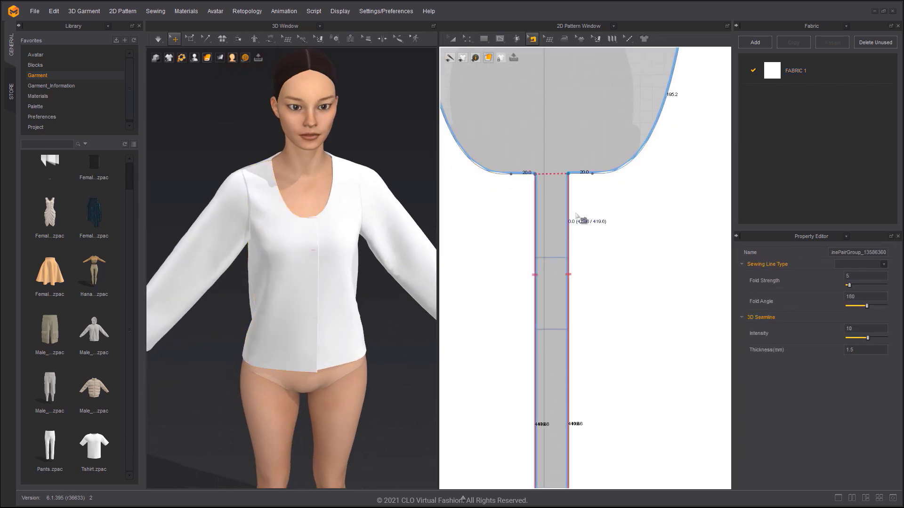
pyautogui.press('Delete')
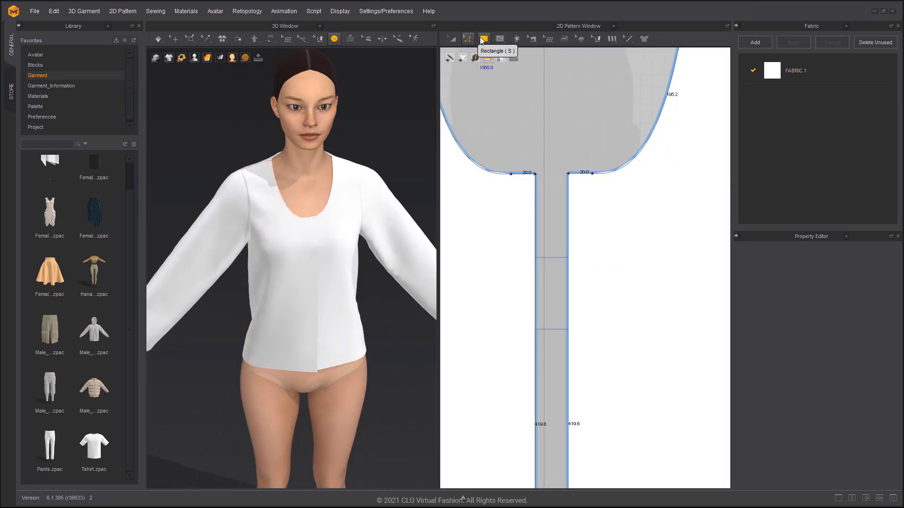
# Step: Round the corners between the neckline and centre-front edges with Smooth Curve, giving arcs of about 32.5 mm
pyautogui.click(467, 39)
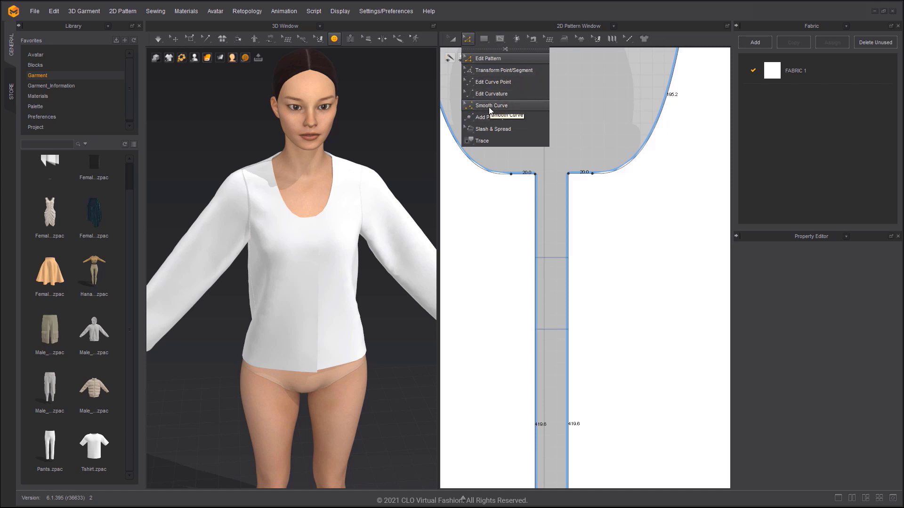
pyautogui.click(489, 106)
pyautogui.moveTo(567, 173); pyautogui.dragTo(601, 222)
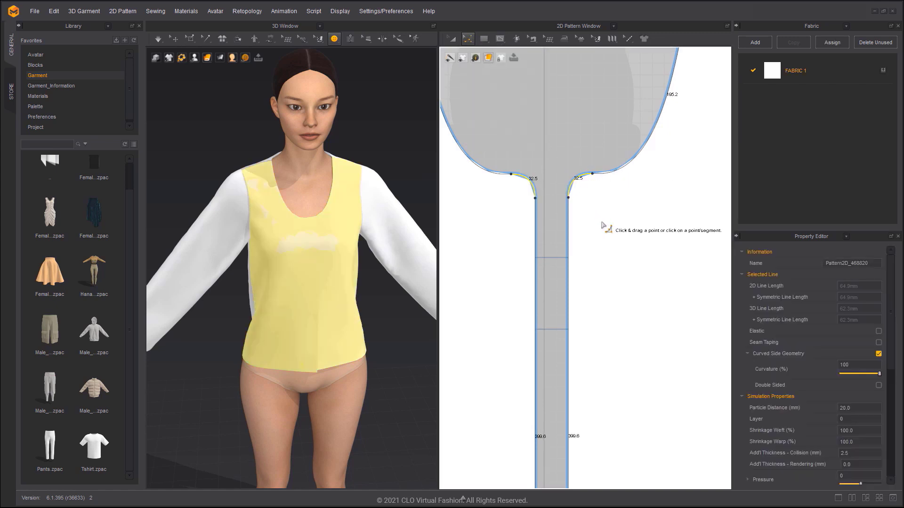
pyautogui.press('z')
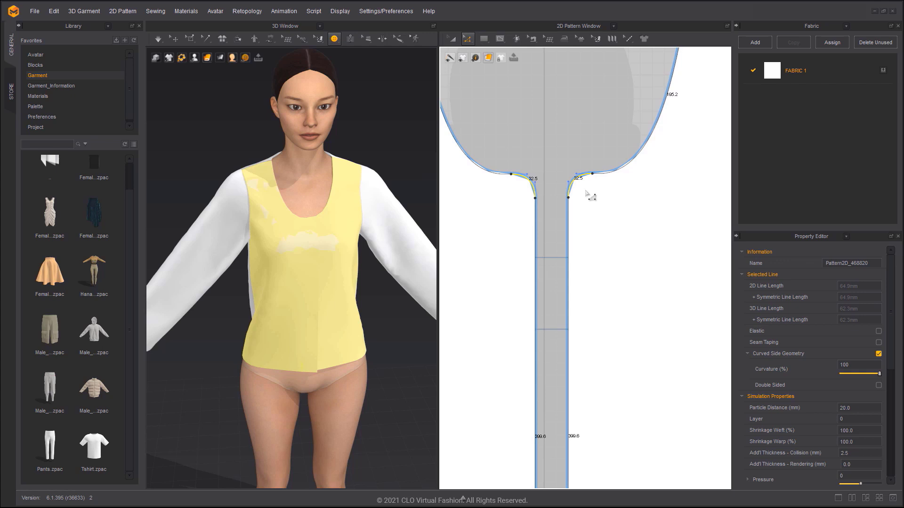
pyautogui.press('Escape')
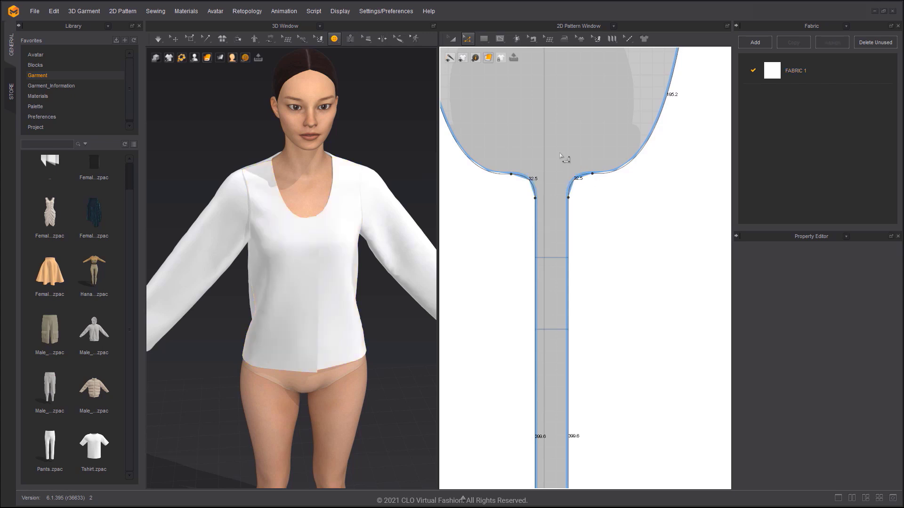
# Step: Place a button on the avatar's left front piece, just below the rounded neckline corner near centre front
pyautogui.click(337, 40)
pyautogui.click(355, 73)
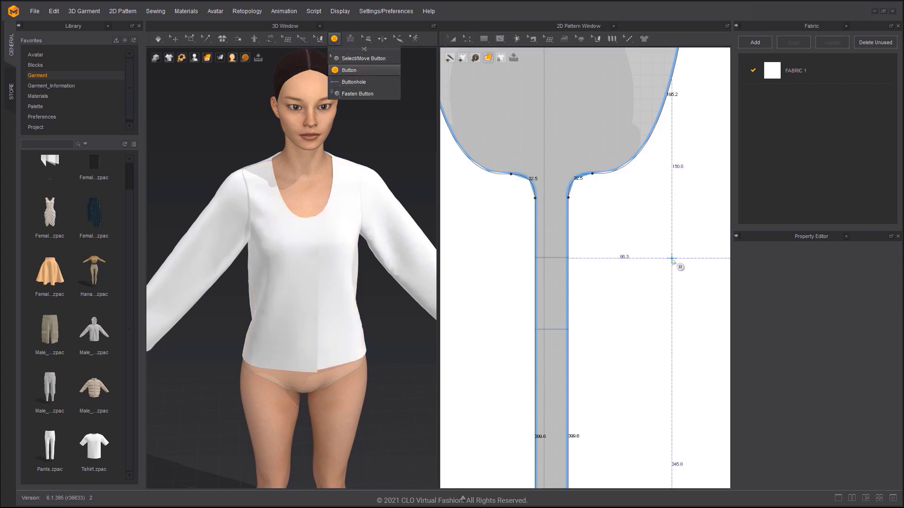
pyautogui.click(592, 214)
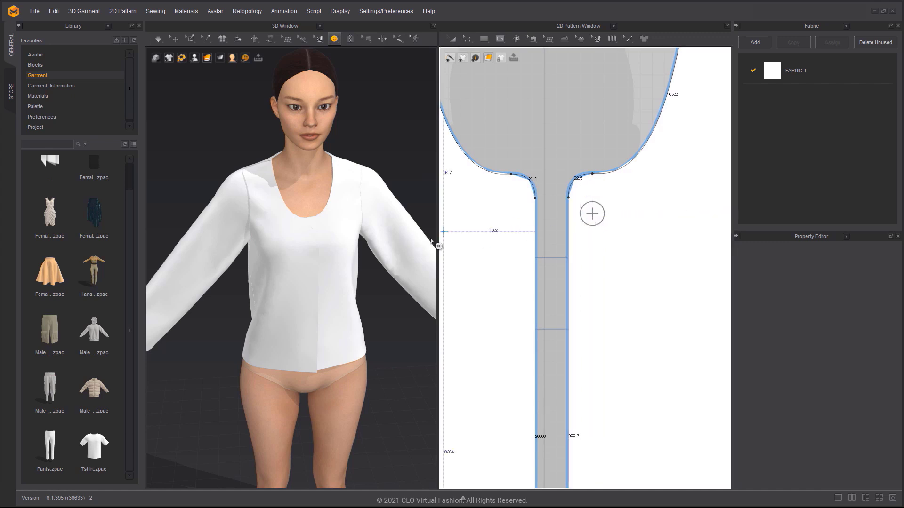
pyautogui.moveTo(400, 237); pyautogui.dragTo(369, 219, button='right')
pyautogui.scroll(-3, 576, 231)
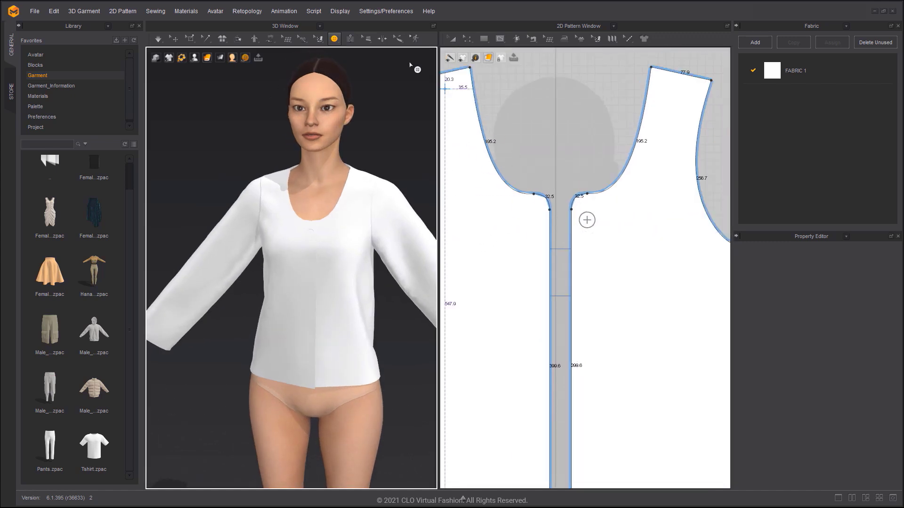
# Step: Copy the button and paste three more below it on the same front piece at 100 mm intervals
pyautogui.click(335, 39)
pyautogui.click(347, 62)
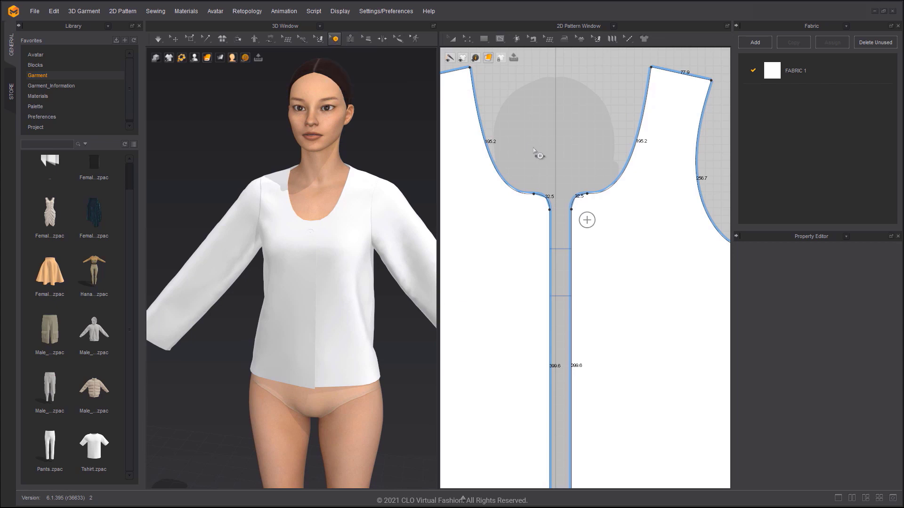
pyautogui.click(588, 221)
pyautogui.moveTo(601, 243); pyautogui.dragTo(603, 193, button='middle')
pyautogui.scroll(-2, 593, 202)
pyautogui.hotkey('ctrl', 'c')
pyautogui.hotkey('ctrl', 'v')
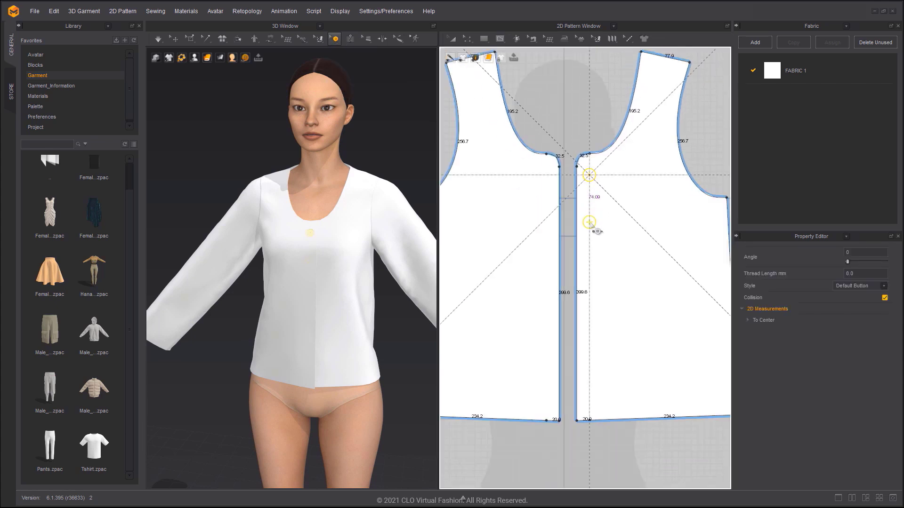
pyautogui.rightClick(591, 224)
pyautogui.write('100')
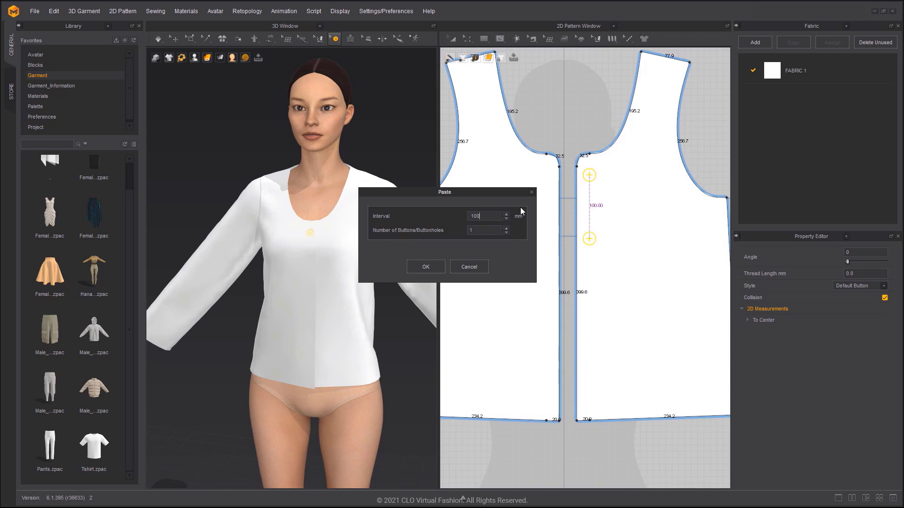
pyautogui.click(505, 229)
pyautogui.click(506, 229)
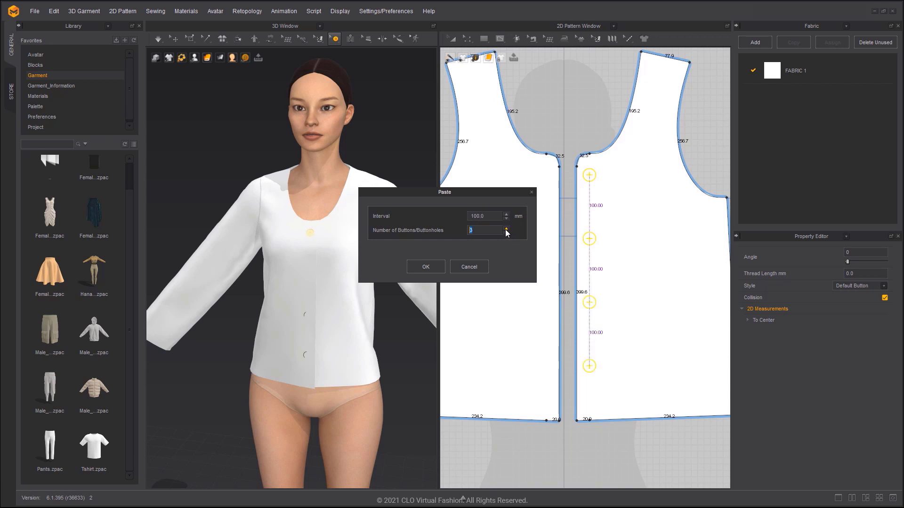
pyautogui.click(426, 267)
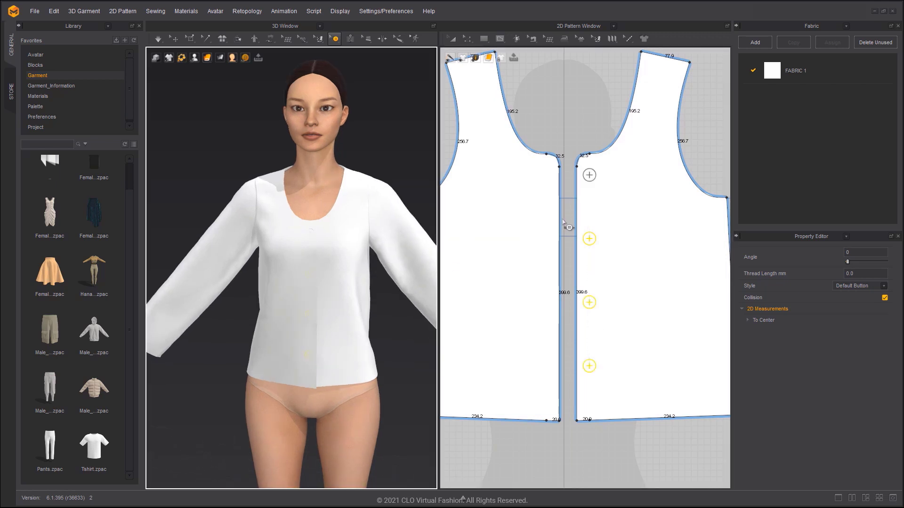
# Step: Select all four buttons on the avatar's left front piece and duplicate them to the symmetric front pattern
pyautogui.click(335, 38)
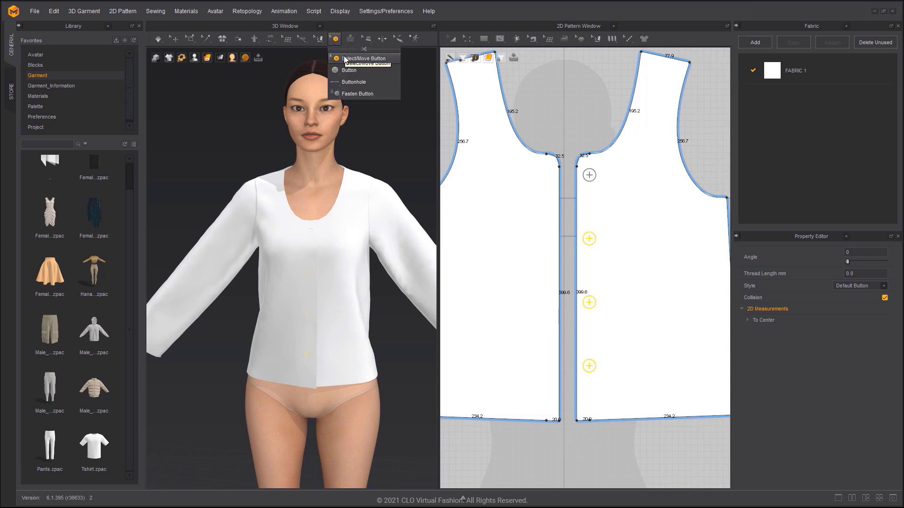
pyautogui.click(549, 125)
pyautogui.click(589, 175)
pyautogui.rightClick(590, 177)
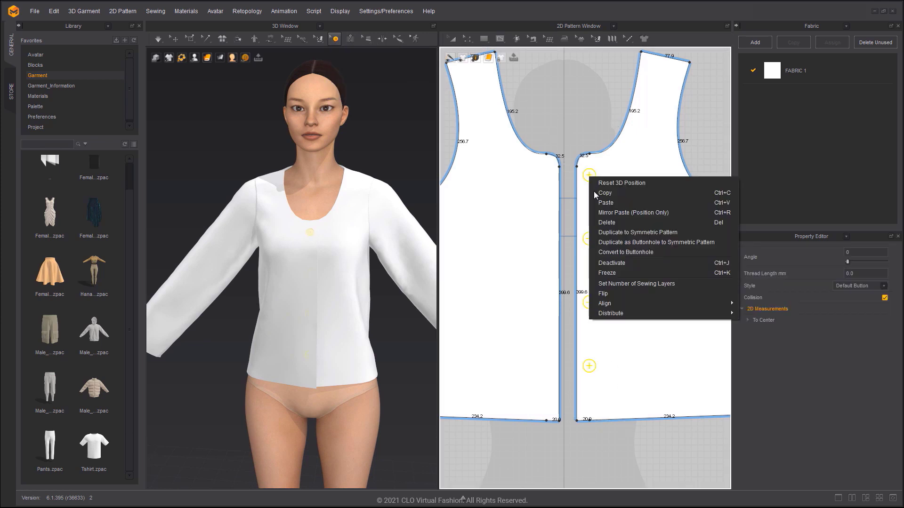
pyautogui.click(628, 234)
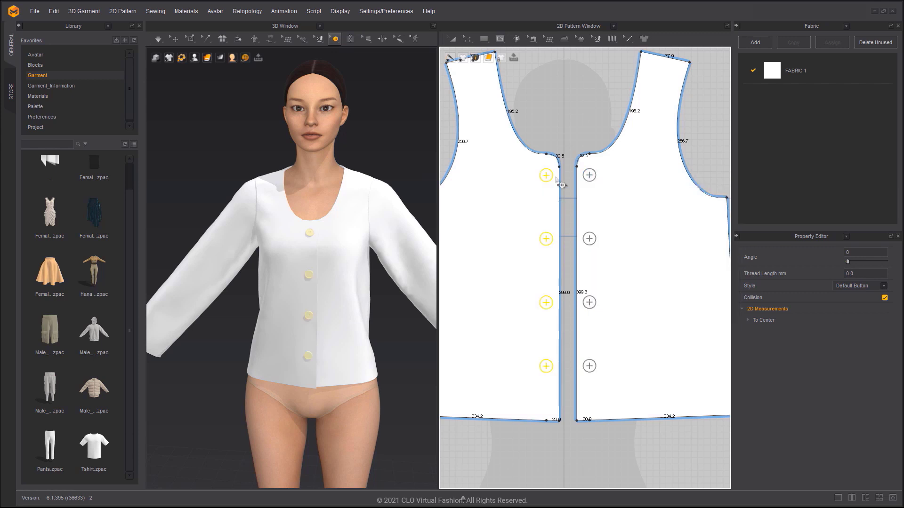
# Step: Convert the four duplicated buttons on the avatar's right front piece to buttonholes
pyautogui.rightClick(548, 175)
pyautogui.click(628, 251)
pyautogui.scroll(2, 350, 246)
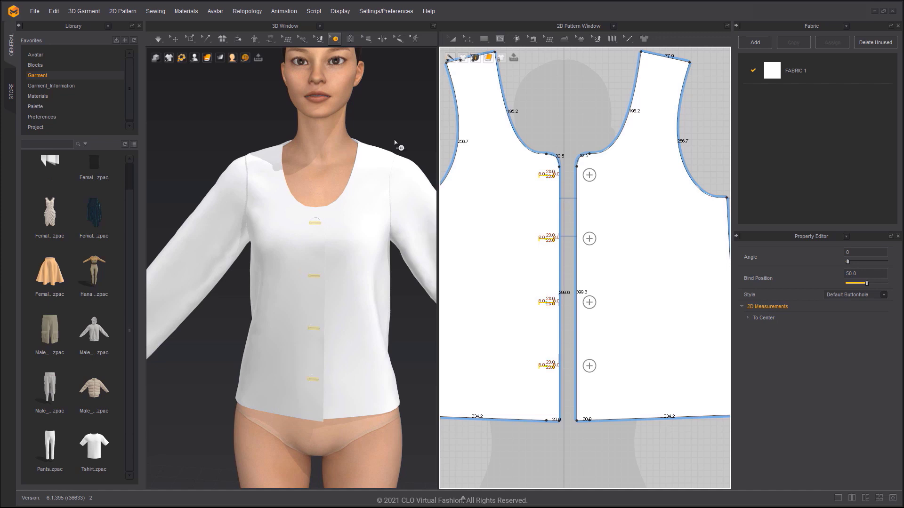
# Step: Fasten all four buttons to their matching buttonholes on the opposite front piece with Fasten Button
pyautogui.click(334, 38)
pyautogui.click(352, 92)
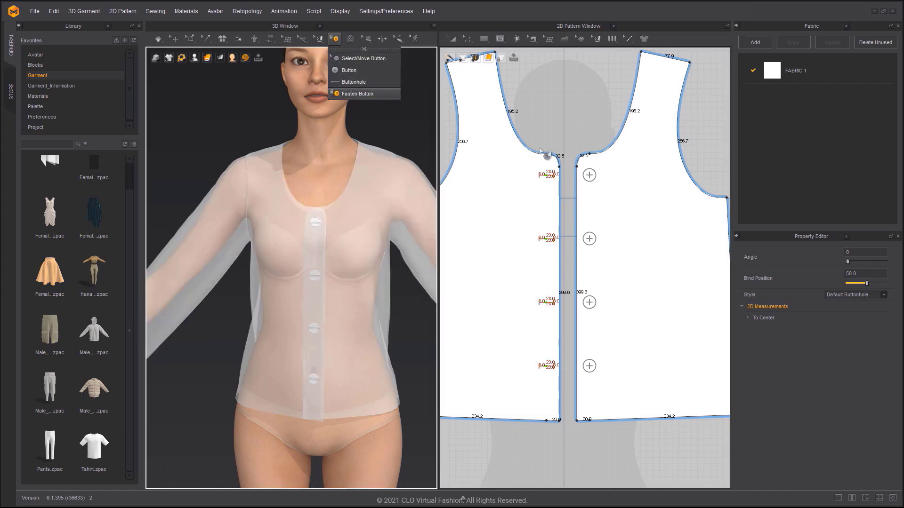
pyautogui.moveTo(551, 129); pyautogui.dragTo(626, 427)
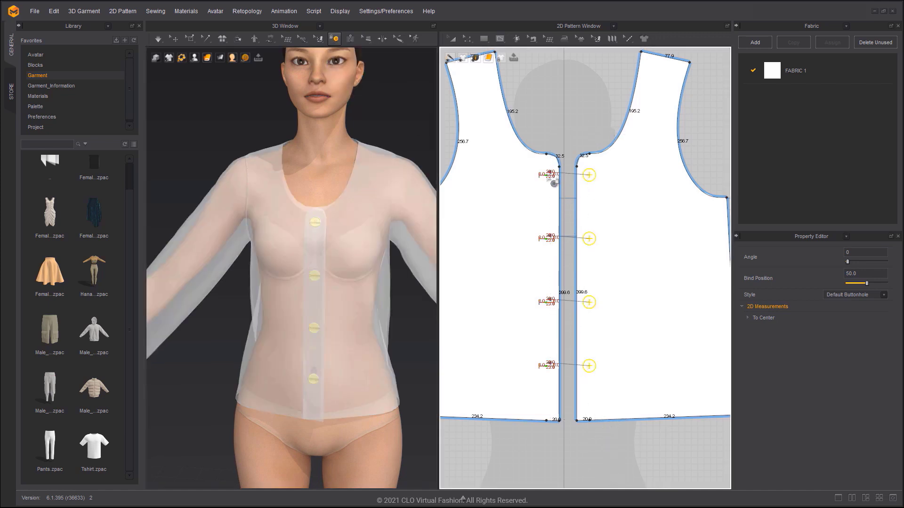
pyautogui.click(549, 175)
pyautogui.press('q')
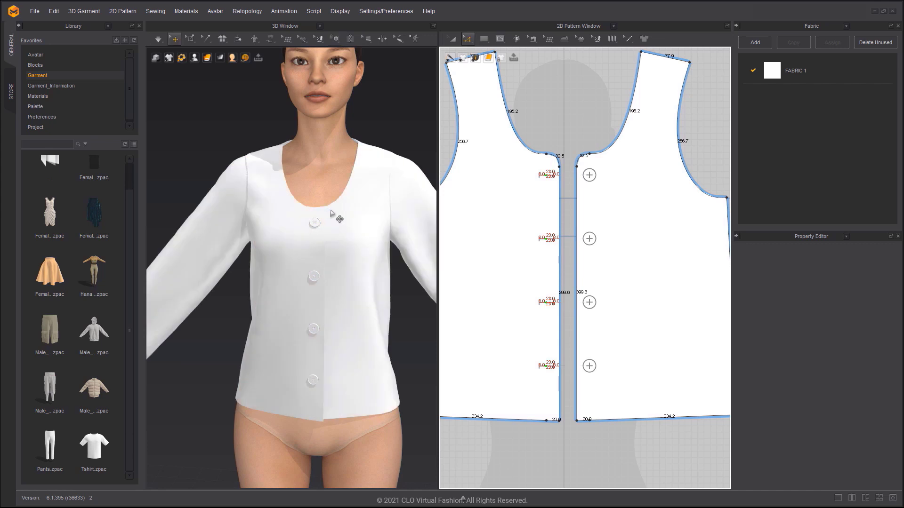
# Step: Delete the extra hem points beside the centre-front corners of the two front pieces
pyautogui.moveTo(325, 204); pyautogui.dragTo(296, 211, button='right')
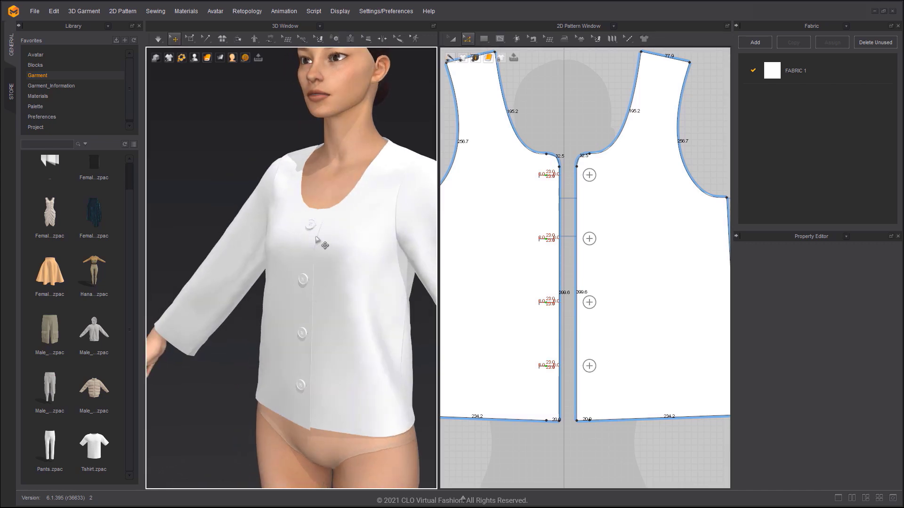
pyautogui.moveTo(325, 244); pyautogui.dragTo(361, 234, button='right')
pyautogui.moveTo(361, 234); pyautogui.dragTo(320, 199, button='middle')
pyautogui.scroll(2, 321, 200)
pyautogui.moveTo(358, 218); pyautogui.dragTo(350, 200, button='right')
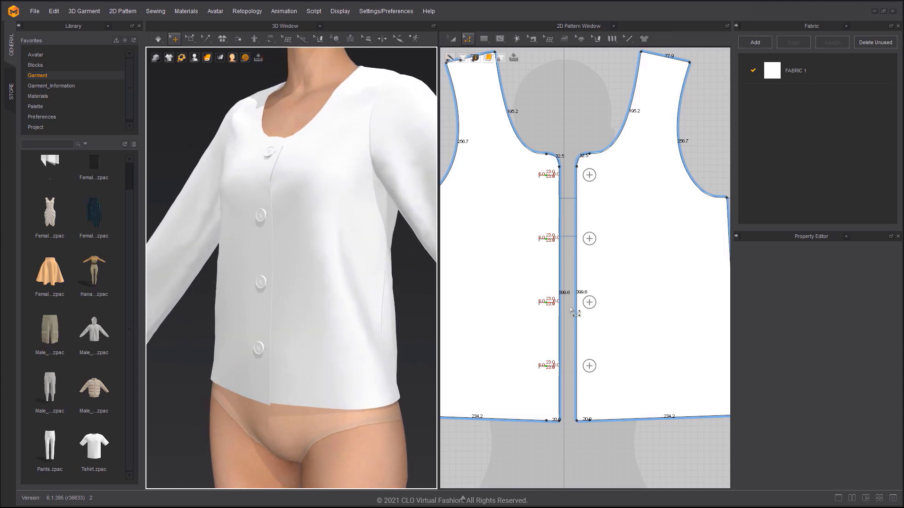
pyautogui.scroll(-2, 570, 310)
pyautogui.moveTo(570, 310); pyautogui.dragTo(515, 284, button='middle')
pyautogui.moveTo(535, 352); pyautogui.dragTo(546, 292, button='middle')
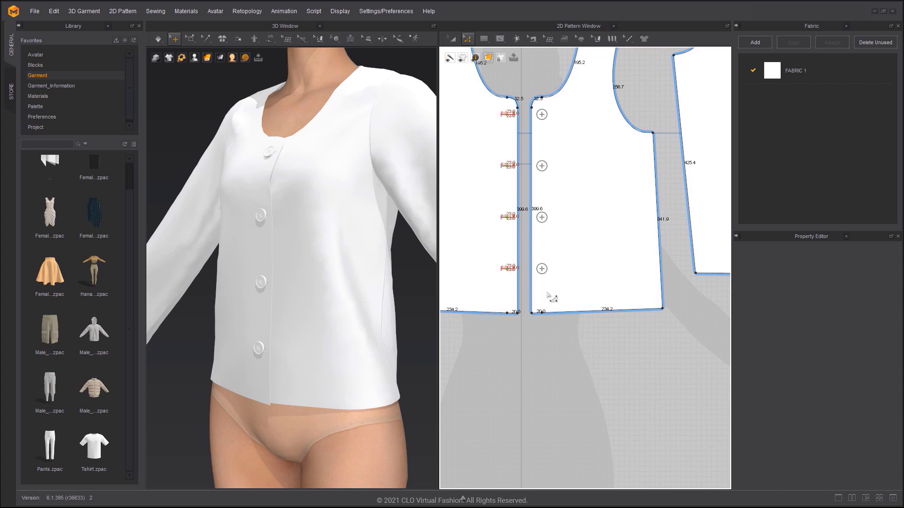
pyautogui.moveTo(553, 327); pyautogui.dragTo(548, 313)
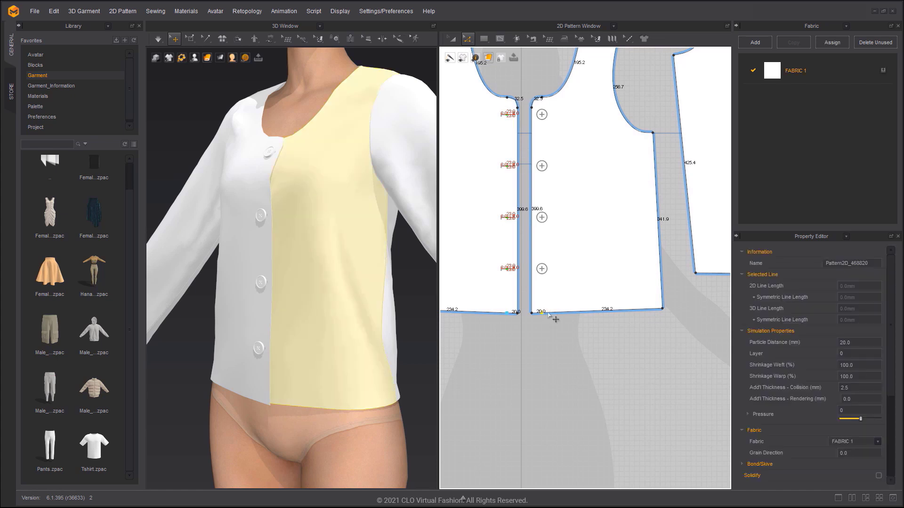
pyautogui.click(579, 275)
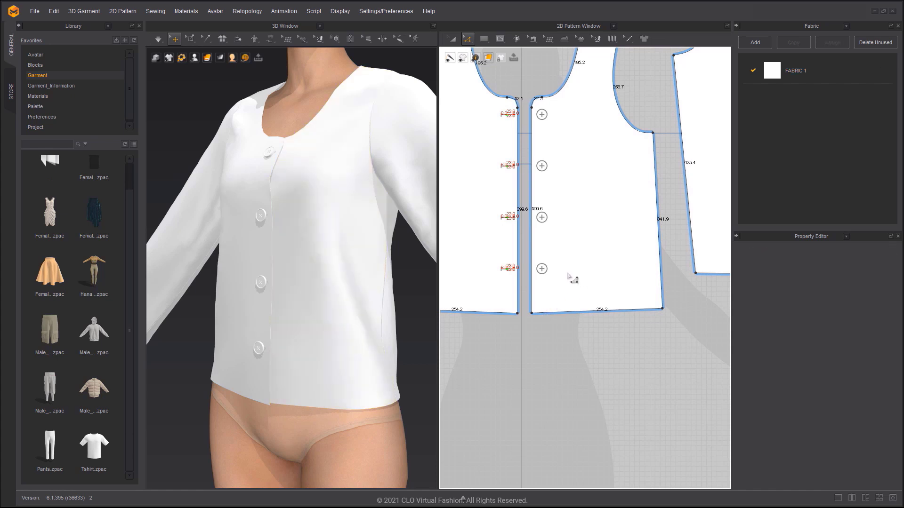
# Step: Move the front pieces' centre-front hem corner straight down to lengthen the front opening edge
pyautogui.scroll(-3, 570, 280)
pyautogui.scroll(2, 550, 296)
pyautogui.scroll(3, 560, 286)
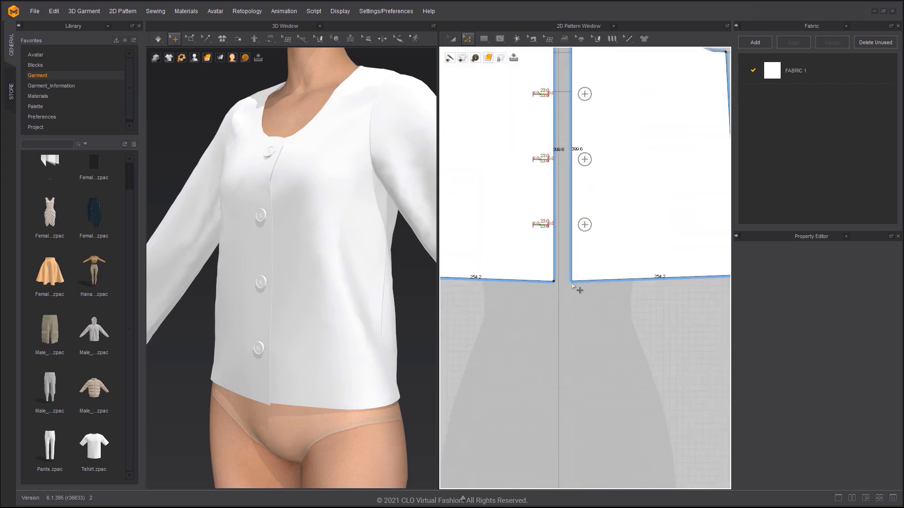
pyautogui.moveTo(335, 308); pyautogui.dragTo(373, 293, button='right')
pyautogui.scroll(-4, 373, 293)
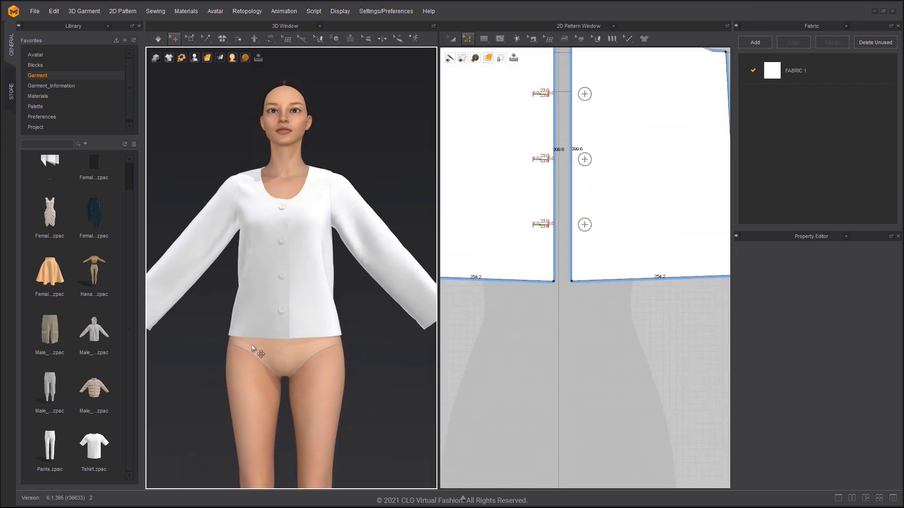
pyautogui.scroll(2, 564, 261)
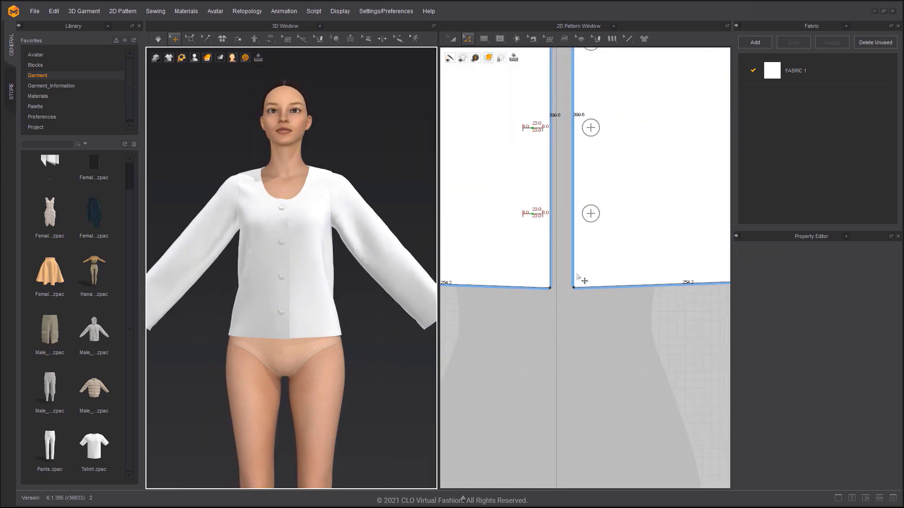
pyautogui.keyDown('shift'); pyautogui.moveTo(574, 287); pyautogui.dragTo(573, 312); pyautogui.keyUp('shift')
pyautogui.click(573, 309)
# Step: Add a curve point to the front hem near the centre-front corner so the hem meets it horizontally
pyautogui.moveTo(576, 311); pyautogui.dragTo(535, 297, button='middle')
pyautogui.scroll(-3, 546, 297)
pyautogui.press('v')
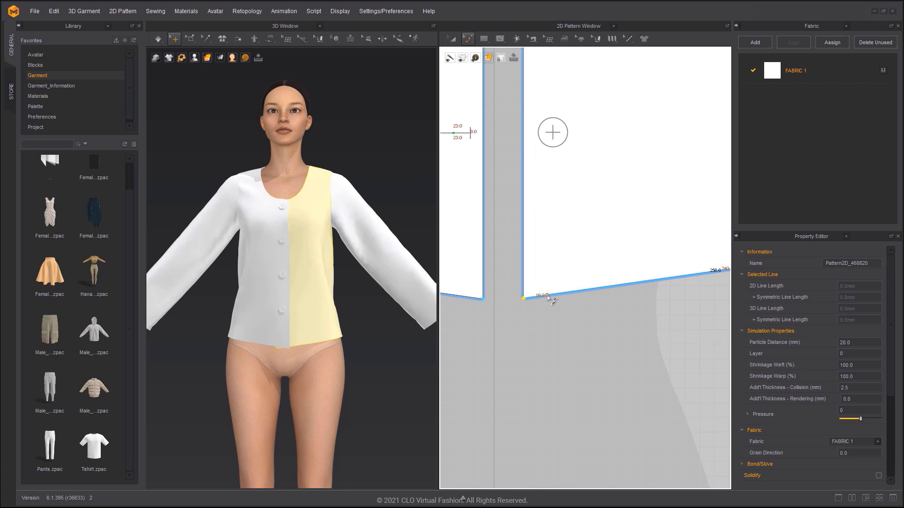
pyautogui.moveTo(546, 296); pyautogui.dragTo(547, 298)
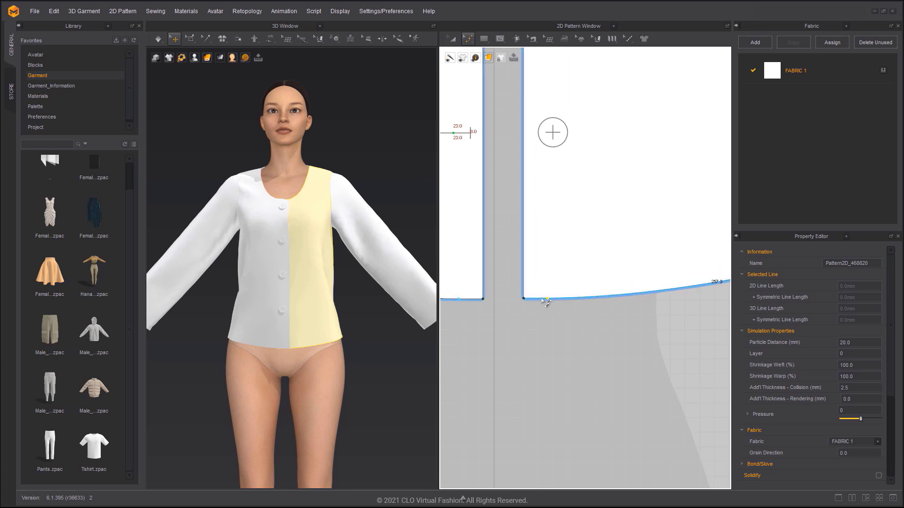
# Step: Add a second curve point to the front hem close to the side seam to shape its outer end
pyautogui.scroll(4, 548, 299)
pyautogui.moveTo(585, 282); pyautogui.dragTo(499, 271, button='middle')
pyautogui.scroll(-3, 605, 281)
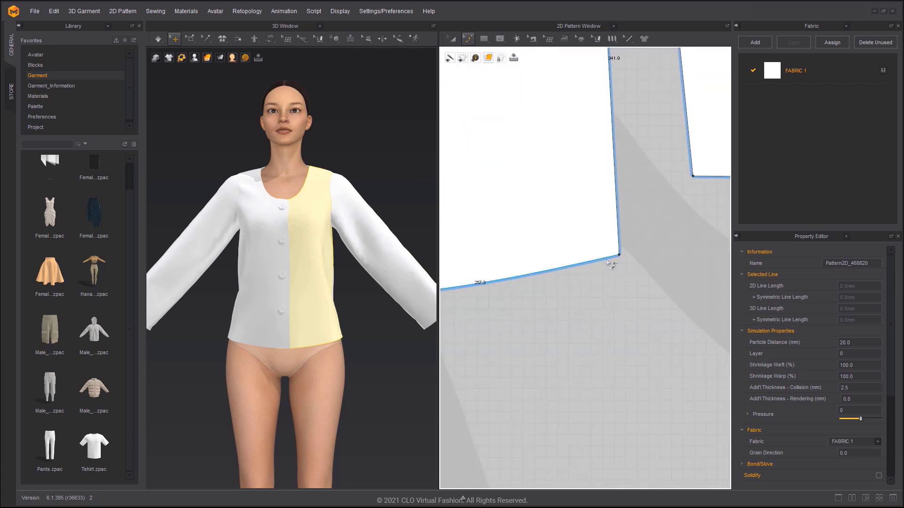
pyautogui.click(606, 259)
pyautogui.scroll(3, 607, 259)
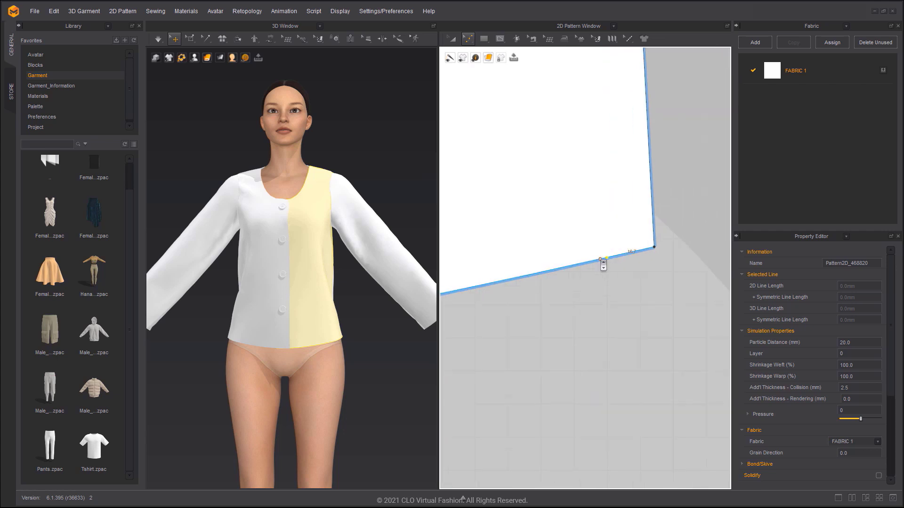
pyautogui.scroll(-3, 607, 259)
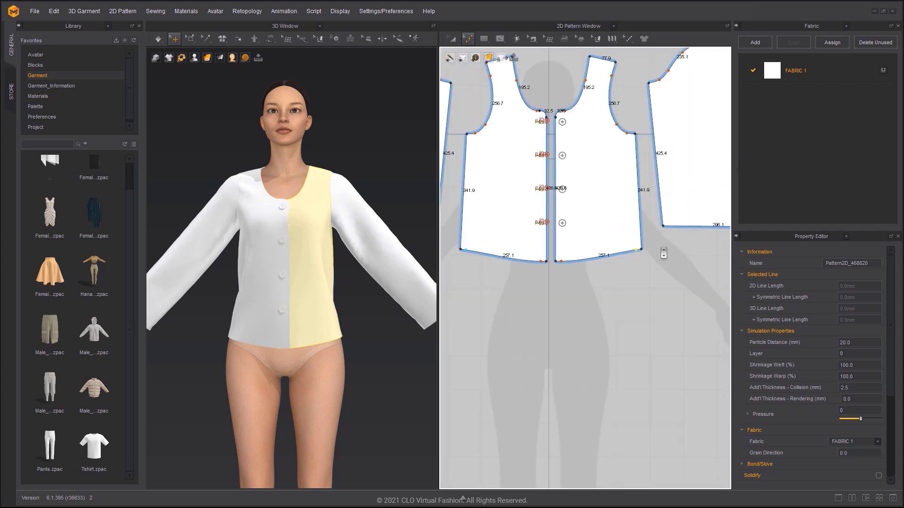
# Step: Lower the centre-back hem corner of the back pieces to match the lengthened front
pyautogui.moveTo(400, 255); pyautogui.dragTo(276, 253, button='right')
pyautogui.scroll(-2, 611, 284)
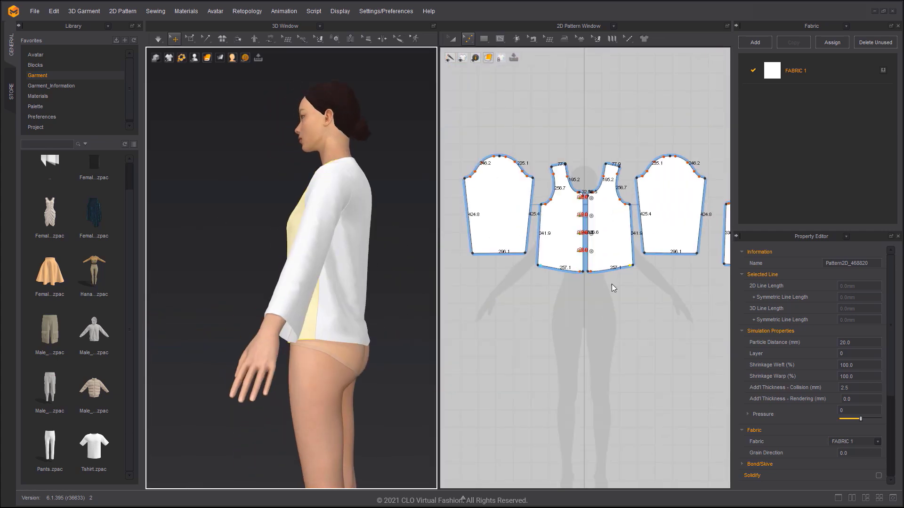
pyautogui.scroll(6, 645, 277)
pyautogui.moveTo(643, 270); pyautogui.dragTo(643, 277)
pyautogui.moveTo(629, 274); pyautogui.dragTo(646, 280, button='middle')
# Step: Curve the back hem with curve points near the centre-back corner and near the side seam
pyautogui.press('c')
pyautogui.moveTo(644, 281); pyautogui.dragTo(643, 283)
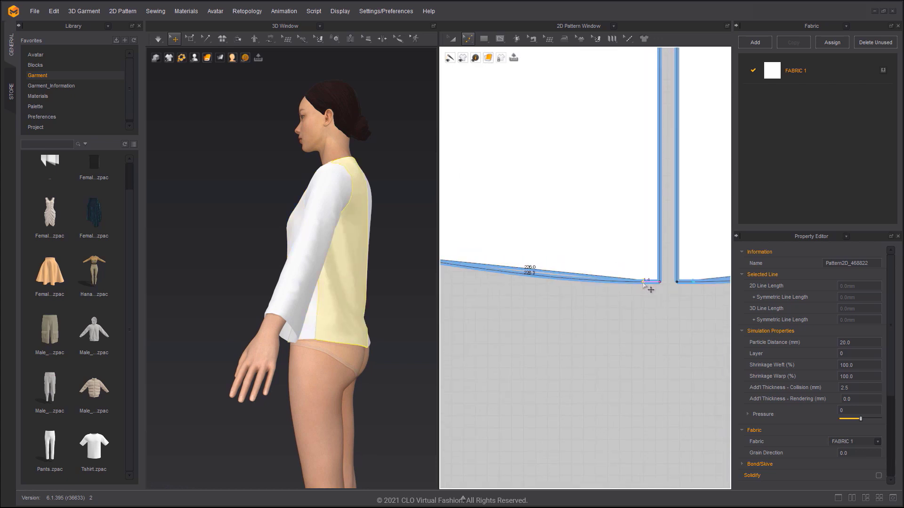
pyautogui.scroll(-3, 625, 278)
pyautogui.scroll(3, 549, 276)
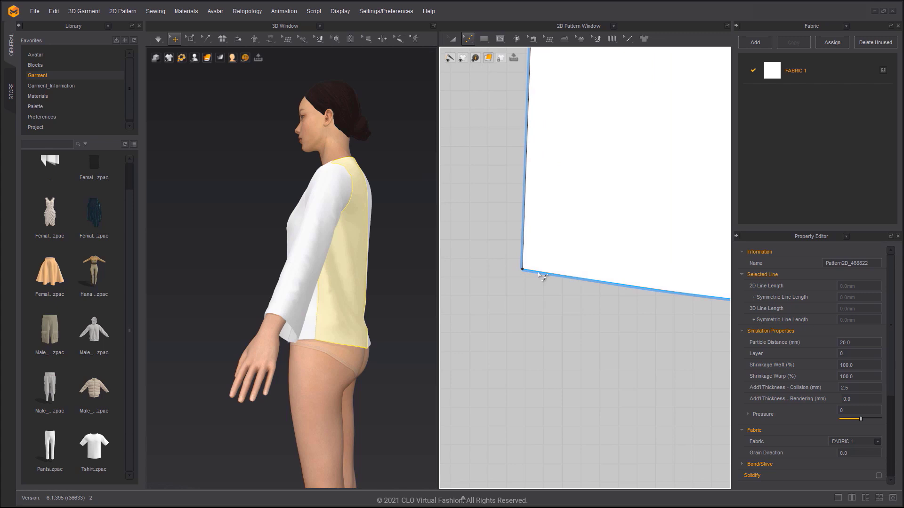
pyautogui.click(544, 273)
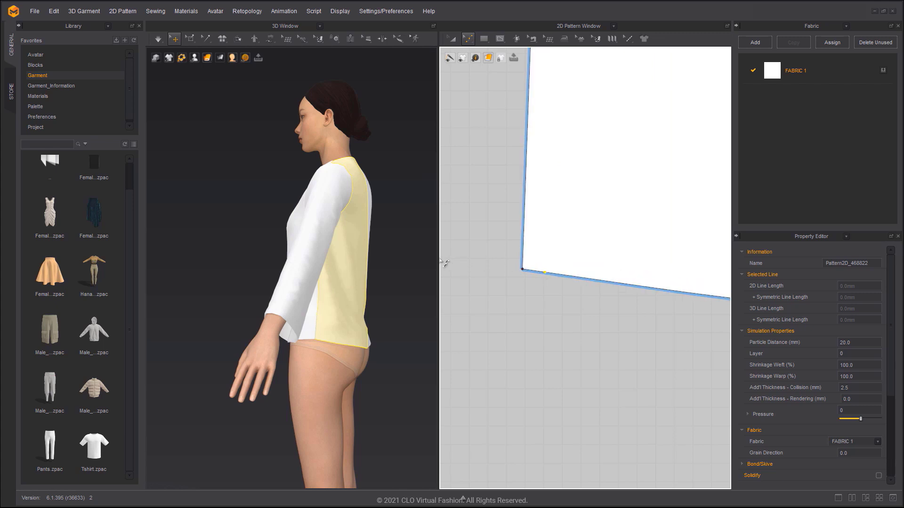
# Step: Examine the garment's curved hem and buttoned front on the avatar from the front and at an angle
pyautogui.click(412, 247)
pyautogui.moveTo(396, 268); pyautogui.dragTo(510, 285, button='right')
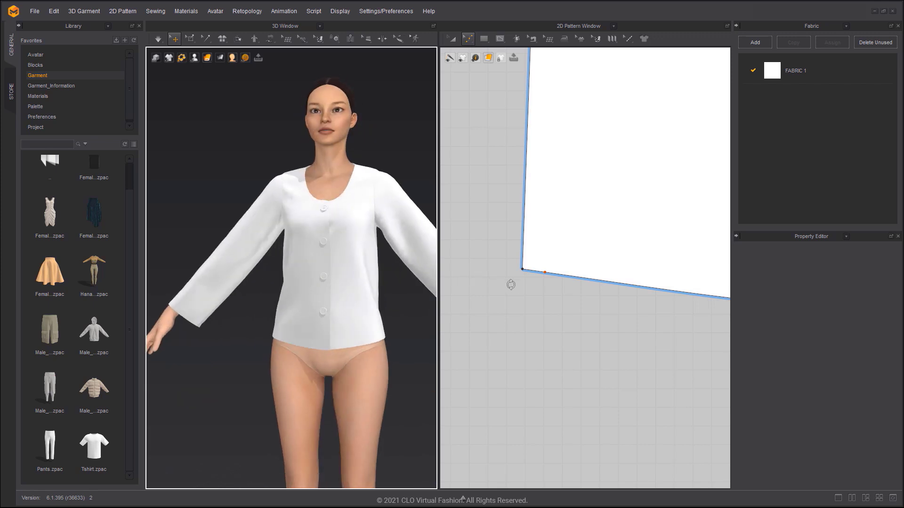
pyautogui.press('2')
pyautogui.scroll(-4, 343, 315)
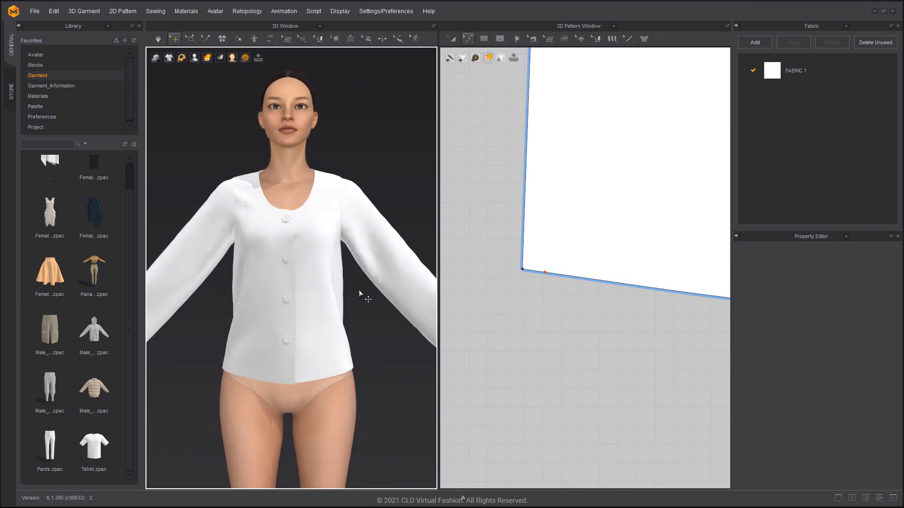
pyautogui.scroll(-6, 498, 282)
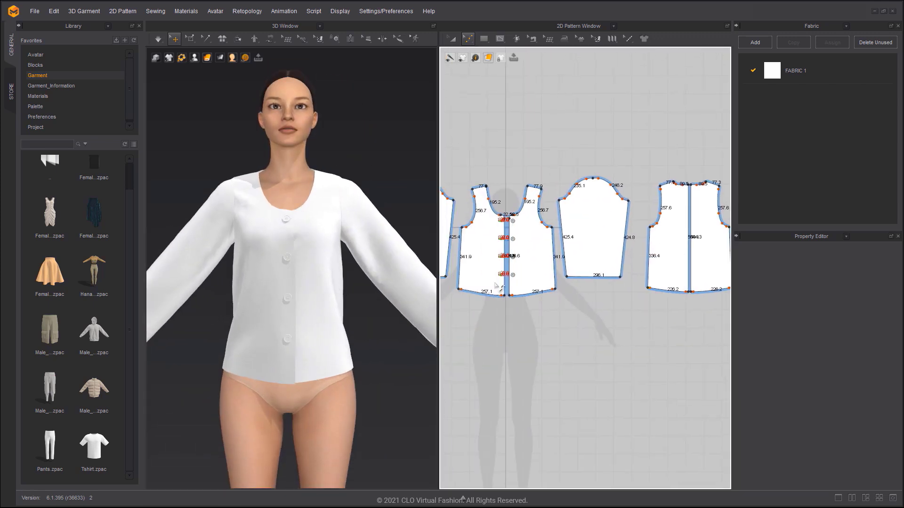
pyautogui.moveTo(329, 285); pyautogui.dragTo(309, 284, button='right')
pyautogui.scroll(4, 320, 264)
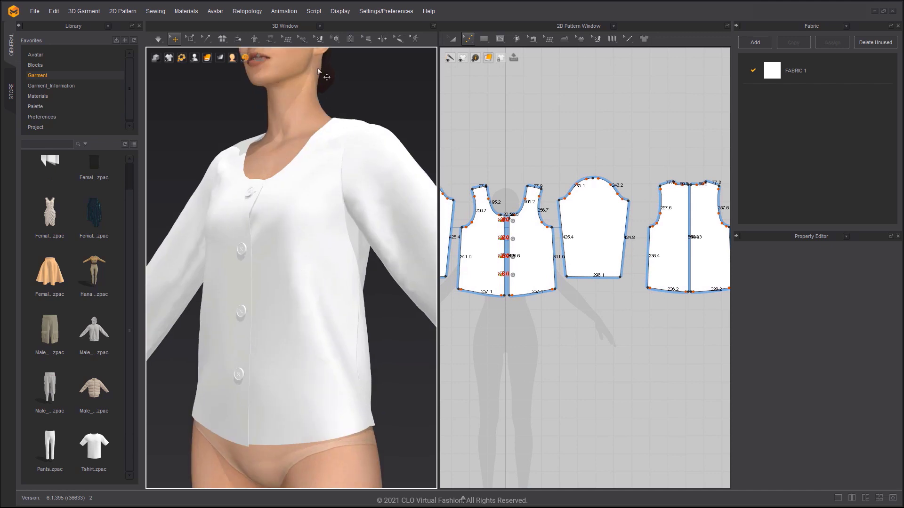
# Step: Draw a princess-seam line about 425 mm long on the 3D garment's front, from mid-armhole through two curve points to the hem
pyautogui.click(302, 38)
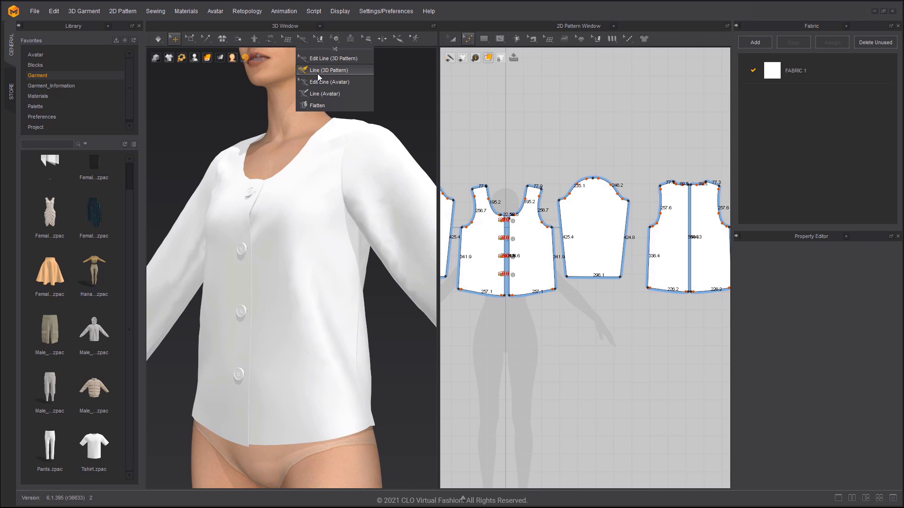
pyautogui.click(319, 71)
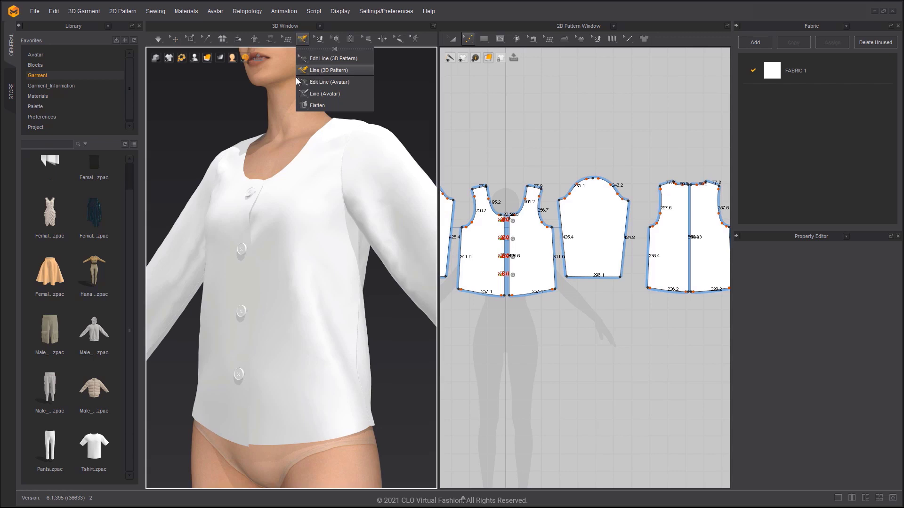
pyautogui.click(341, 182)
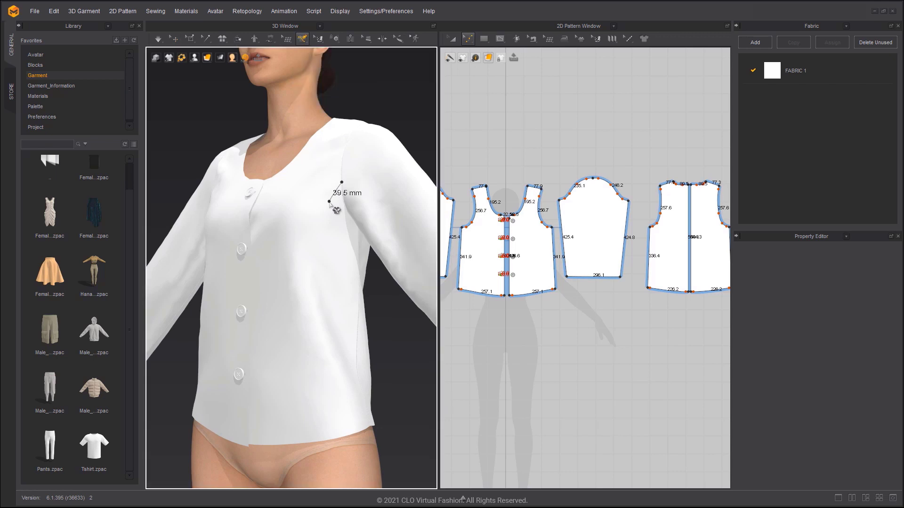
pyautogui.click(321, 231)
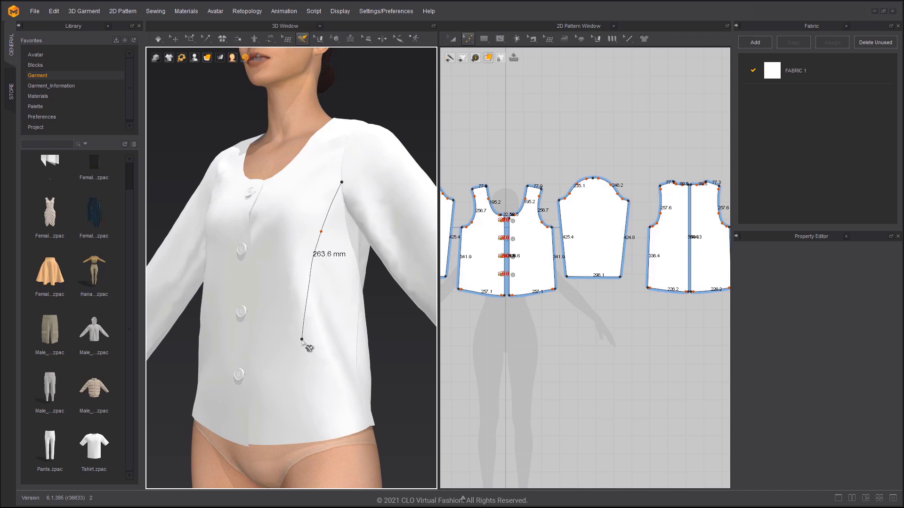
pyautogui.click(302, 339)
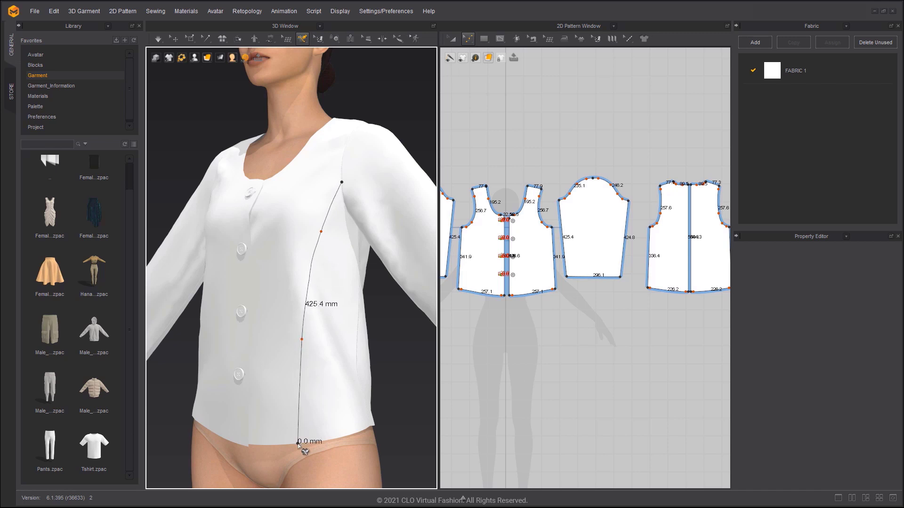
pyautogui.doubleClick(298, 444)
# Step: Move both curve points of the front seam line toward the centre front to smooth its curve
pyautogui.moveTo(322, 247)
pyautogui.mouseDown(button='right')
pyautogui.moveTo(333, 249)
pyautogui.moveTo(308, 239)
pyautogui.moveTo(318, 247)
pyautogui.mouseUp(button='right')
pyautogui.click(302, 40)
pyautogui.click(314, 59)
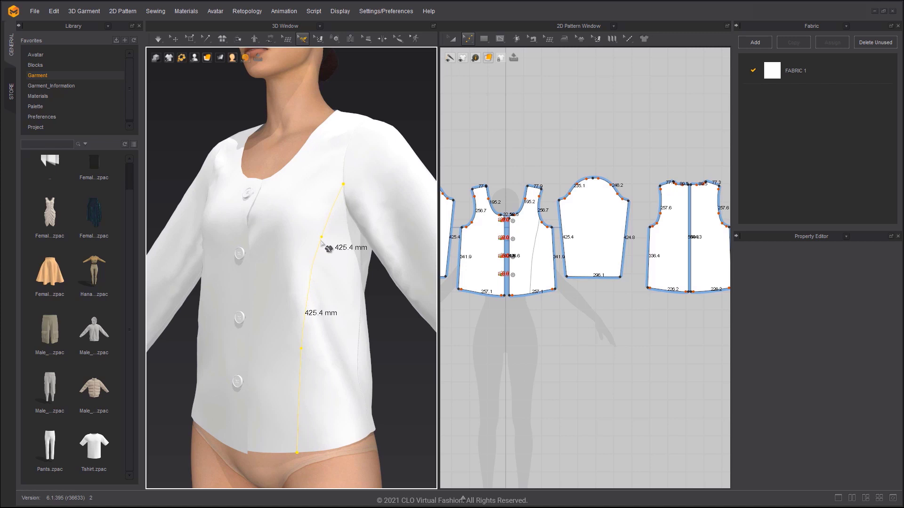
pyautogui.press('Escape')
pyautogui.moveTo(322, 237); pyautogui.dragTo(310, 228)
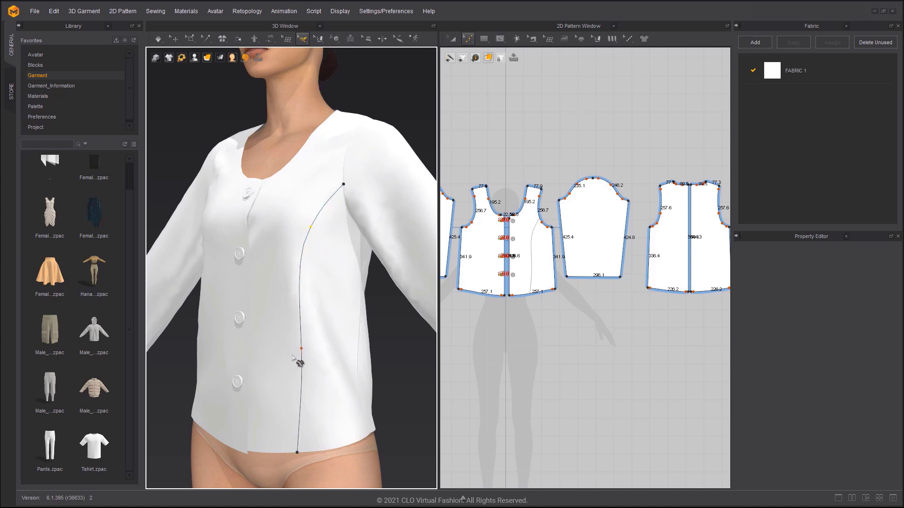
pyautogui.moveTo(301, 350); pyautogui.dragTo(290, 351)
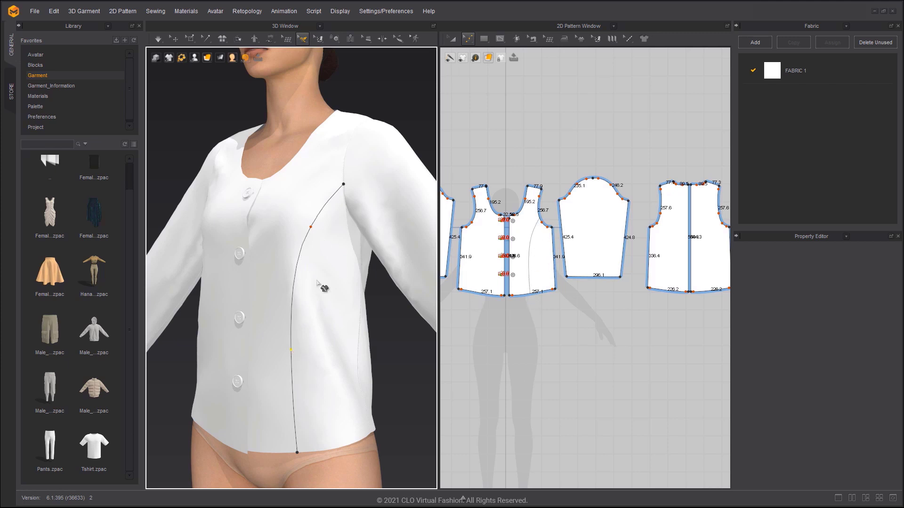
# Step: Cut and sew the front pieces symmetrically along the drawn seam line
pyautogui.rightClick(295, 276)
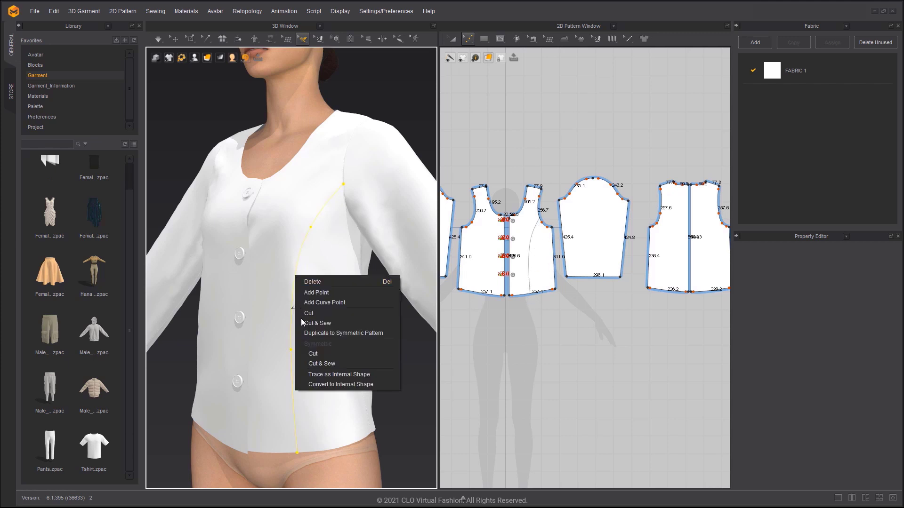
pyautogui.click(322, 363)
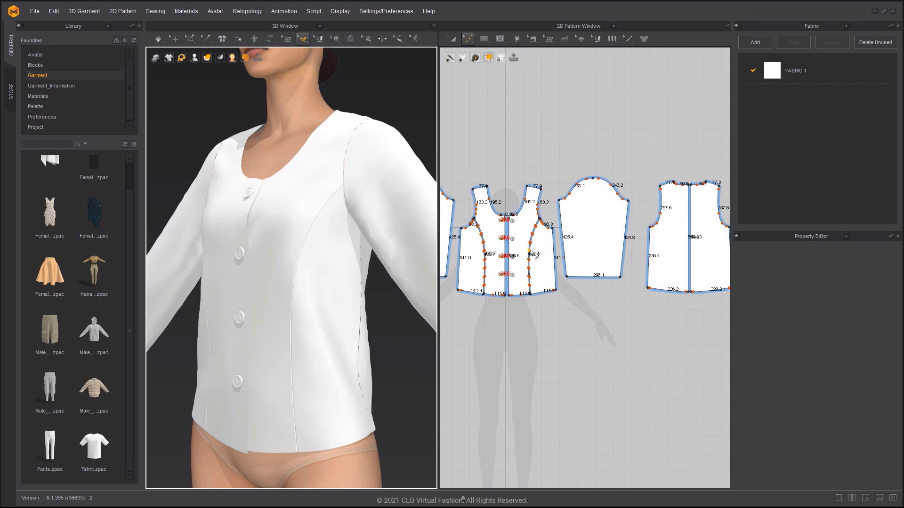
pyautogui.press('a')
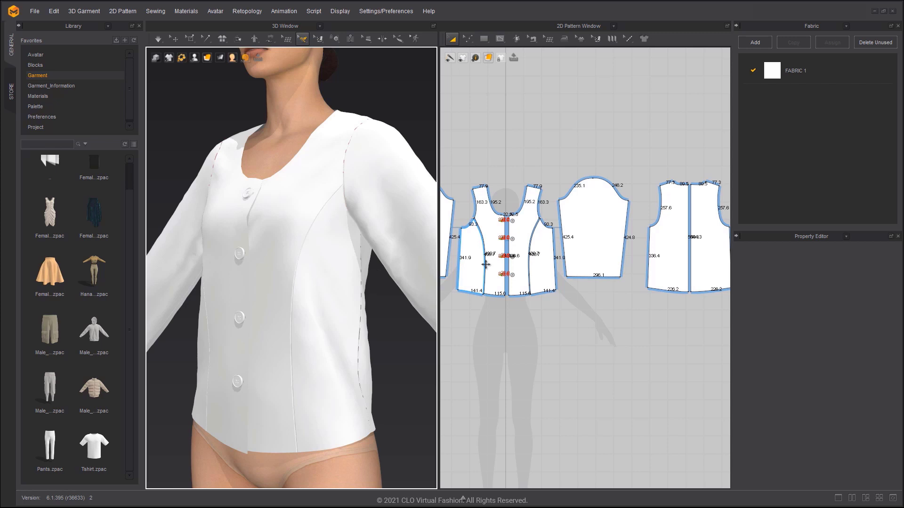
# Step: Draw a curved seam line about 495 mm long on the 3D garment's back, from mid-armhole to the hem near the centre-back seam
pyautogui.moveTo(318, 243); pyautogui.dragTo(155, 241, button='right')
pyautogui.moveTo(283, 246); pyautogui.dragTo(299, 231, button='right')
pyautogui.click(302, 39)
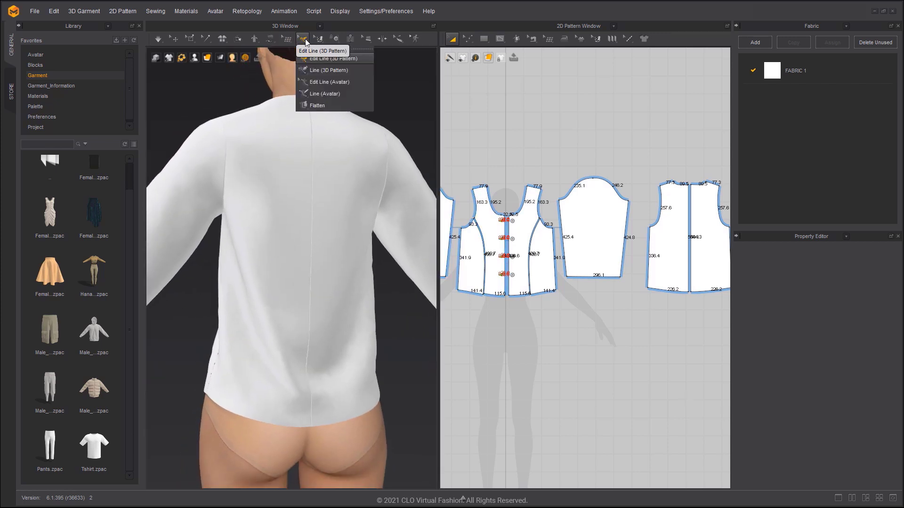
pyautogui.click(317, 70)
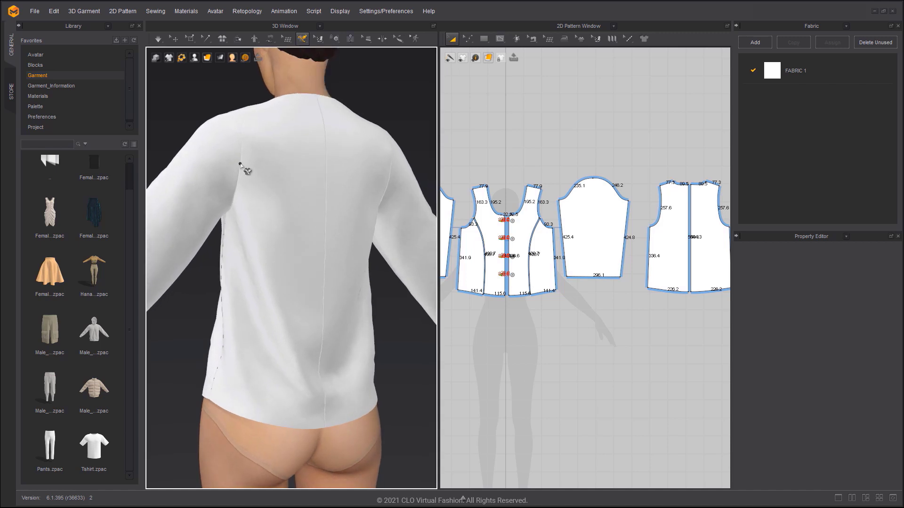
pyautogui.click(284, 212)
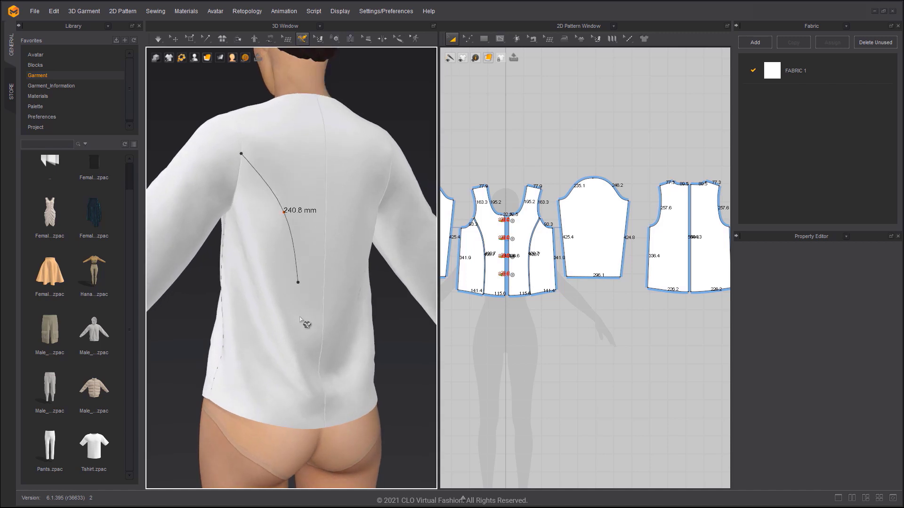
pyautogui.click(300, 326)
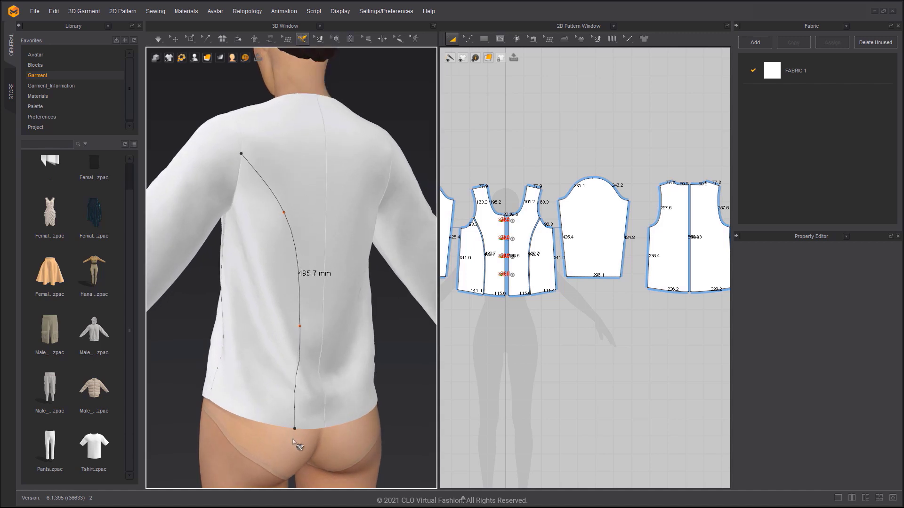
pyautogui.doubleClick(293, 429)
# Step: Convert the back seam line to an internal shape symmetrically on both back pieces
pyautogui.scroll(4, 662, 282)
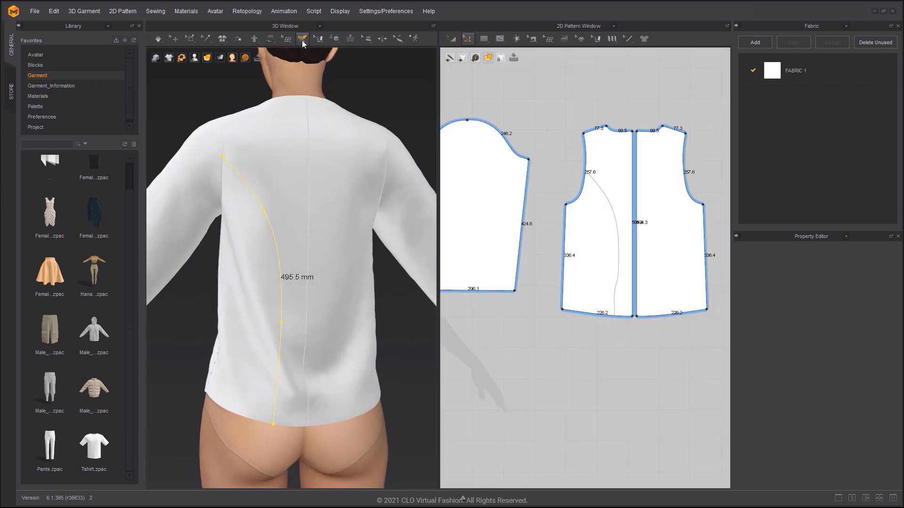
pyautogui.click(303, 39)
pyautogui.click(312, 58)
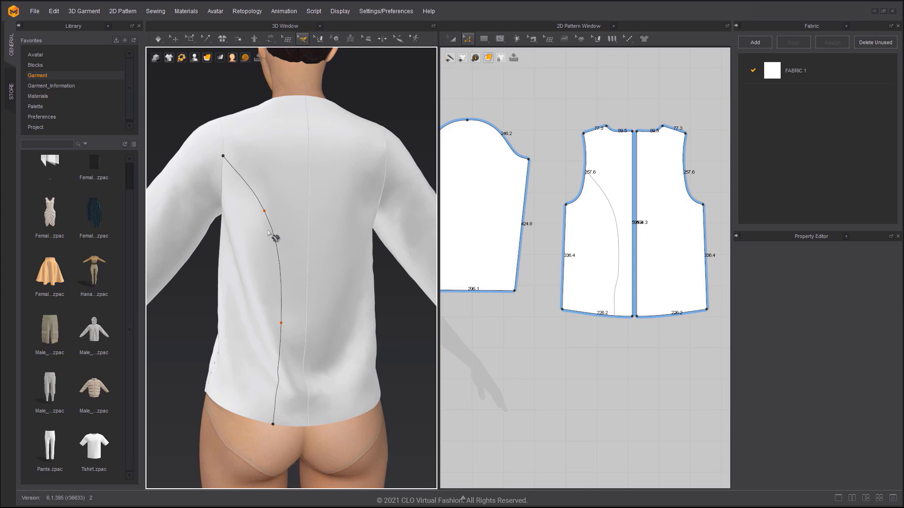
pyautogui.rightClick(272, 232)
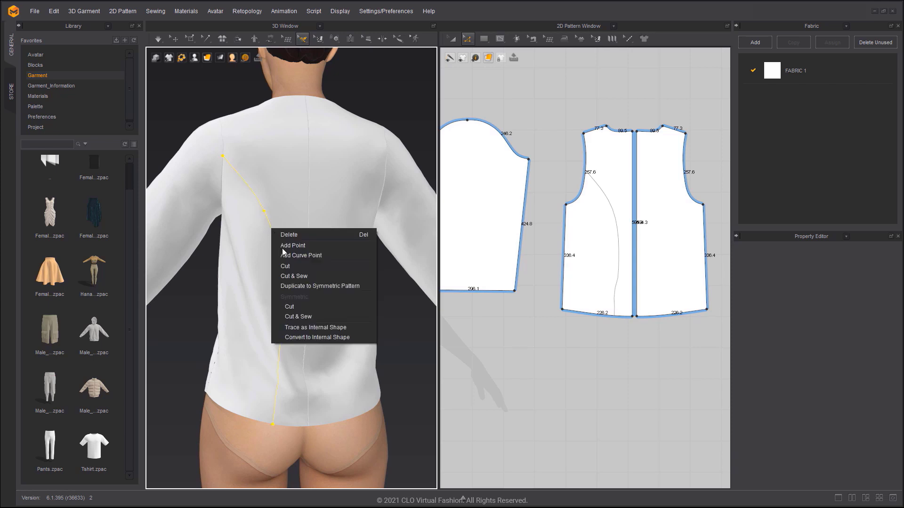
pyautogui.click(316, 338)
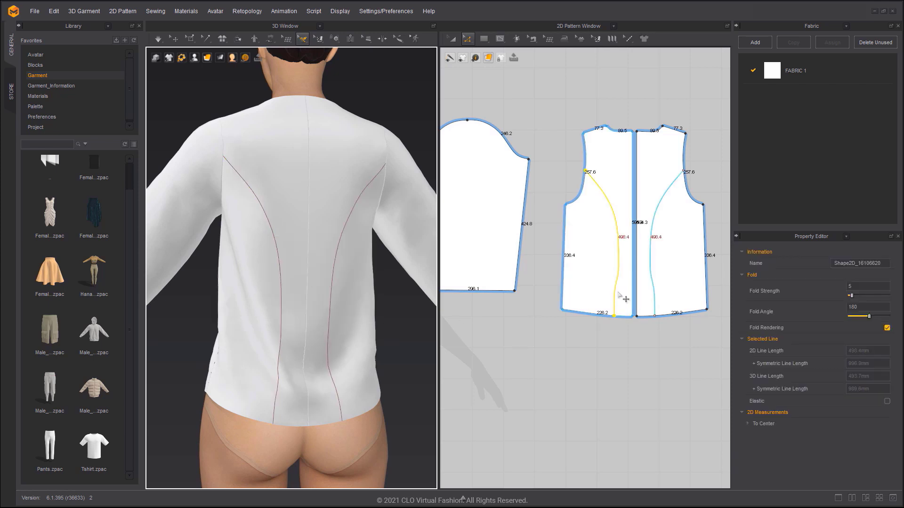
# Step: Delete the surplus curve points from the lower half of the back internal line
pyautogui.scroll(3, 617, 294)
pyautogui.click(568, 274)
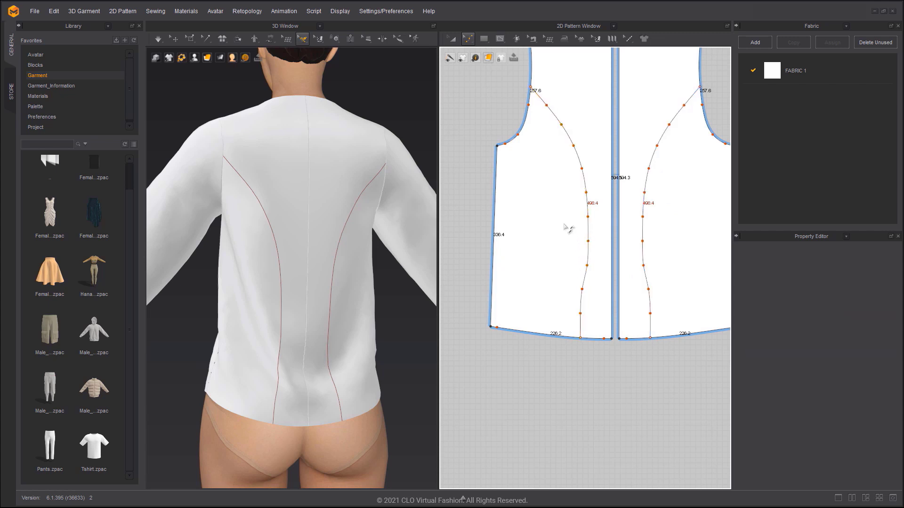
pyautogui.press('Delete')
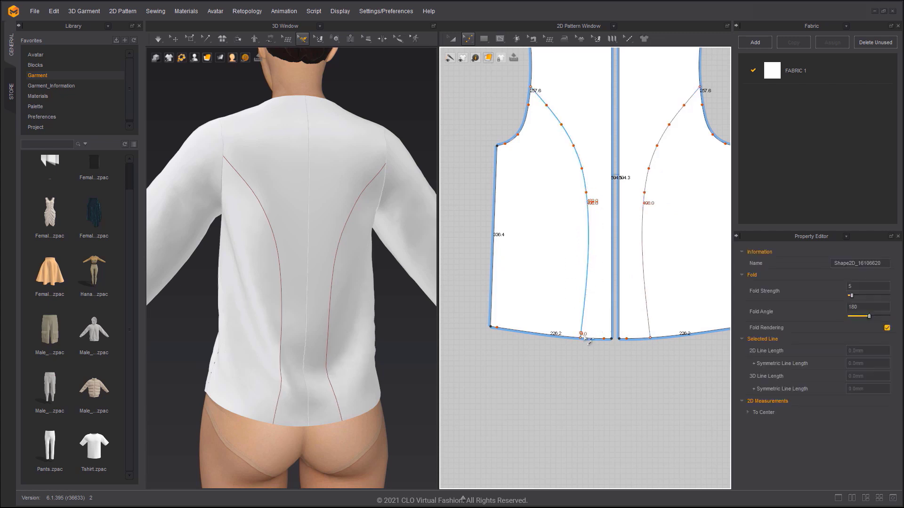
# Step: Reposition the remaining lower curve points of the back internal line so it runs almost straight down to the hem
pyautogui.moveTo(586, 192); pyautogui.dragTo(580, 278)
pyautogui.scroll(2, 582, 212)
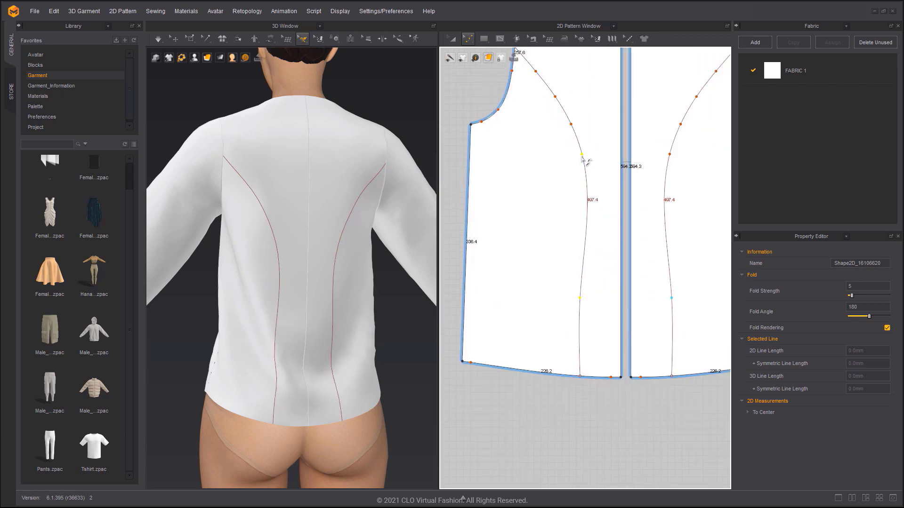
pyautogui.moveTo(583, 201); pyautogui.dragTo(580, 222)
pyautogui.scroll(-1, 583, 236)
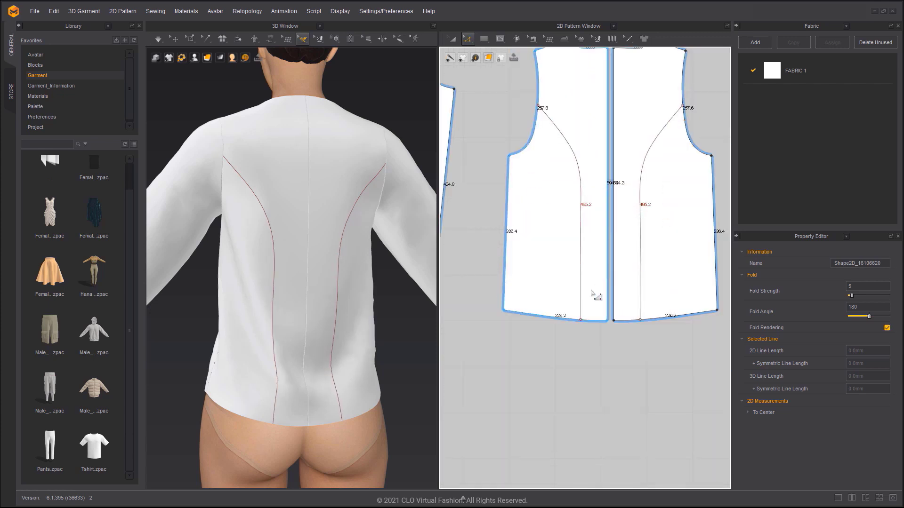
# Step: Cut and sew both back pieces symmetrically along the reshaped internal line
pyautogui.scroll(-2, 593, 283)
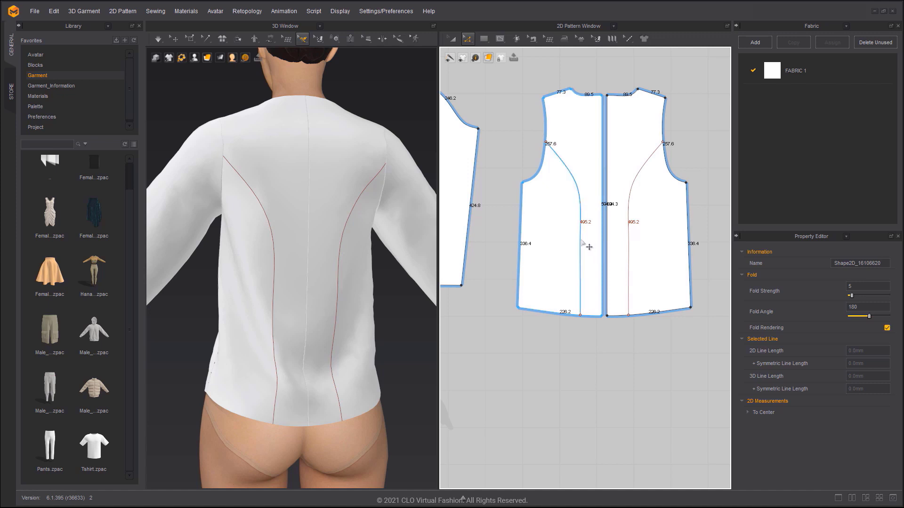
pyautogui.rightClick(582, 241)
pyautogui.click(612, 360)
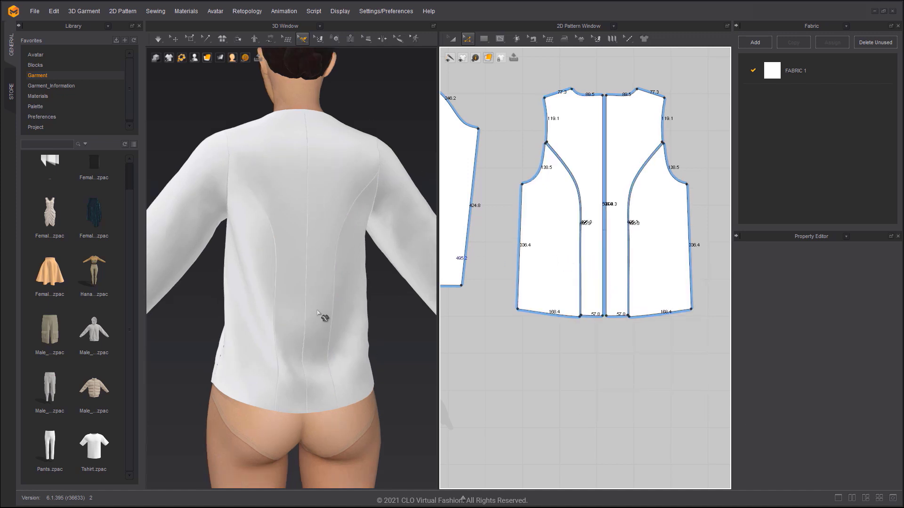
# Step: Merge the two centre-back panels along their centre-back sewing line into one pattern piece
pyautogui.press('b')
pyautogui.click(604, 218)
pyautogui.rightClick(603, 217)
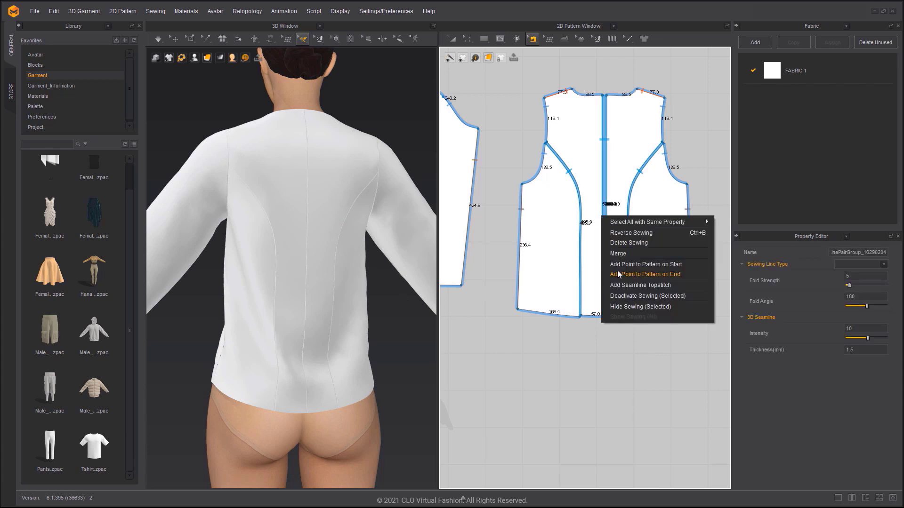
pyautogui.click(617, 254)
pyautogui.scroll(3, 354, 234)
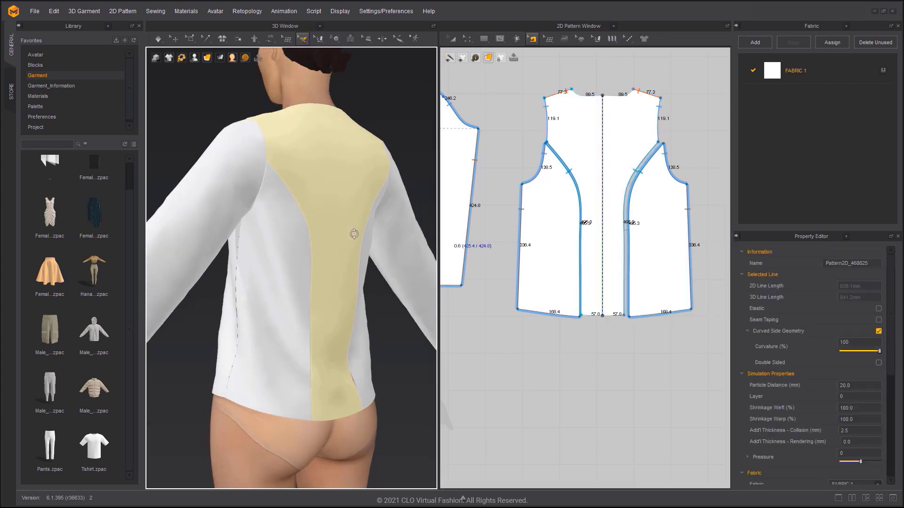
pyautogui.moveTo(354, 234); pyautogui.dragTo(427, 239, button='right')
# Step: Add a curve point to the front side panel's side seam just below the armhole and pull it inward
pyautogui.press('2')
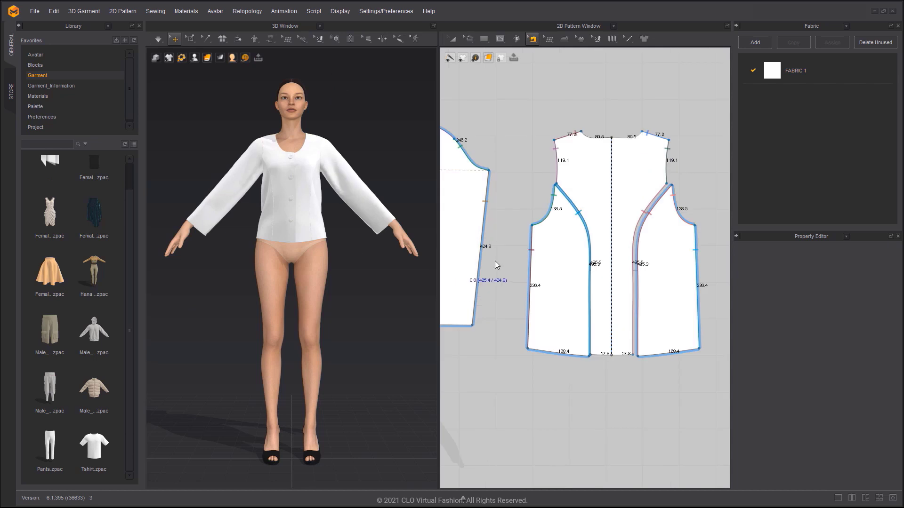
pyautogui.moveTo(495, 261); pyautogui.dragTo(579, 260, button='middle')
pyautogui.scroll(2, 584, 259)
pyautogui.press('z')
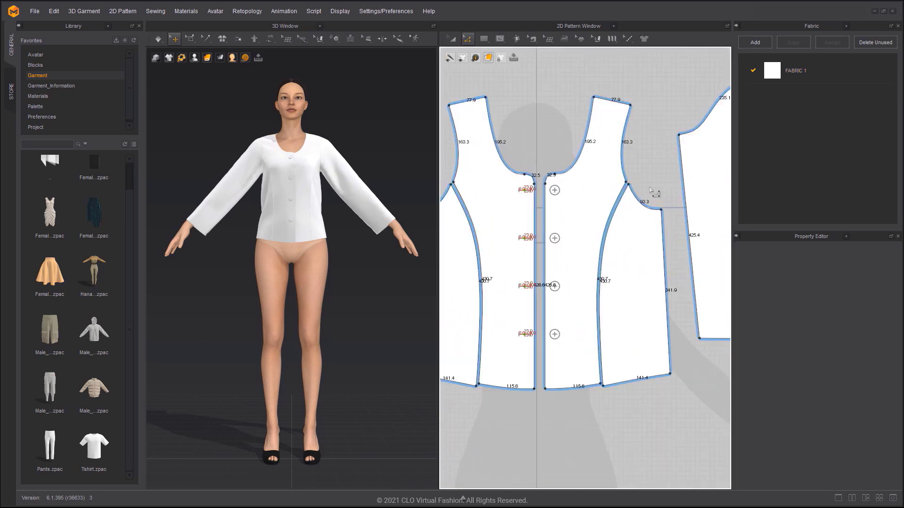
pyautogui.scroll(2, 649, 189)
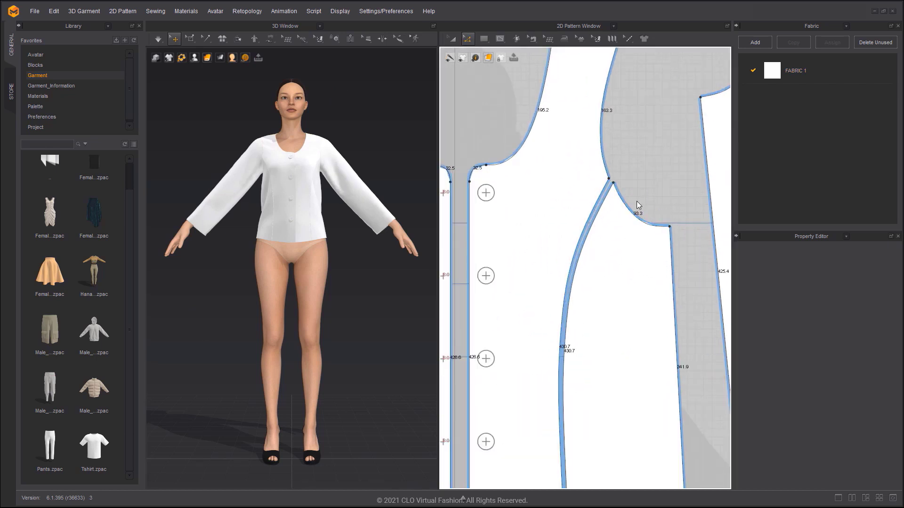
pyautogui.moveTo(658, 266); pyautogui.dragTo(640, 181, button='middle')
pyautogui.scroll(1, 641, 181)
pyautogui.press('v')
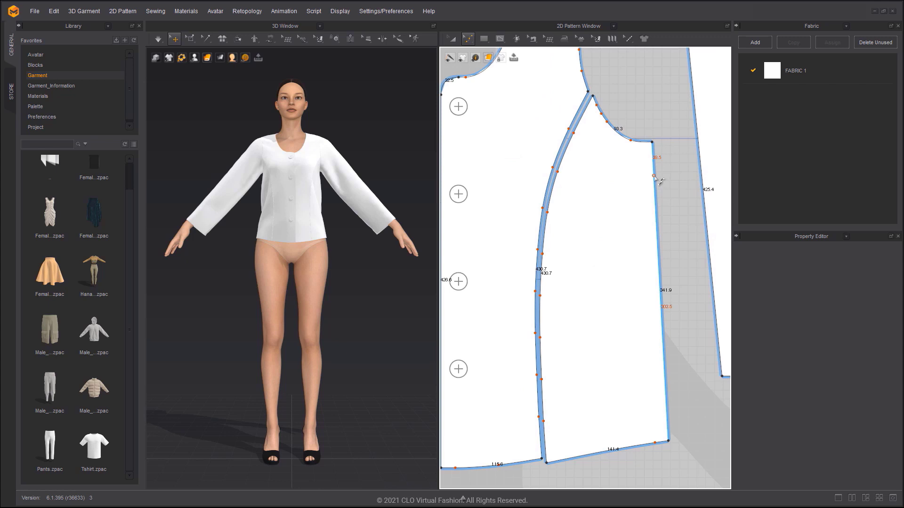
pyautogui.click(654, 176)
pyautogui.moveTo(653, 177); pyautogui.dragTo(648, 179)
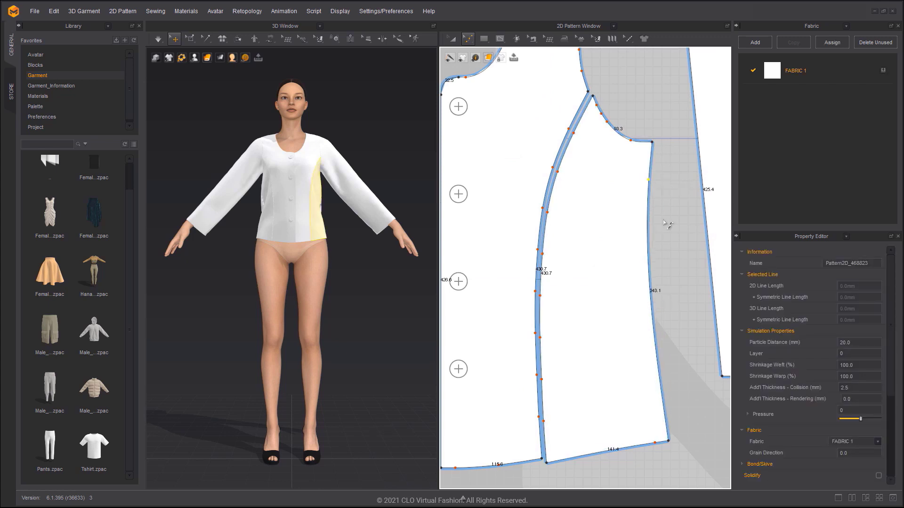
# Step: Move the front side panel's outer hem corner outward to widen its hem to about 150 mm
pyautogui.moveTo(658, 239); pyautogui.dragTo(642, 206, button='middle')
pyautogui.moveTo(401, 239); pyautogui.dragTo(410, 239, button='right')
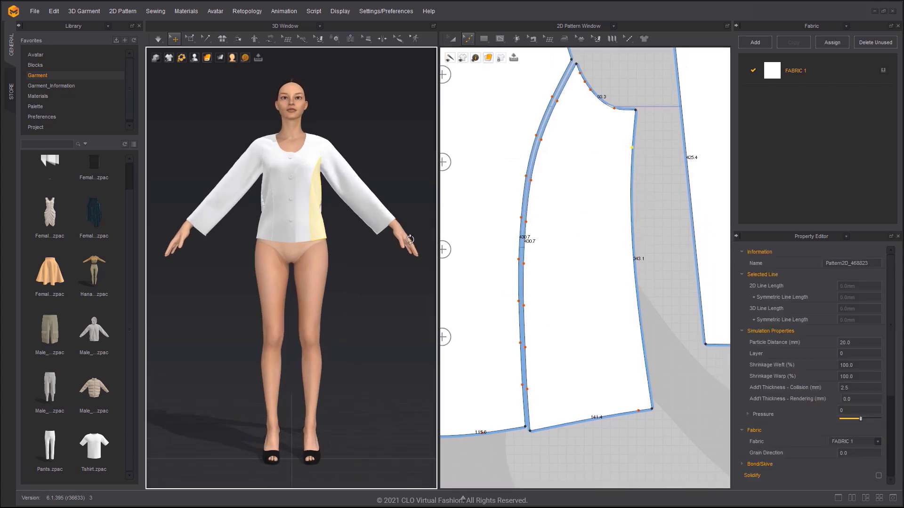
pyautogui.hotkey('alt', '4')
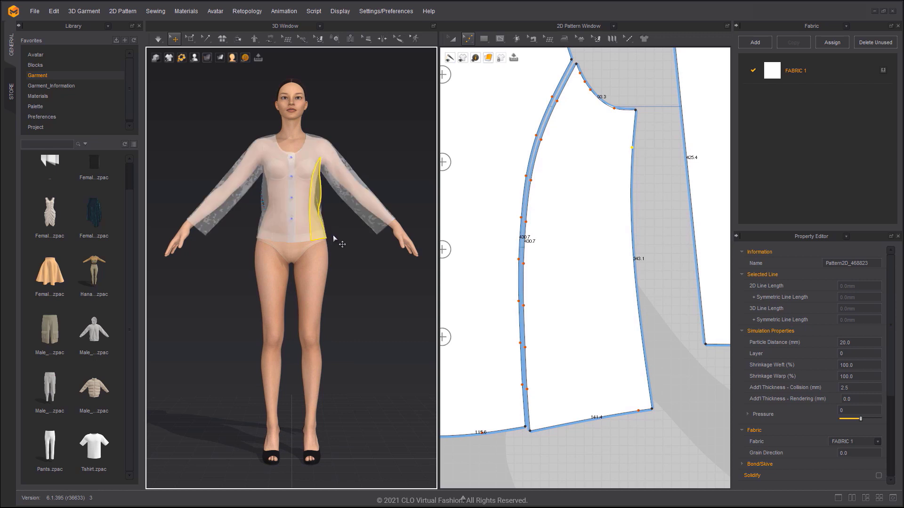
pyautogui.hotkey('shift', 'x')
pyautogui.moveTo(653, 411); pyautogui.dragTo(659, 409)
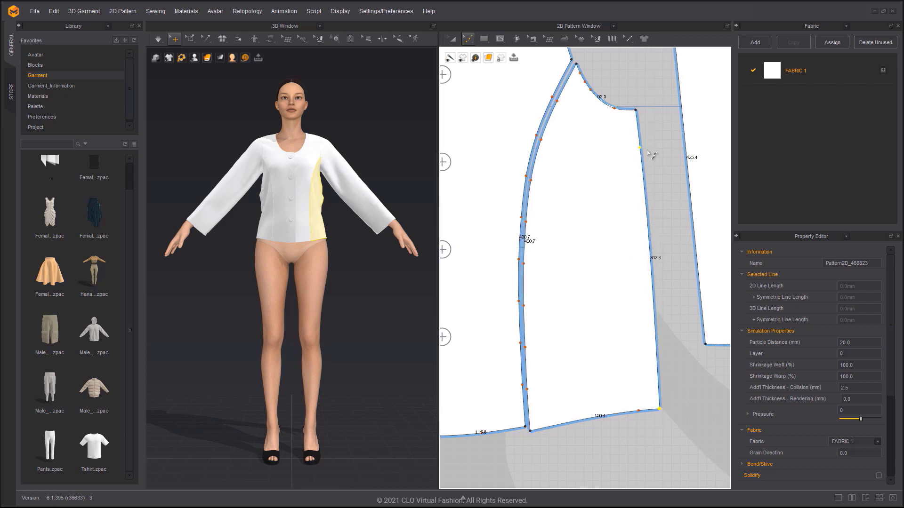
# Step: Pull the front side panel's side-seam curve further inward below the armhole, and curve the back side panel's side seam inward to match
pyautogui.moveTo(647, 151); pyautogui.dragTo(644, 157)
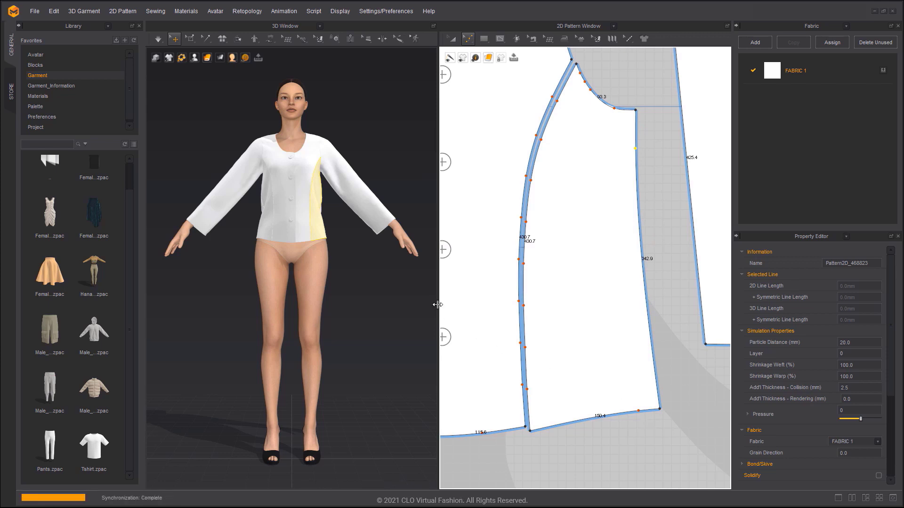
pyautogui.scroll(-3, 581, 320)
pyautogui.moveTo(696, 212); pyautogui.dragTo(554, 220, button='middle')
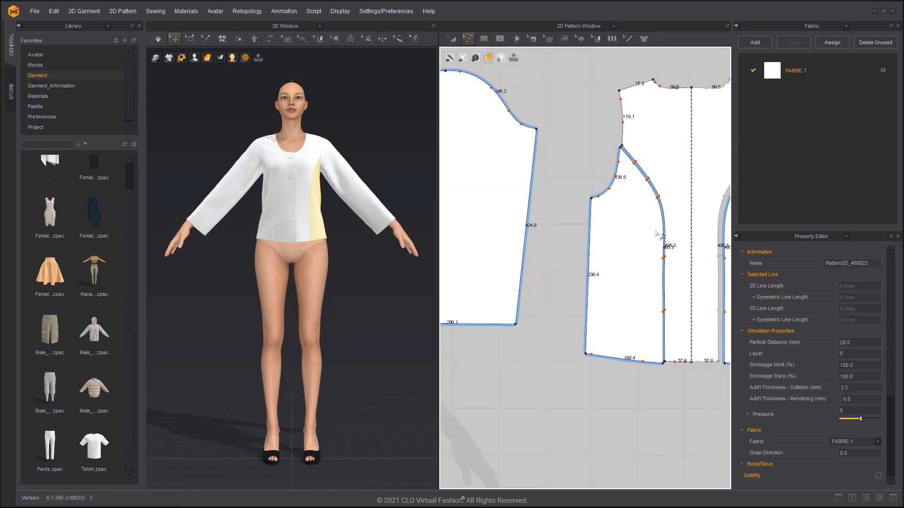
pyautogui.scroll(3, 615, 216)
pyautogui.click(572, 233)
pyautogui.moveTo(573, 233); pyautogui.dragTo(577, 216)
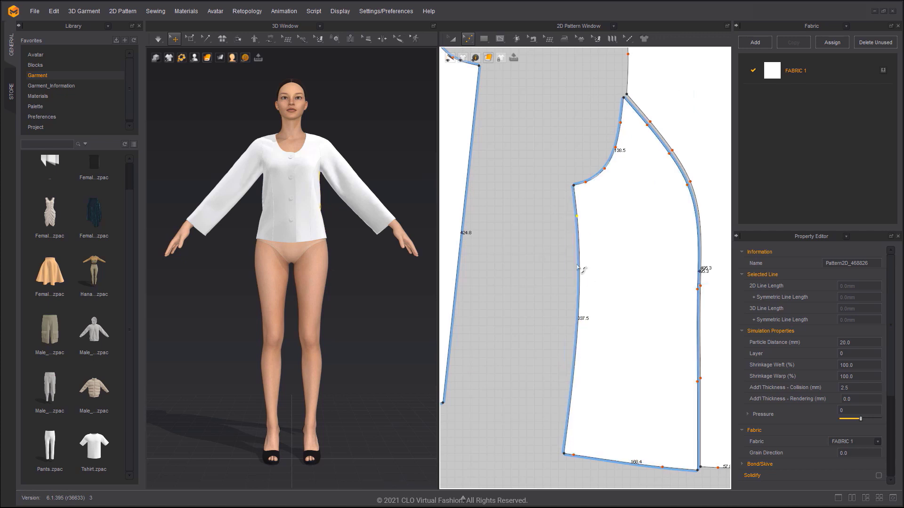
pyautogui.moveTo(585, 241); pyautogui.dragTo(584, 171, button='middle')
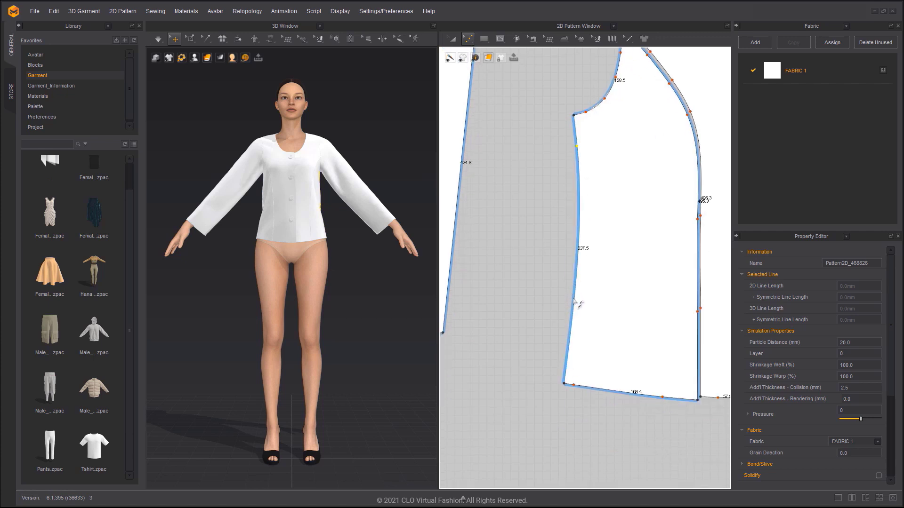
# Step: Simulate the reshaped top and check its fit on the avatar in both translucent and textured display
pyautogui.click(335, 238)
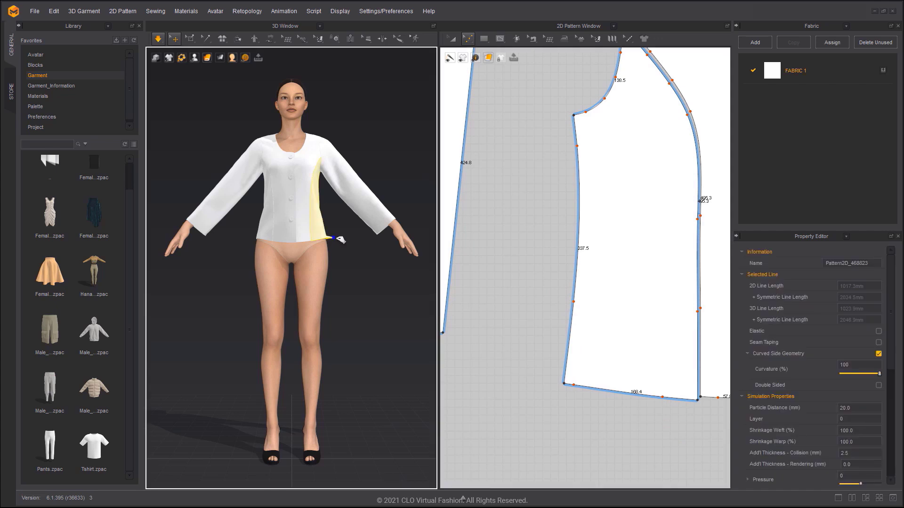
pyautogui.hotkey('alt', '4')
pyautogui.click(337, 238)
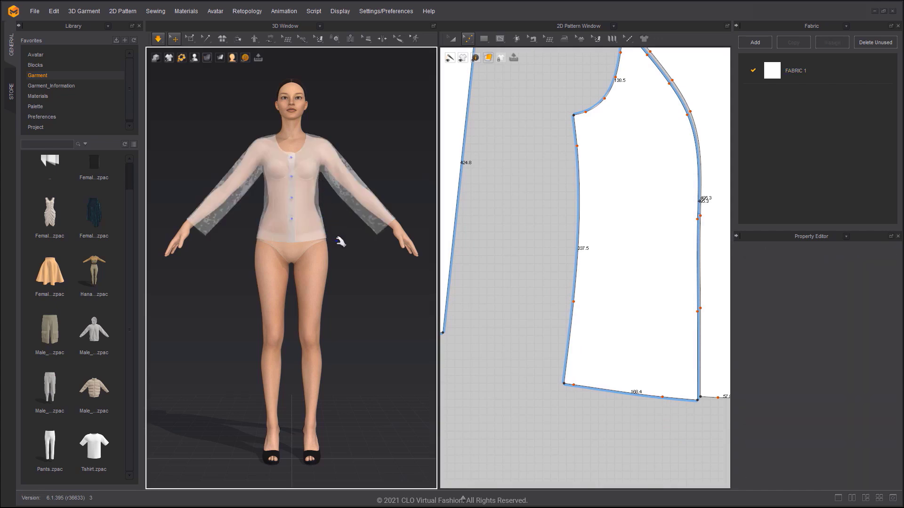
pyautogui.hotkey('alt', '2')
pyautogui.moveTo(339, 239); pyautogui.dragTo(364, 281, button='middle')
pyautogui.scroll(-1, 365, 279)
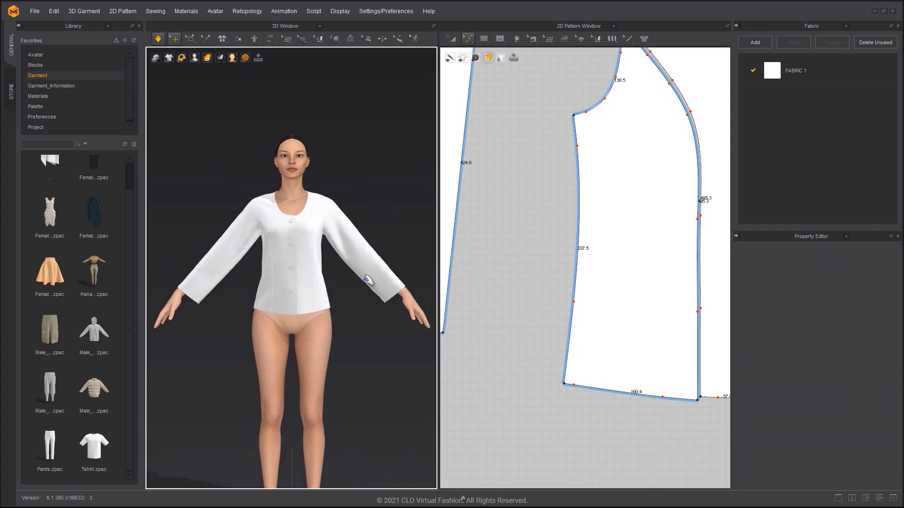
pyautogui.scroll(-2, 368, 280)
# Step: Lengthen the sleeves by lowering the hem edge until the sleeve side seams are about 474 mm, and simulate the garment
pyautogui.scroll(3, 574, 280)
pyautogui.moveTo(527, 273); pyautogui.dragTo(666, 273, button='middle')
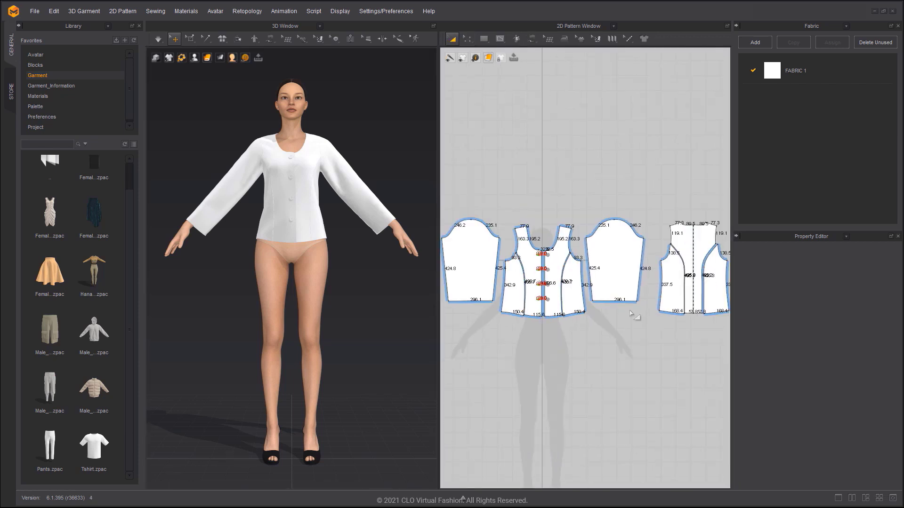
pyautogui.scroll(2, 622, 305)
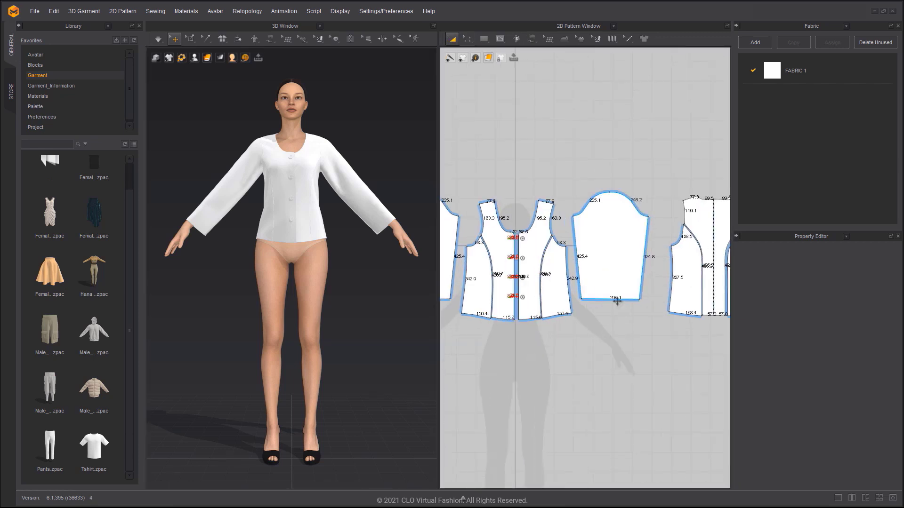
pyautogui.click(614, 300)
pyautogui.press('z')
pyautogui.moveTo(619, 306); pyautogui.dragTo(623, 317)
pyautogui.press('space')
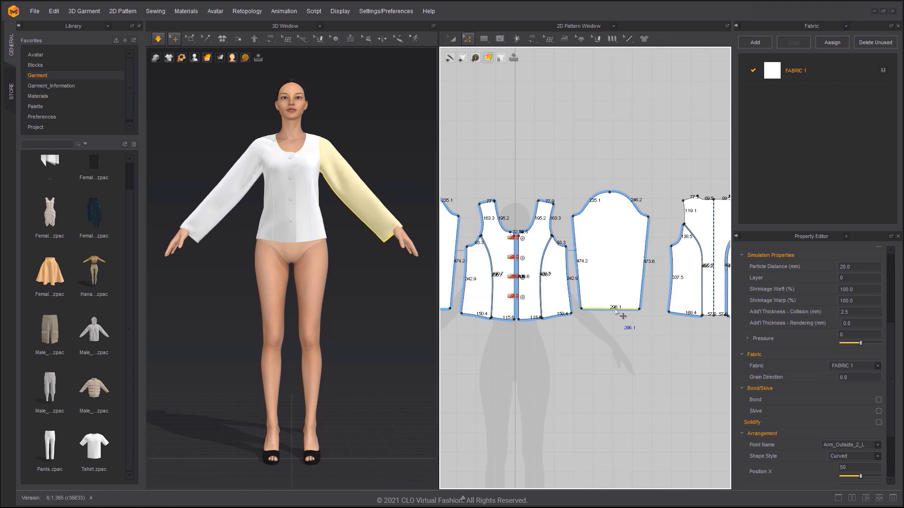
# Step: Offset the sleeve hem as an internal line 30 mm inward, and cut and sew along it to form a separate cuff
pyautogui.rightClick(616, 310)
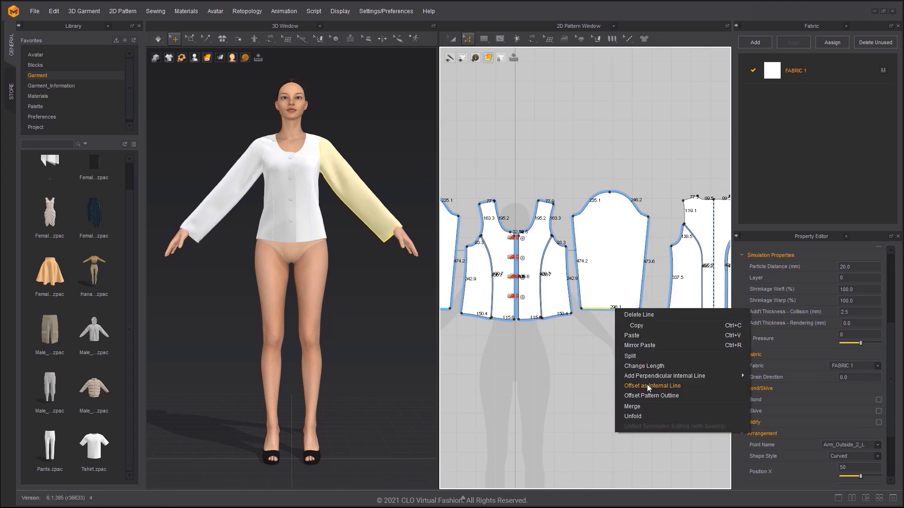
pyautogui.click(647, 384)
pyautogui.write('30')
pyautogui.press('Return')
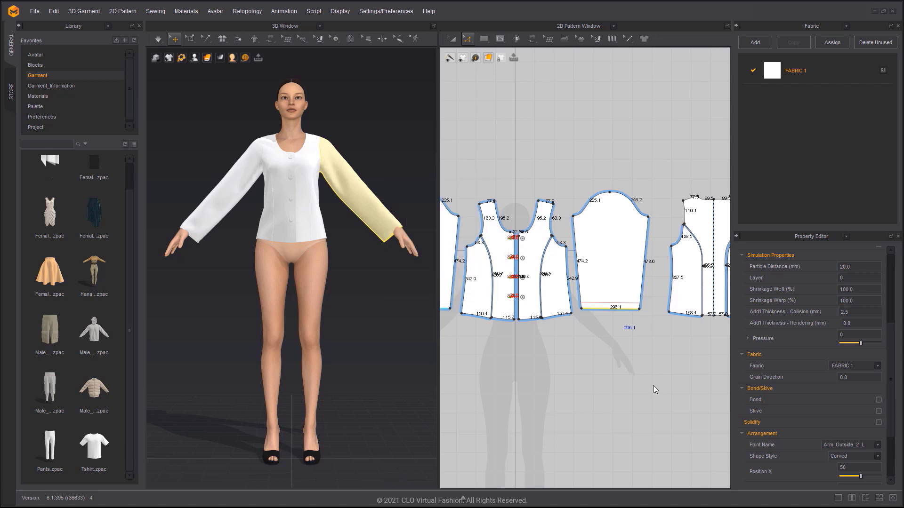
pyautogui.rightClick(591, 304)
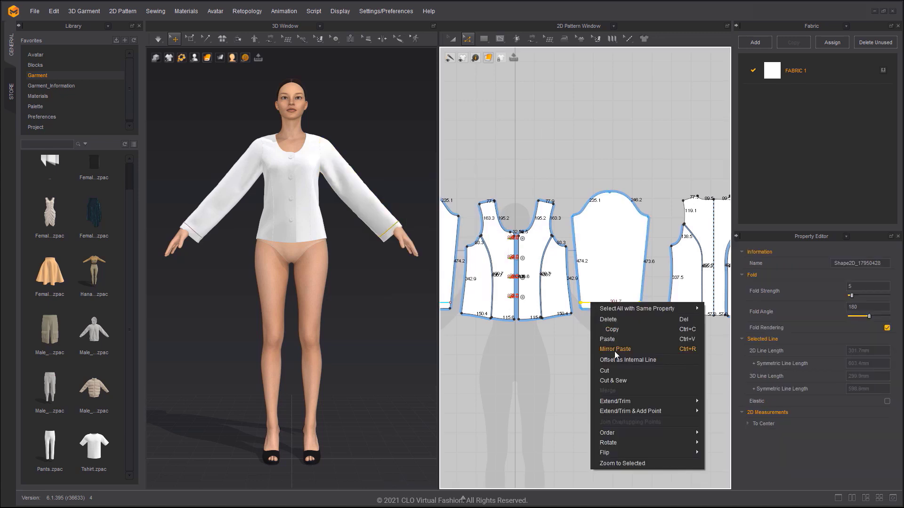
pyautogui.click(619, 384)
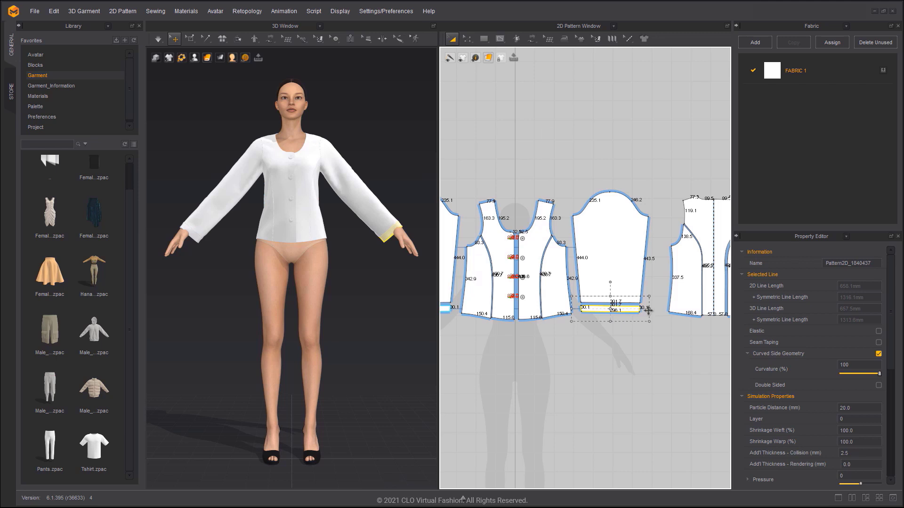
# Step: Narrow the cuff to about 145 mm wide, simulating between adjustments, and centre it beneath the sleeve hem
pyautogui.moveTo(631, 311); pyautogui.dragTo(628, 310)
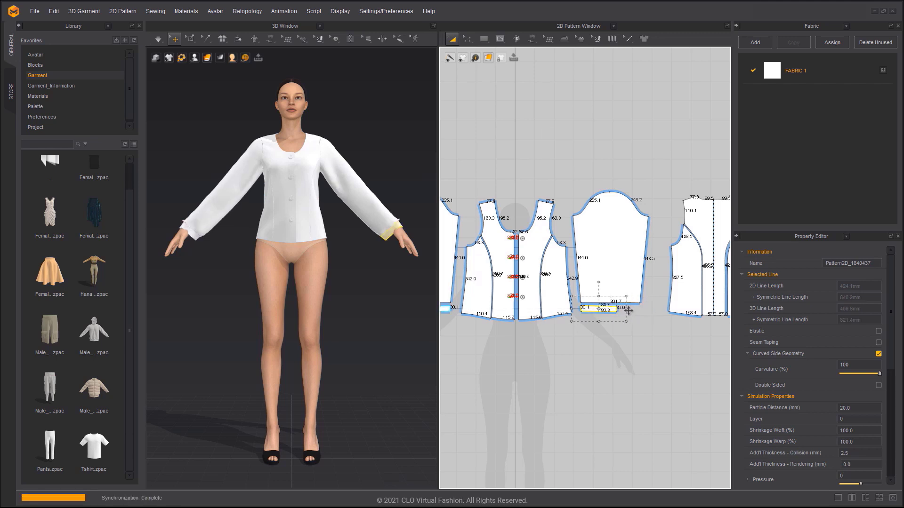
pyautogui.press('space')
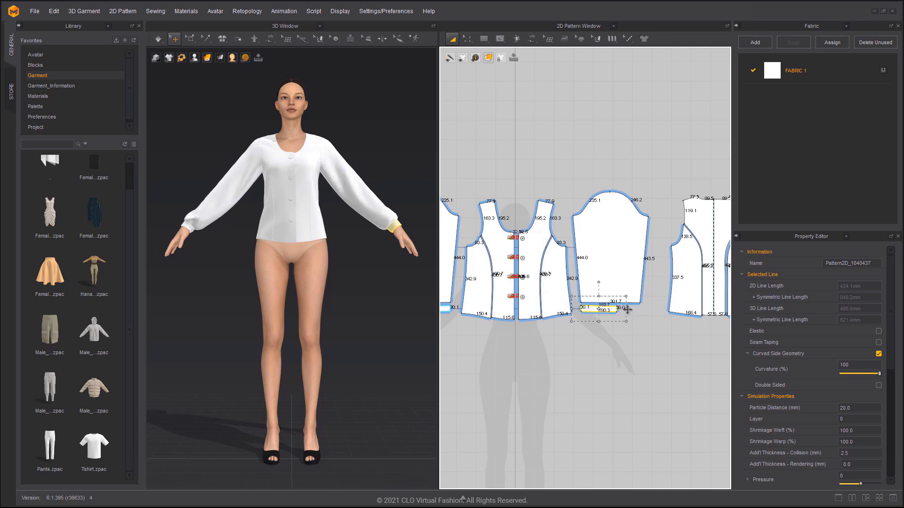
pyautogui.moveTo(628, 310); pyautogui.dragTo(624, 309)
pyautogui.press('space')
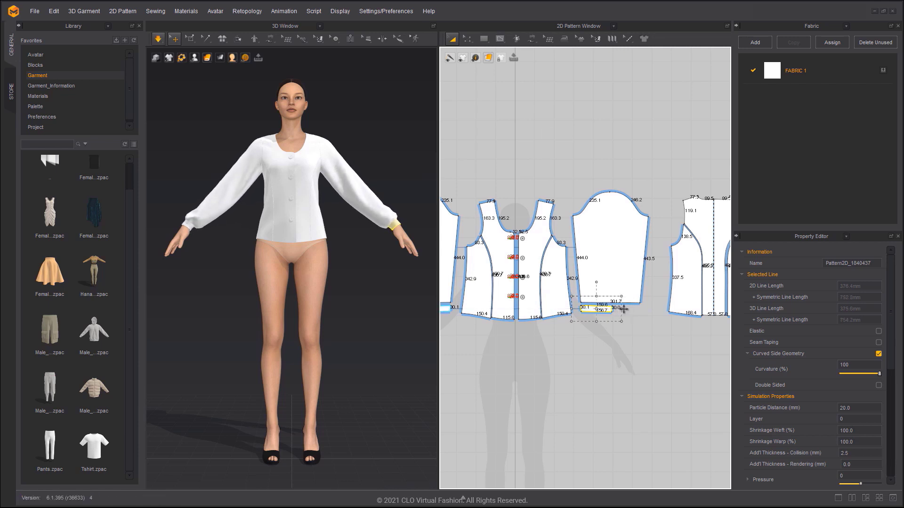
pyautogui.press('space')
pyautogui.moveTo(623, 309); pyautogui.dragTo(615, 310)
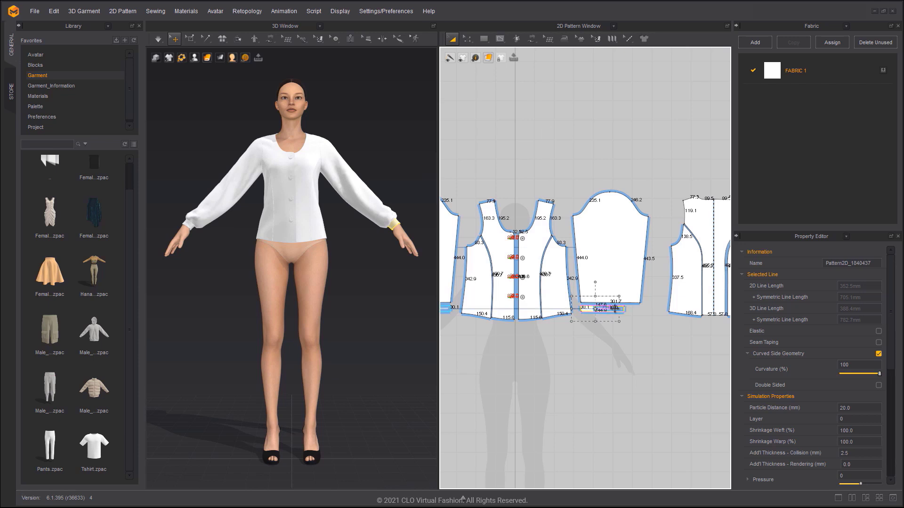
# Step: Widen the sleeve pattern horizontally until its hem is about 373 mm
pyautogui.click(611, 286)
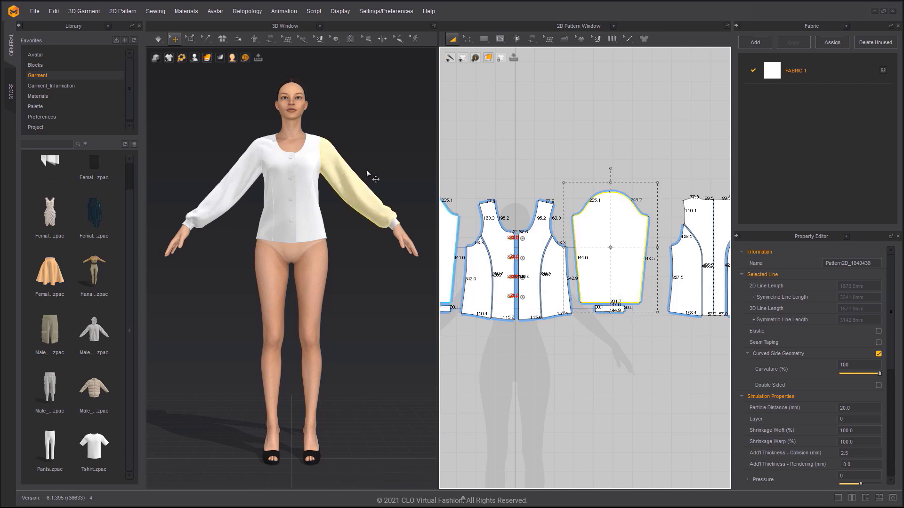
pyautogui.scroll(3, 625, 229)
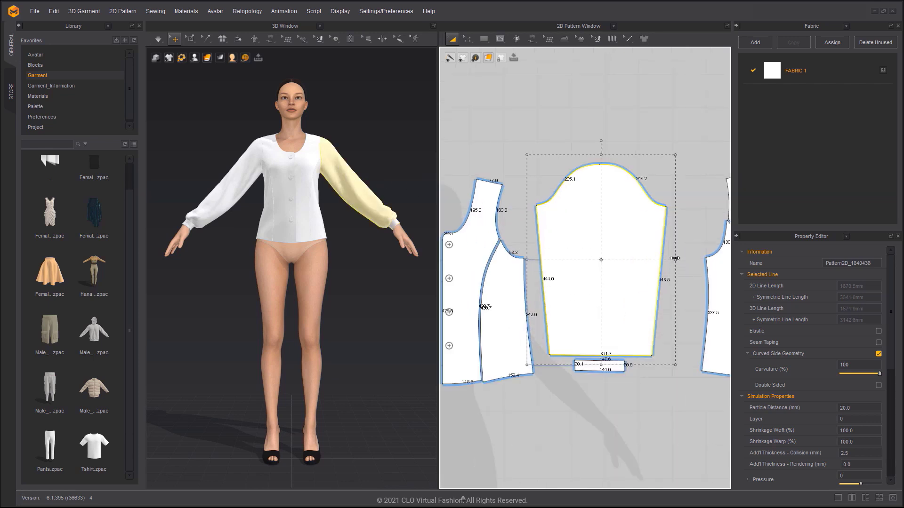
pyautogui.moveTo(674, 258); pyautogui.dragTo(706, 259)
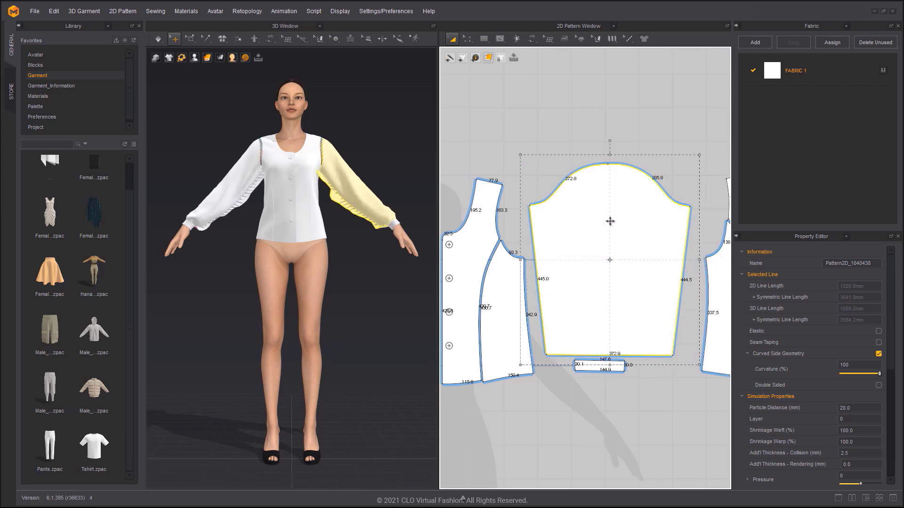
# Step: Slash and spread the sleeve along a centre line from hem to cap, opening both sides by about 107 mm at the cap
pyautogui.click(452, 38)
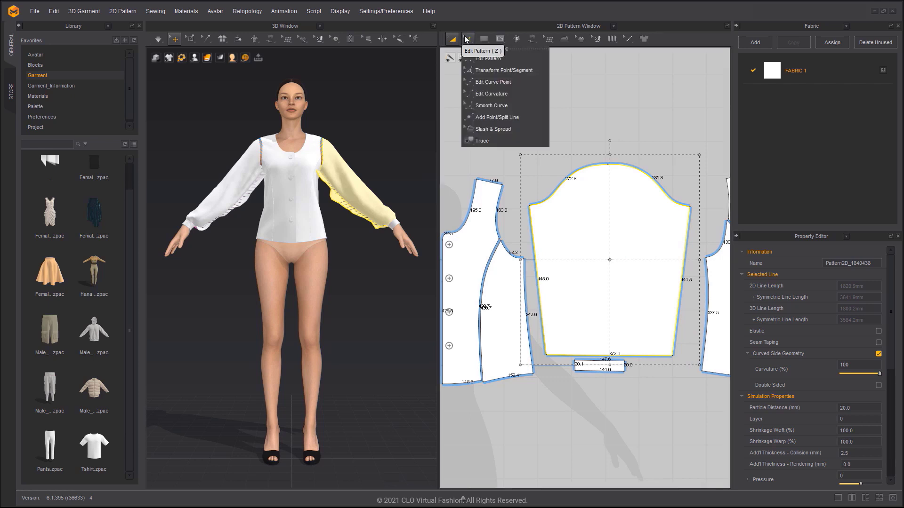
pyautogui.click(495, 129)
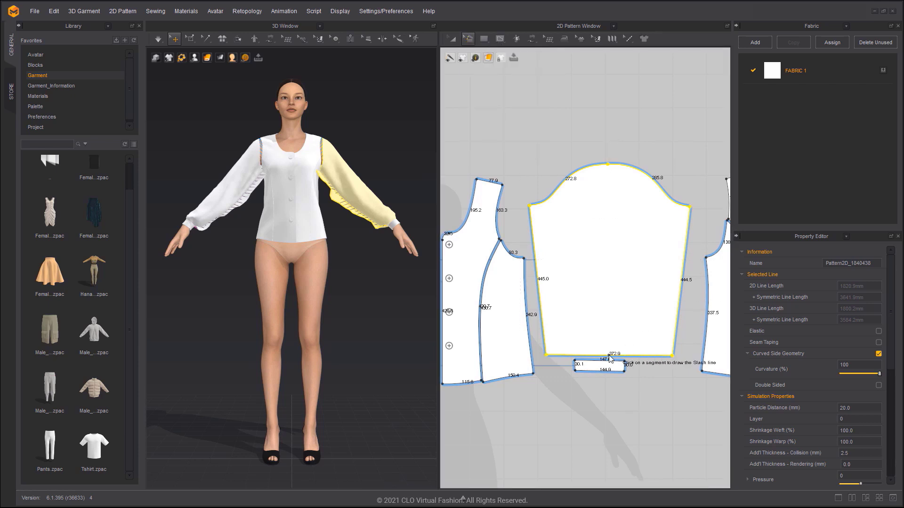
pyautogui.click(608, 165)
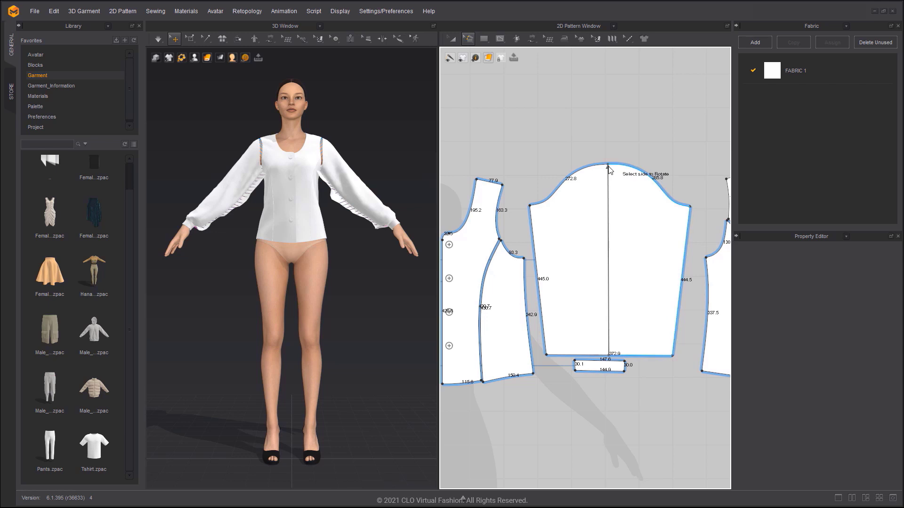
pyautogui.click(608, 165)
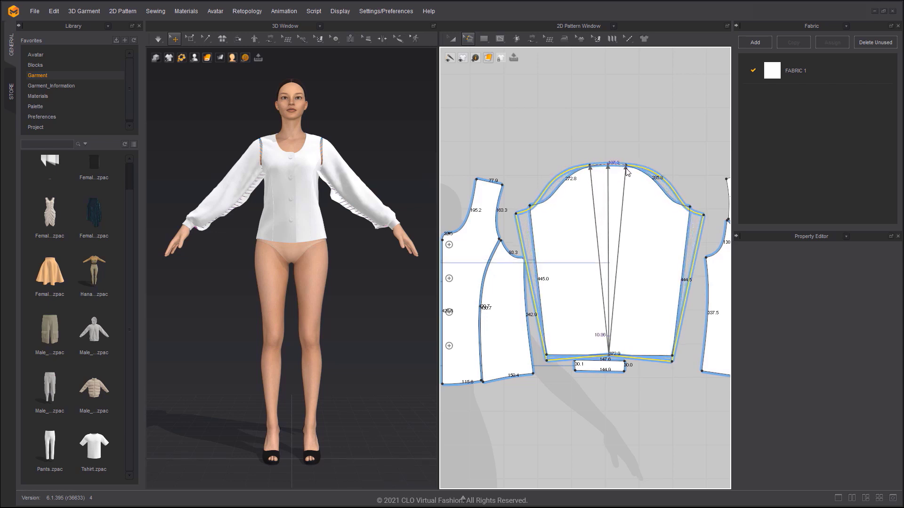
pyautogui.click(608, 155)
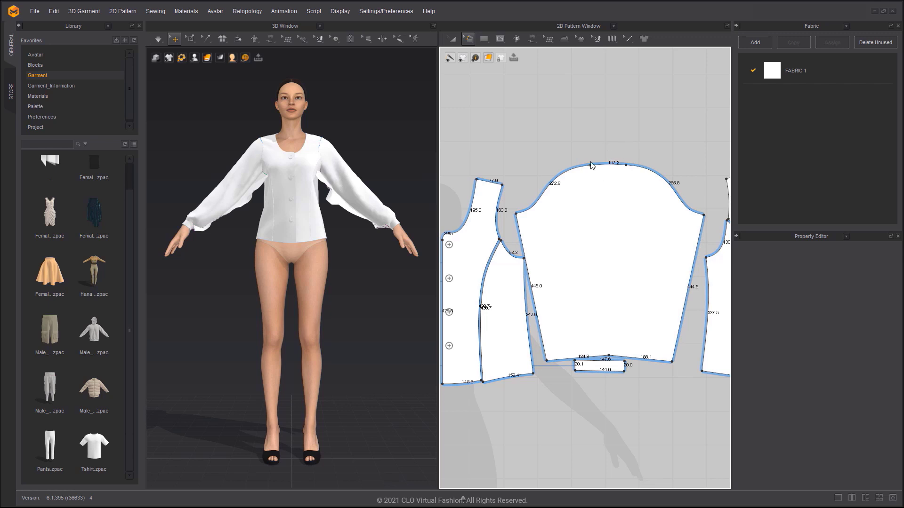
# Step: Smooth the sleeve cap by converting its corner points to curve points and deleting extra ones, and straighten the hem by deleting its middle point
pyautogui.click(626, 169)
pyautogui.rightClick(627, 169)
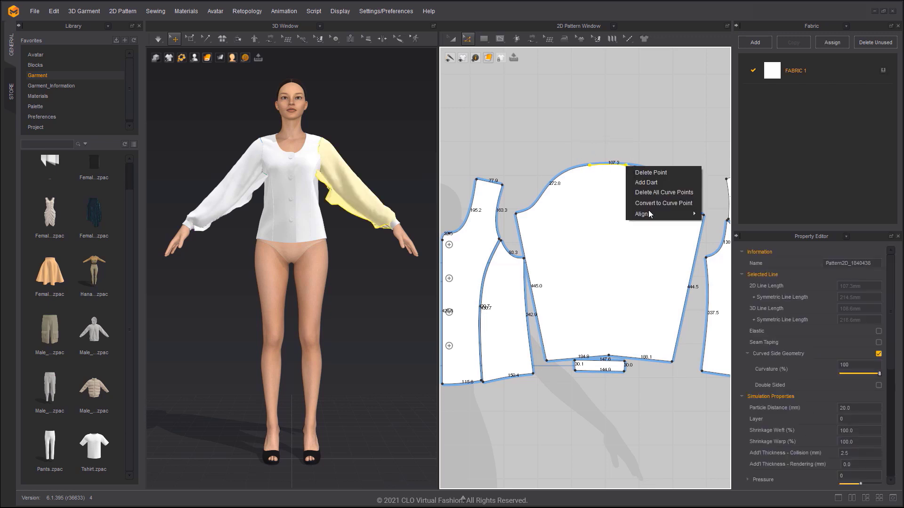
pyautogui.click(648, 204)
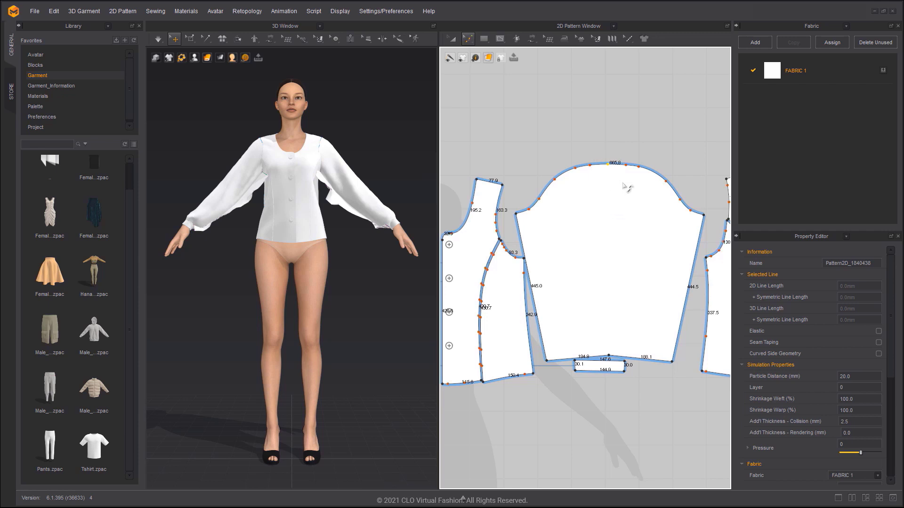
pyautogui.press('Delete')
pyautogui.moveTo(631, 191); pyautogui.dragTo(630, 193)
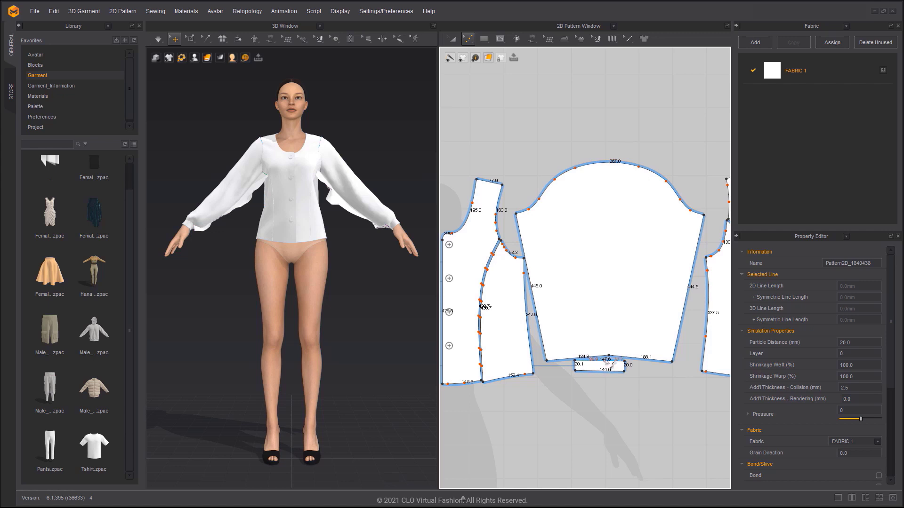
pyautogui.press('Delete')
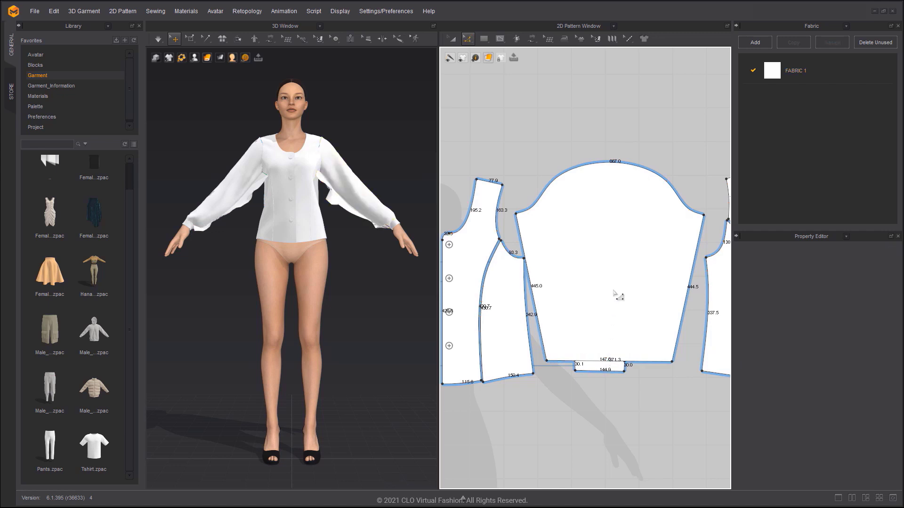
# Step: Move the sleeve up clear of the cuff and delete the existing sewing lines between its cap and the armhole
pyautogui.press('a')
pyautogui.moveTo(613, 280); pyautogui.dragTo(617, 271)
pyautogui.press('b')
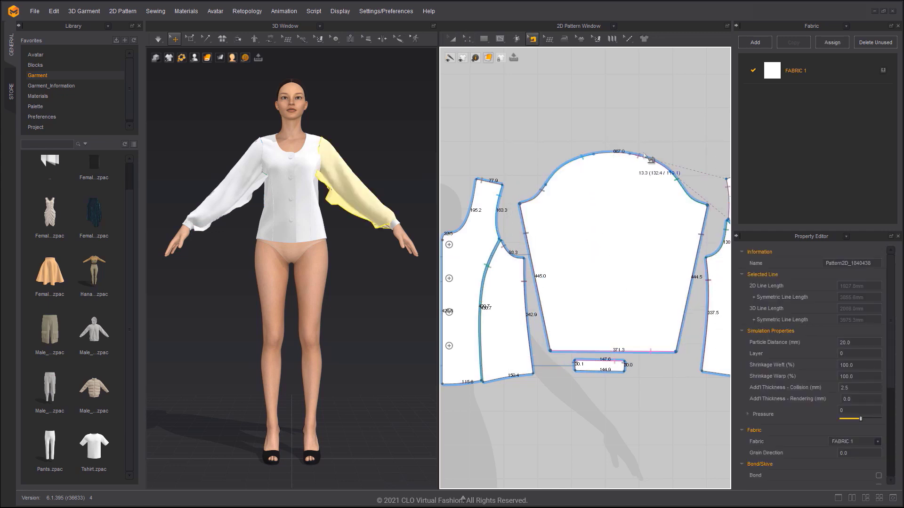
pyautogui.moveTo(510, 143); pyautogui.dragTo(711, 221)
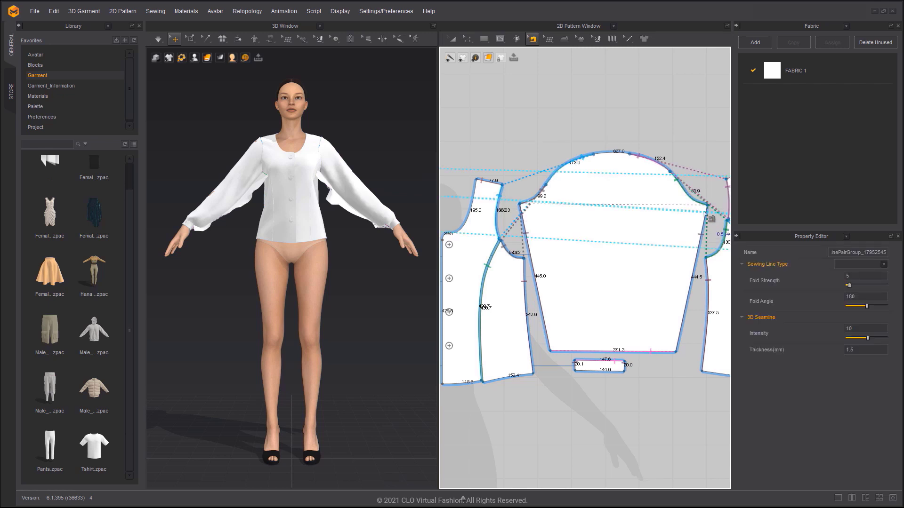
pyautogui.press('Delete')
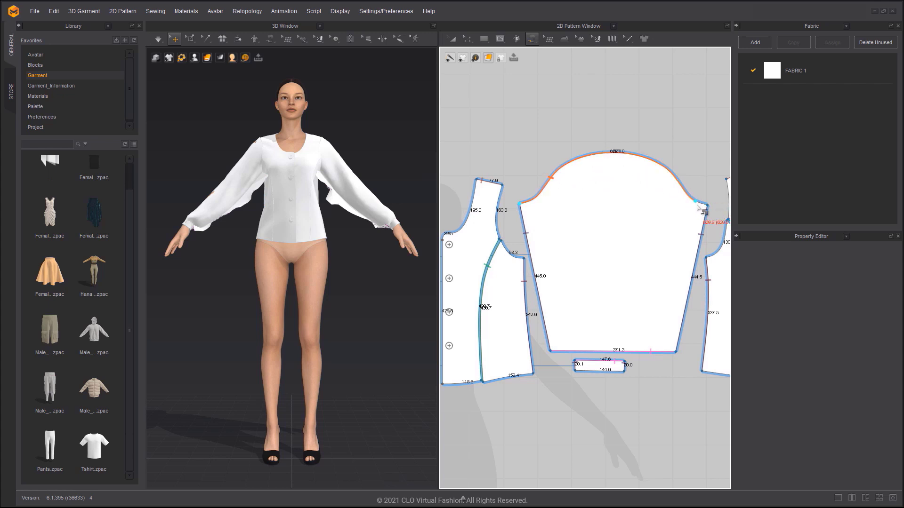
# Step: Sew the sleeve cap to the front and back armhole edges in order, from the front underarm over the shoulder to the back underarm
pyautogui.moveTo(344, 206); pyautogui.dragTo(308, 204, button='right')
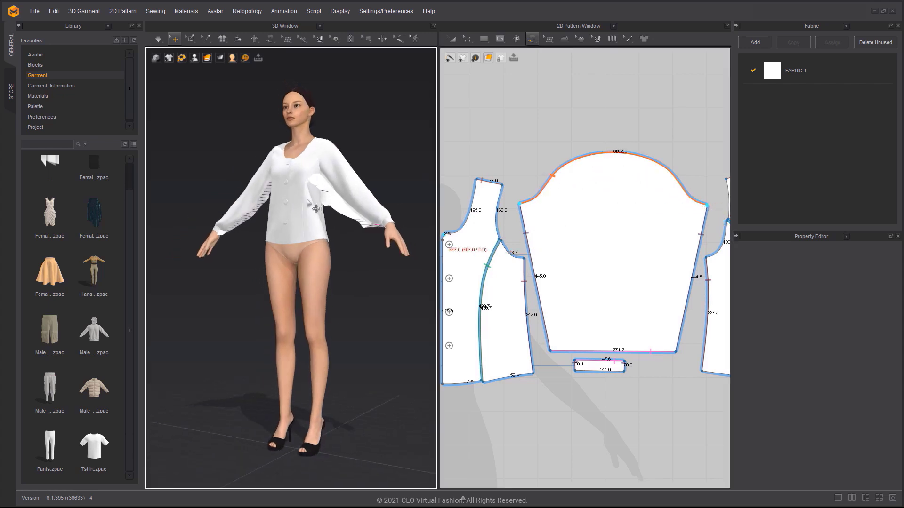
pyautogui.click(523, 259)
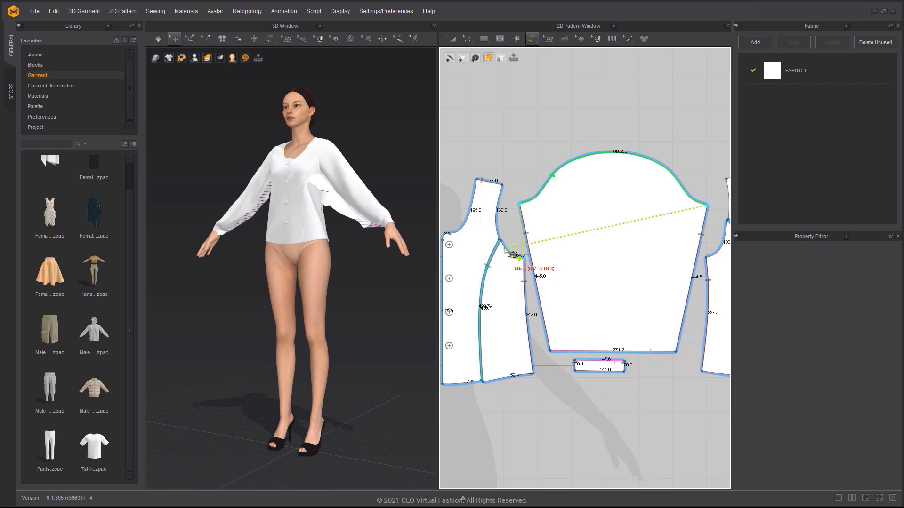
pyautogui.click(501, 186)
pyautogui.moveTo(599, 209); pyautogui.dragTo(544, 221, button='middle')
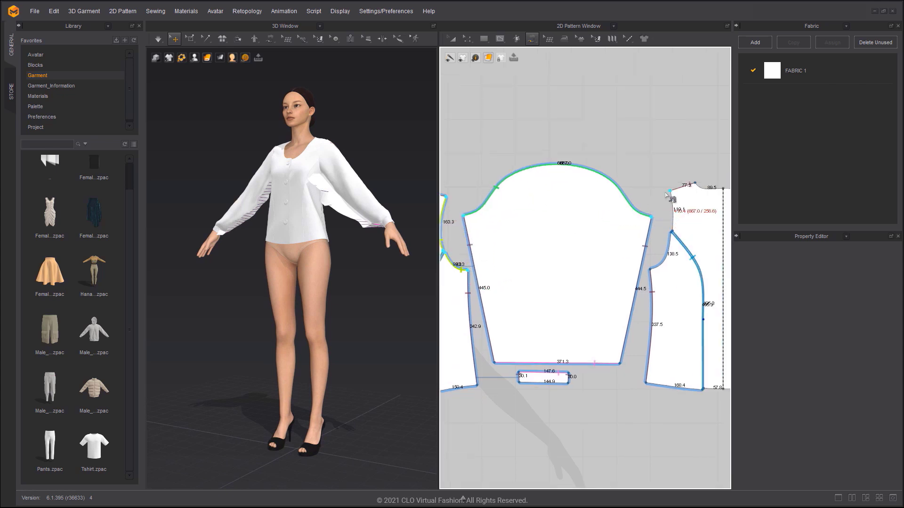
pyautogui.click(668, 191)
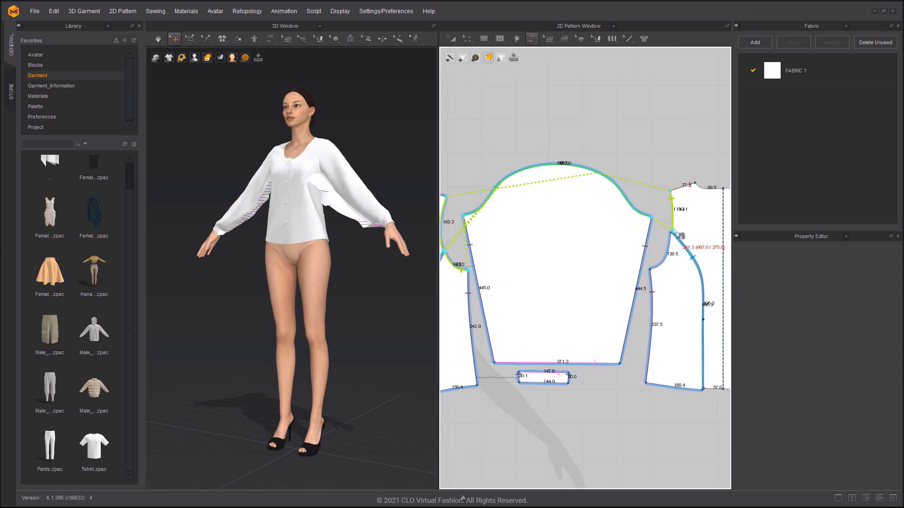
pyautogui.click(654, 269)
pyautogui.moveTo(318, 227); pyautogui.dragTo(357, 232, button='right')
# Step: Move the sleeve pattern straight up until it sits clear above the bodice pieces
pyautogui.press('a')
pyautogui.scroll(-5, 579, 394)
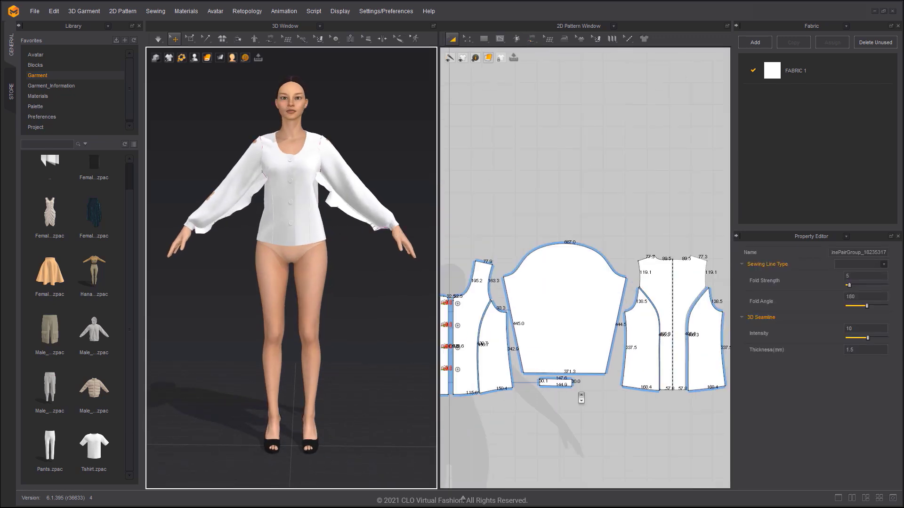
pyautogui.click(476, 297)
pyautogui.moveTo(477, 297); pyautogui.dragTo(476, 203)
pyautogui.click(465, 278)
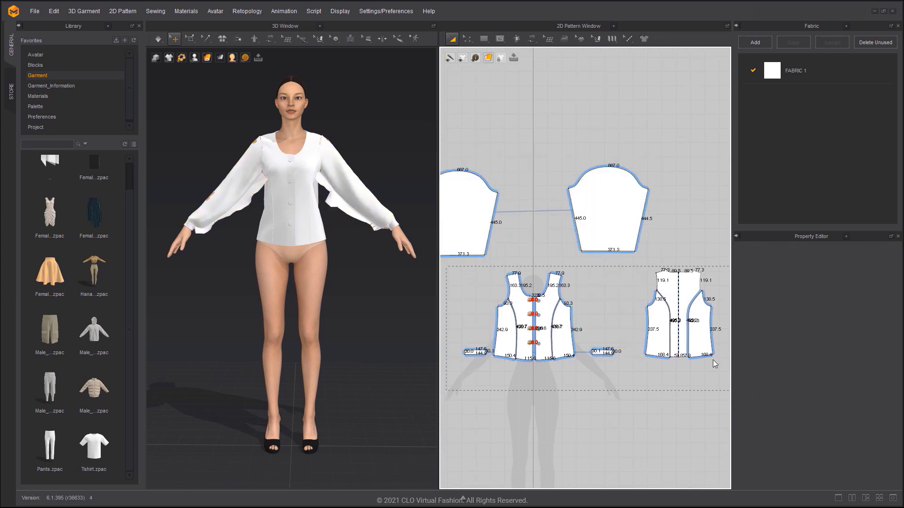
# Step: Freeze the front and back bodice pieces together with both cuffs
pyautogui.moveTo(715, 364); pyautogui.dragTo(714, 364)
pyautogui.rightClick(298, 188)
pyautogui.click(341, 76)
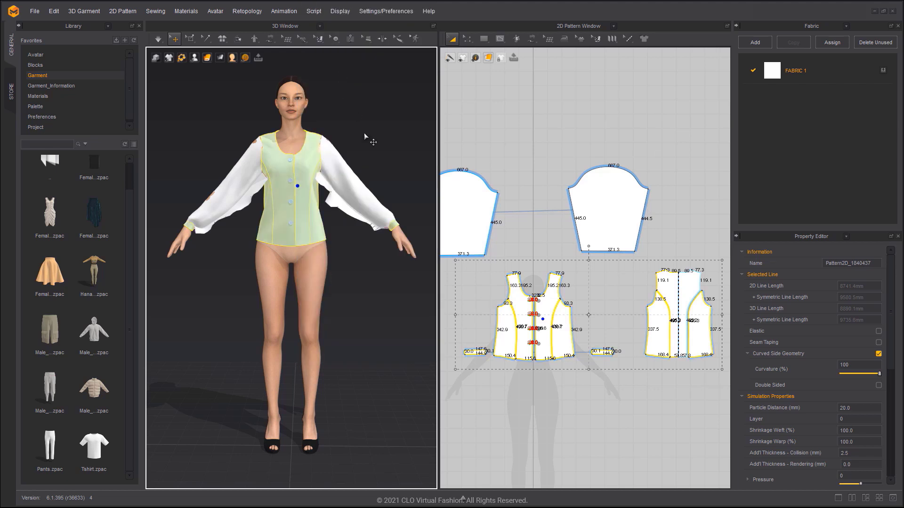
# Step: Simulate the garment and pull the sleeve in the 3D view so it drapes into place on the arm
pyautogui.click(363, 134)
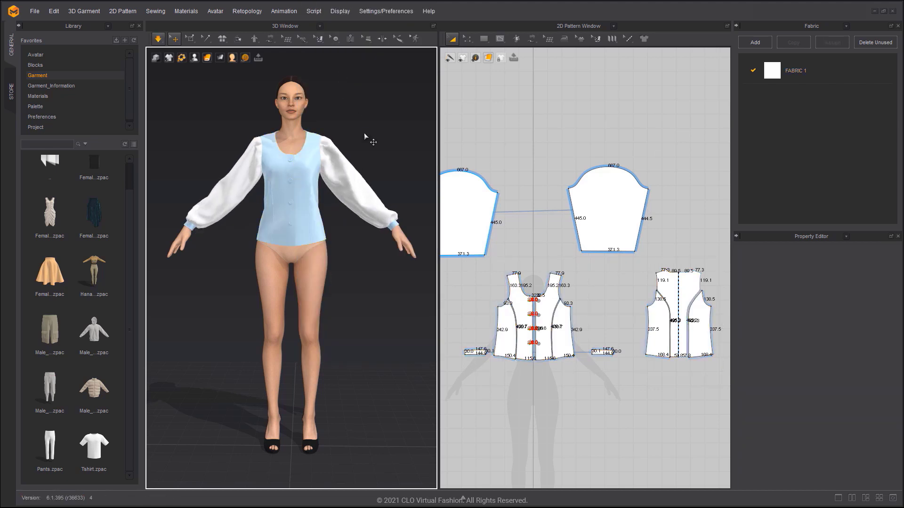
pyautogui.click(361, 174)
pyautogui.moveTo(364, 176); pyautogui.dragTo(374, 190, button='middle')
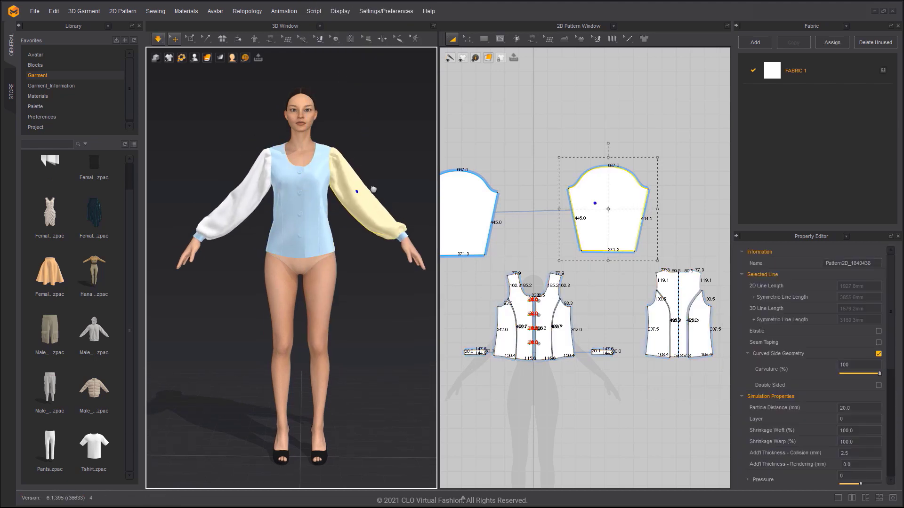
pyautogui.click(371, 182)
pyautogui.scroll(3, 390, 215)
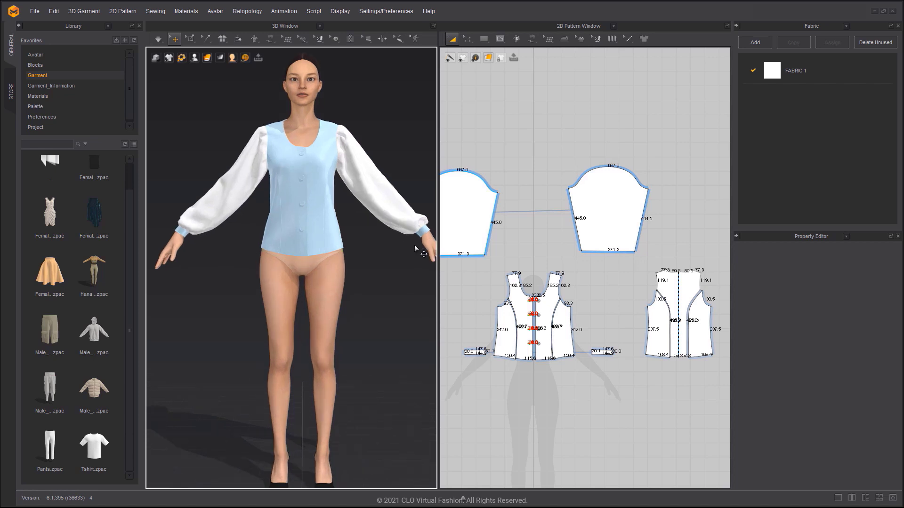
pyautogui.scroll(3, 572, 309)
# Step: Turn on Elastic at a ratio of 100 for the front and back armhole lines
pyautogui.press('z')
pyautogui.click(559, 294)
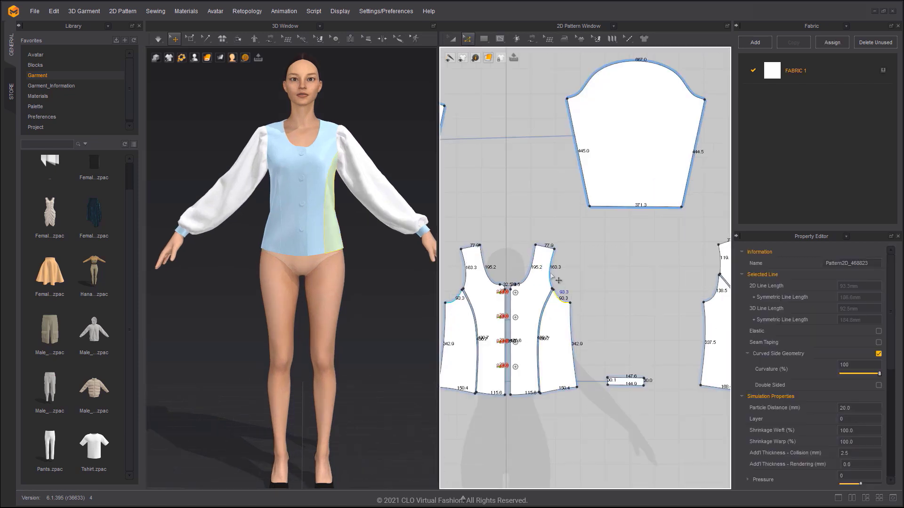
pyautogui.keyDown('shift'); pyautogui.click(551, 270); pyautogui.keyUp('shift')
pyautogui.moveTo(601, 270); pyautogui.dragTo(546, 254, button='middle')
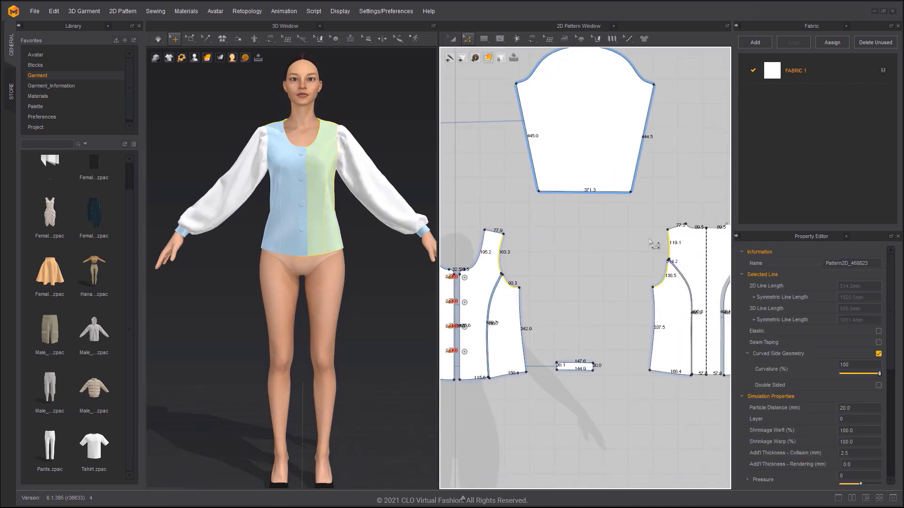
pyautogui.keyDown('shift'); pyautogui.click(669, 246); pyautogui.keyUp('shift')
pyautogui.click(878, 331)
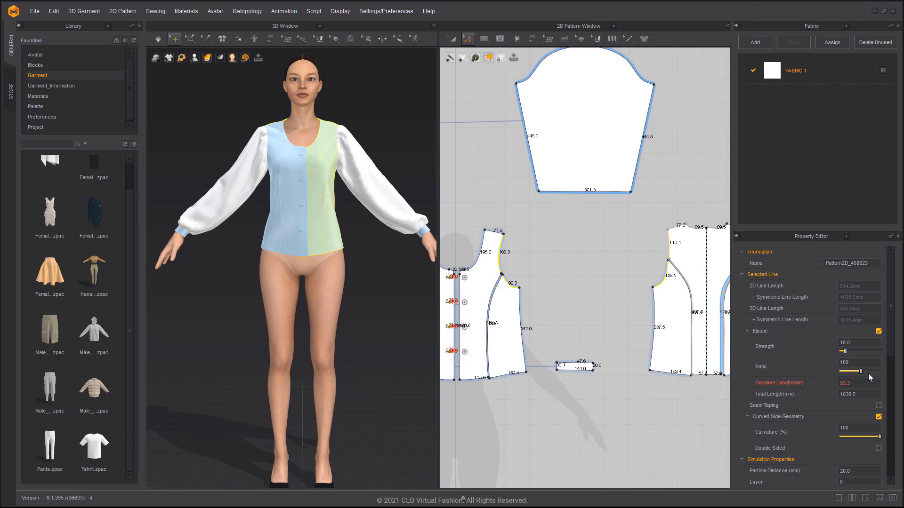
pyautogui.click(371, 265)
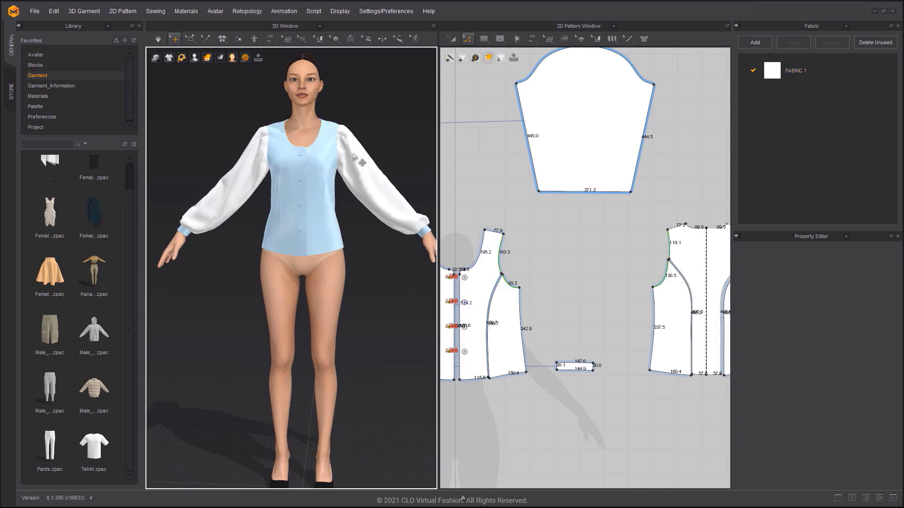
# Step: Bond both cuffs with the Fusible (Common) preset
pyautogui.click(431, 248)
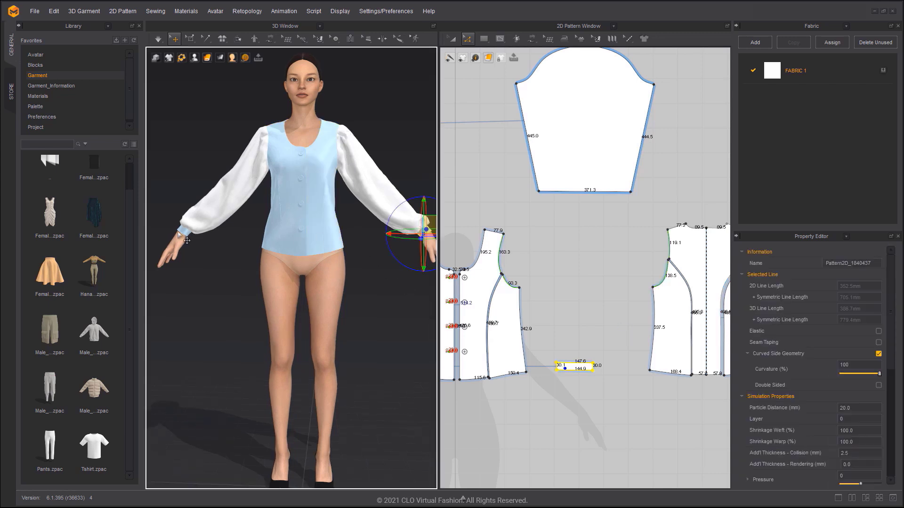
pyautogui.scroll(-2, 848, 382)
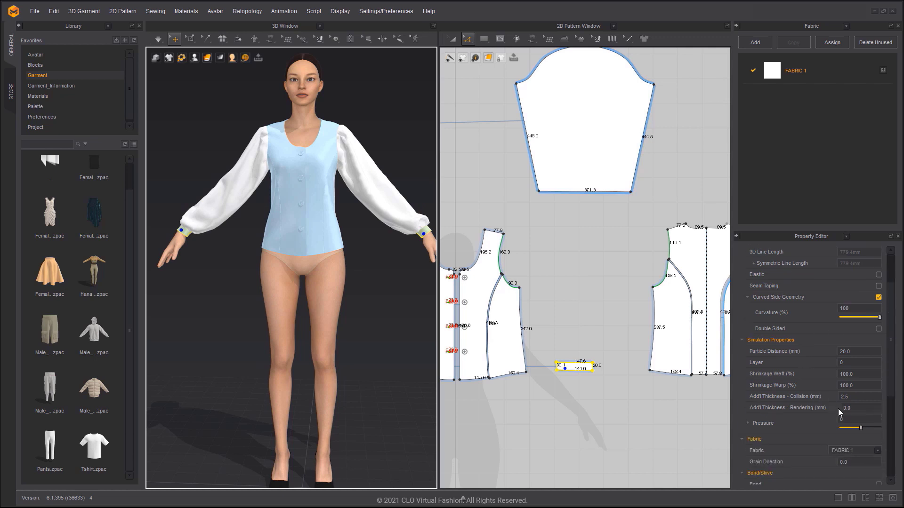
pyautogui.scroll(-2, 831, 395)
pyautogui.click(878, 428)
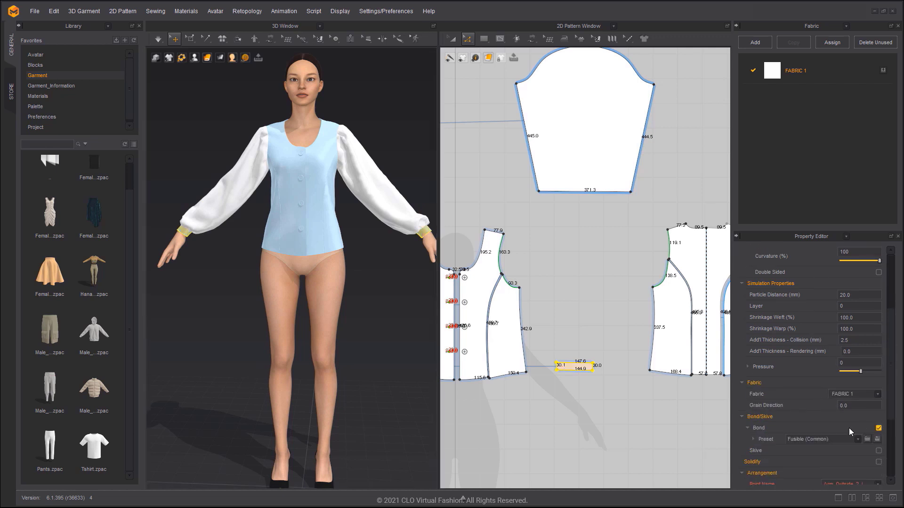
# Step: Unfreeze all patterns and simulate the whole top
pyautogui.hotkey('ctrl', 'a')
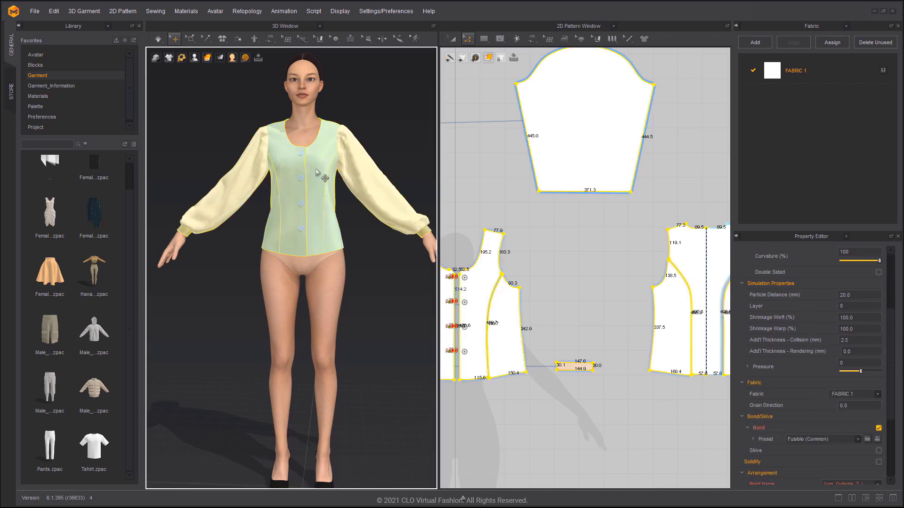
pyautogui.rightClick(320, 177)
pyautogui.click(345, 47)
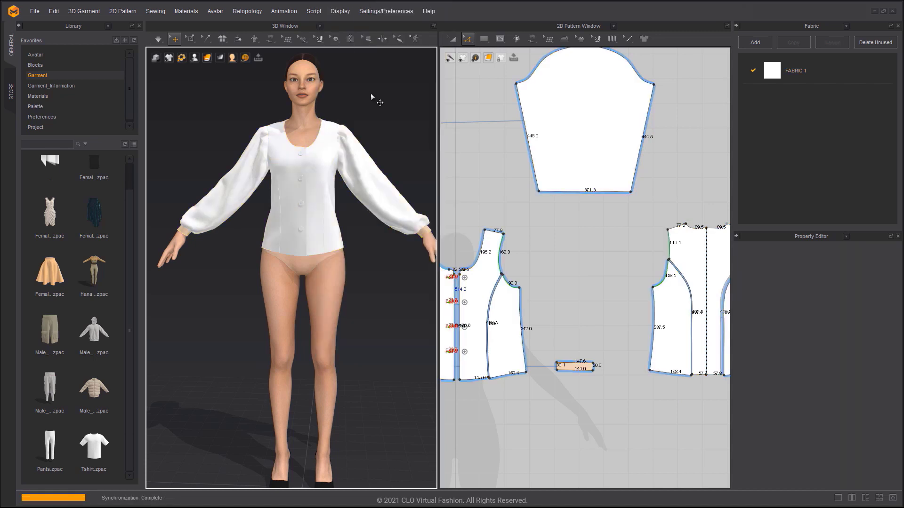
pyautogui.click(334, 149)
pyautogui.press('space')
pyautogui.click(349, 213)
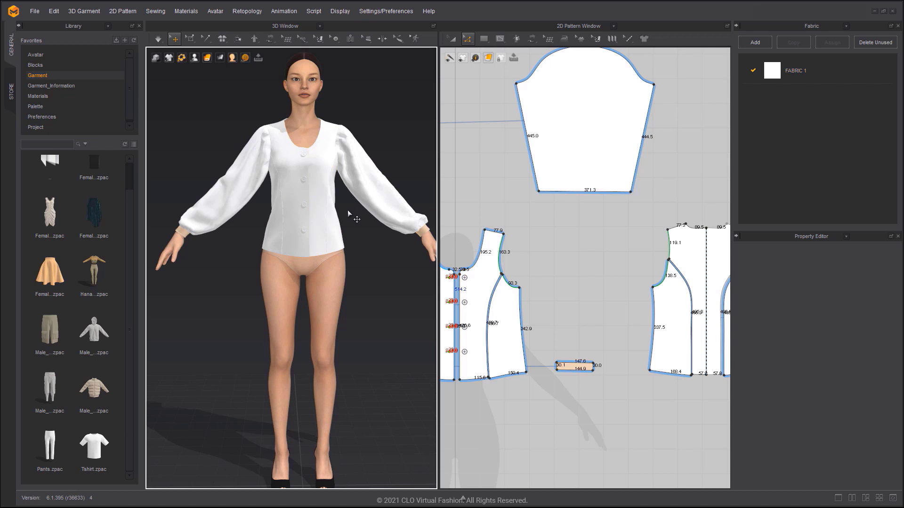
# Step: Show the materials library's fabrics as a list, apply Silk_Crepede_Chine to the garment's fabric and simulate the top
pyautogui.moveTo(378, 218); pyautogui.dragTo(379, 245, button='middle')
pyautogui.scroll(5, 584, 283)
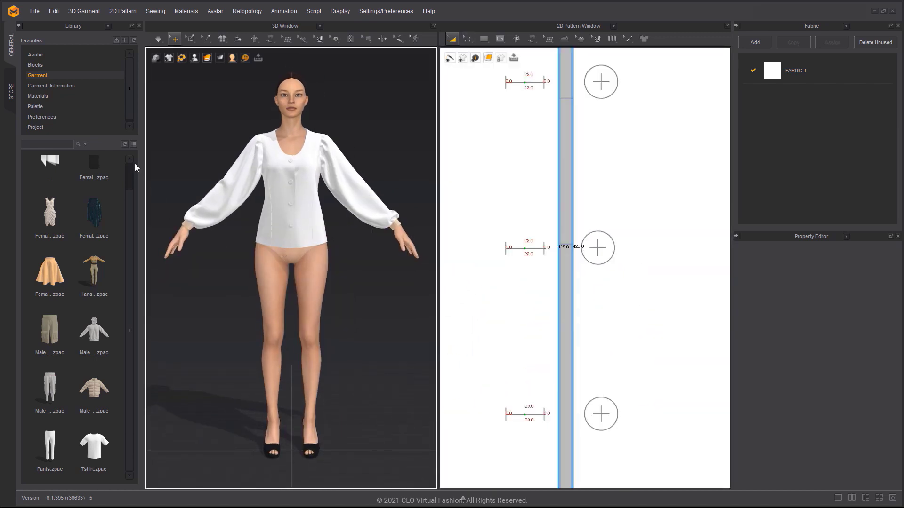
pyautogui.click(71, 97)
pyautogui.doubleClick(95, 183)
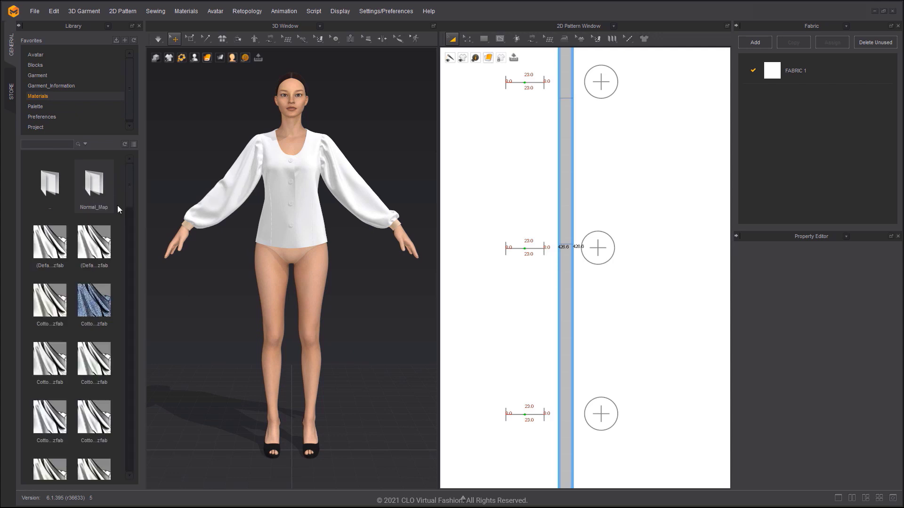
pyautogui.scroll(-1, 120, 163)
pyautogui.click(133, 144)
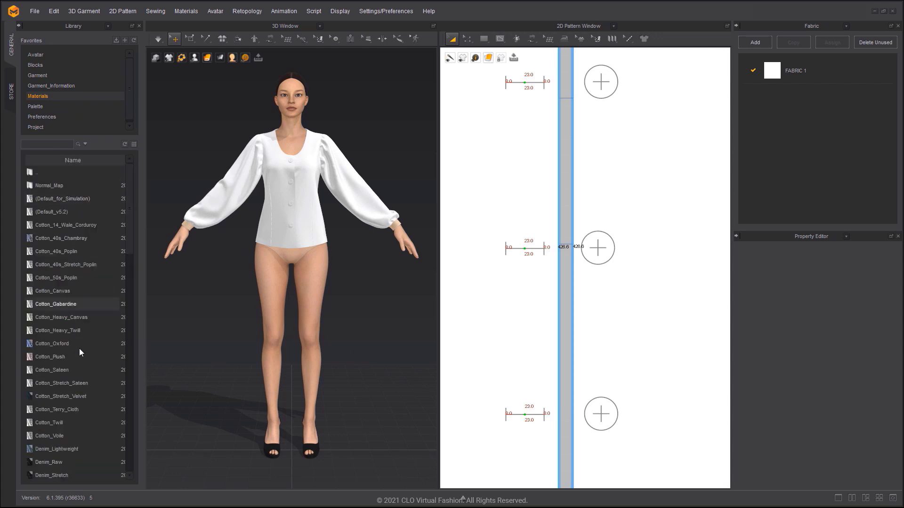
pyautogui.scroll(-15, 79, 352)
pyautogui.scroll(-3, 74, 370)
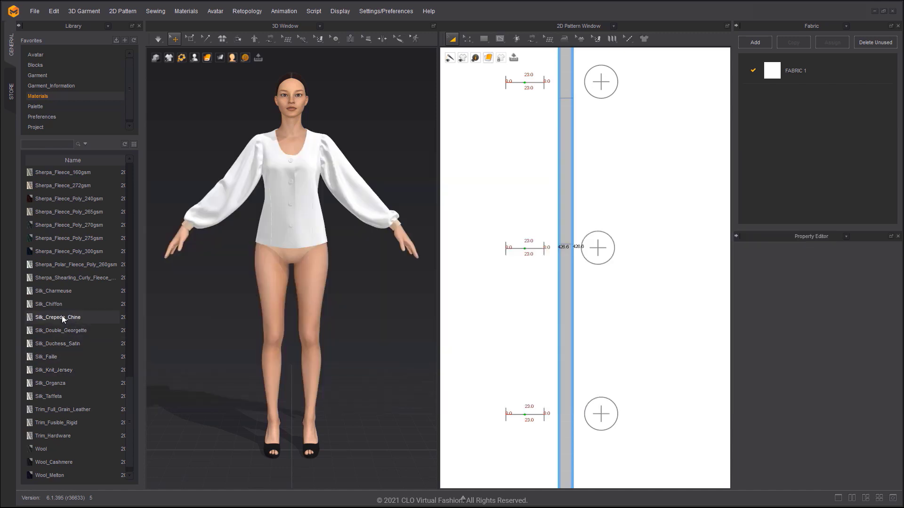
pyautogui.moveTo(33, 318); pyautogui.dragTo(115, 294)
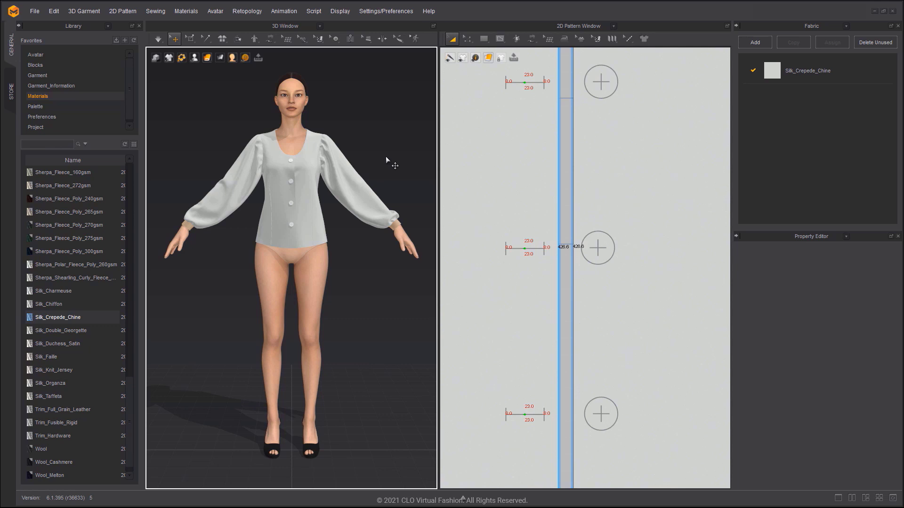
pyautogui.press('space')
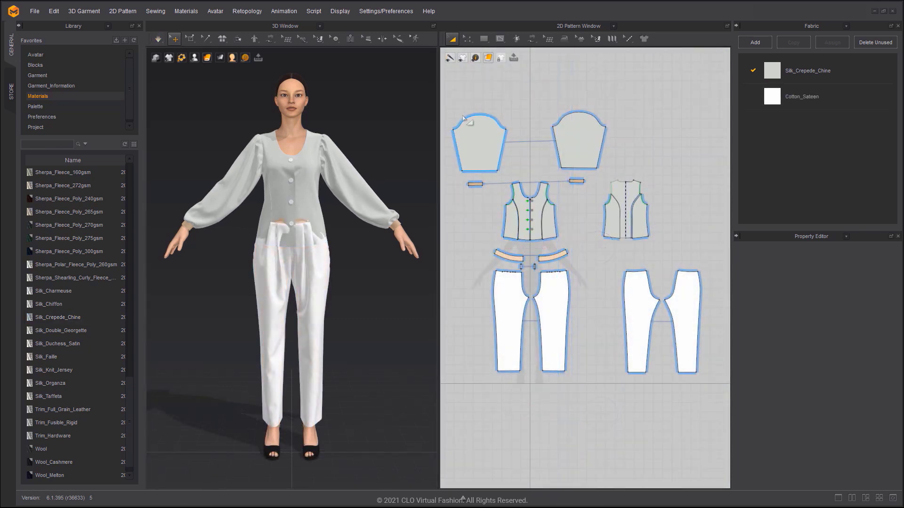
# Step: Hide the top's patterns in 3D to inspect the trousers alone, and show the top again
pyautogui.moveTo(464, 118); pyautogui.dragTo(687, 249)
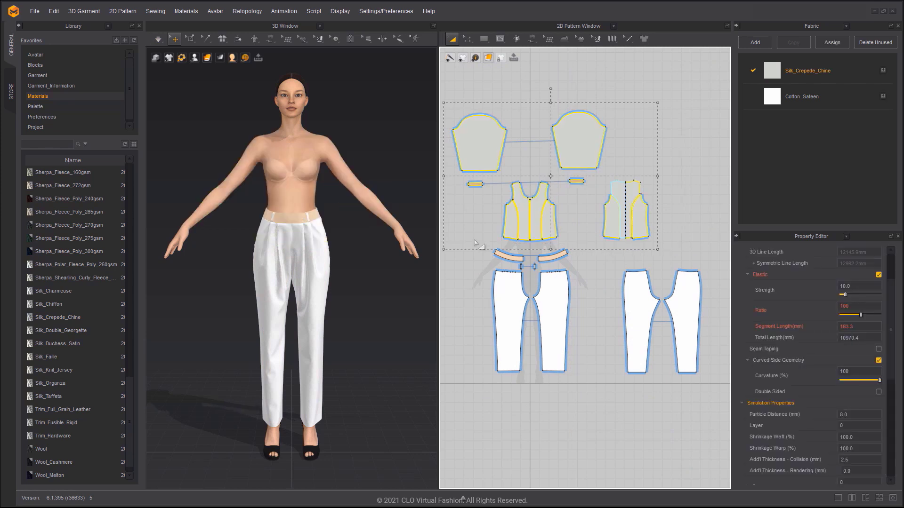
pyautogui.hotkey('shift', 'q')
pyautogui.click(499, 179)
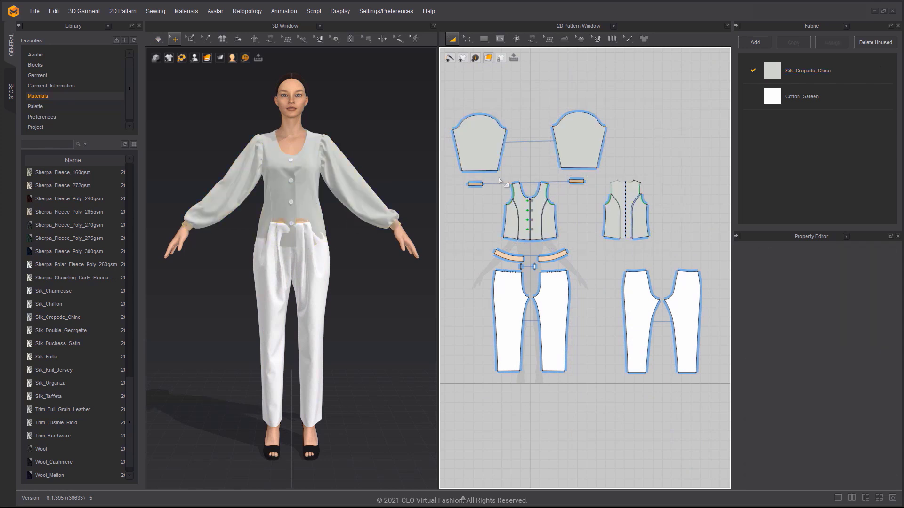
# Step: Set Shrinkage Weft to 85% for the front and back bodice pieces
pyautogui.keyDown('shift'); pyautogui.click(597, 175); pyautogui.keyUp('shift')
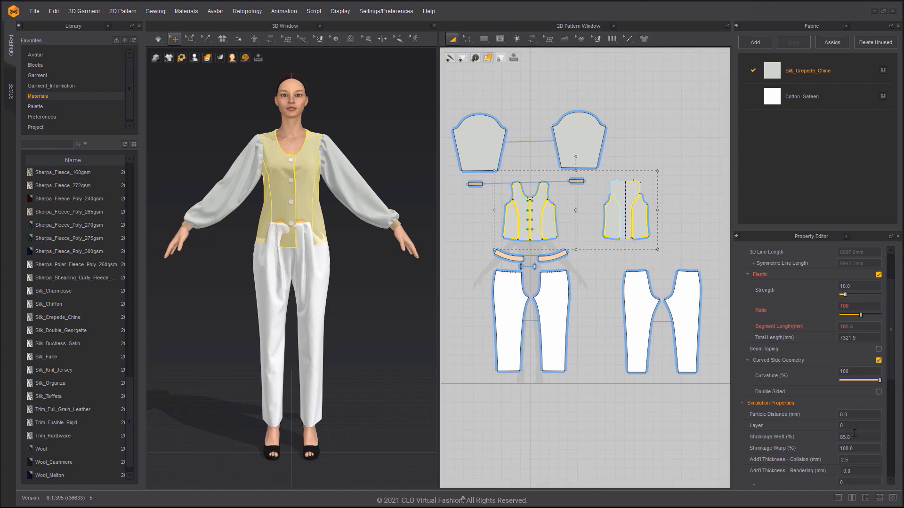
pyautogui.click(601, 297)
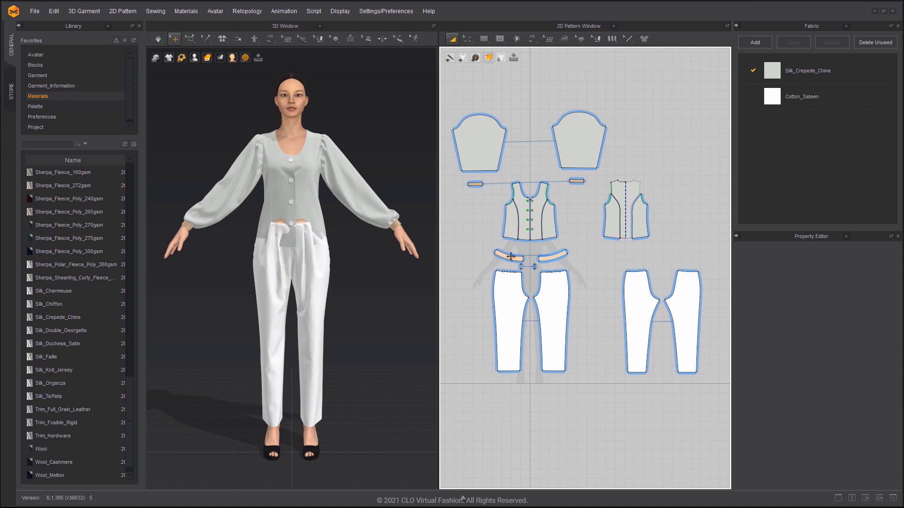
# Step: Hide all trouser and waistband patterns in the 3D view and simulate the top on its own
pyautogui.moveTo(724, 392); pyautogui.dragTo(723, 392)
pyautogui.rightClick(315, 269)
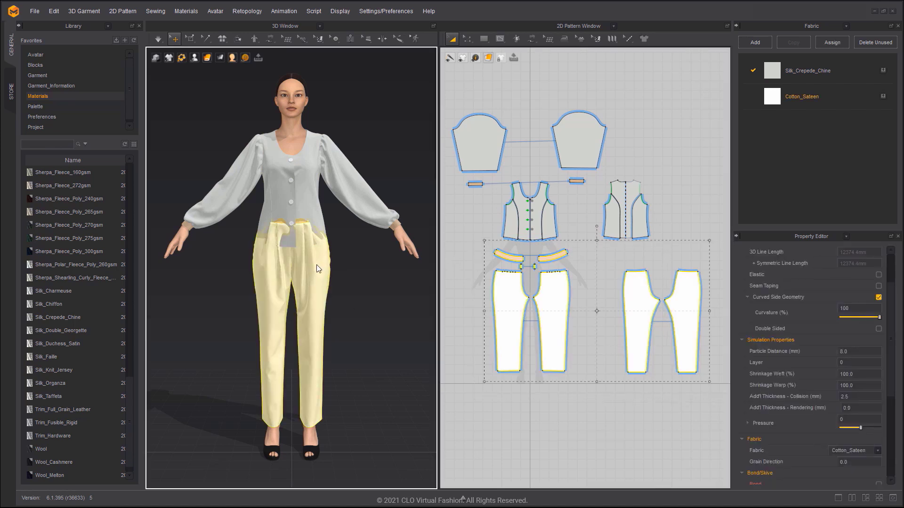
pyautogui.click(354, 59)
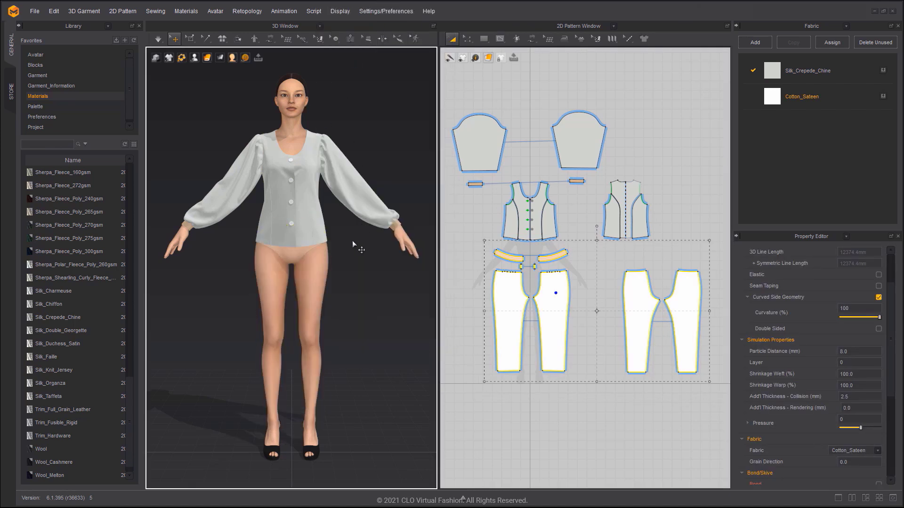
pyautogui.press('space')
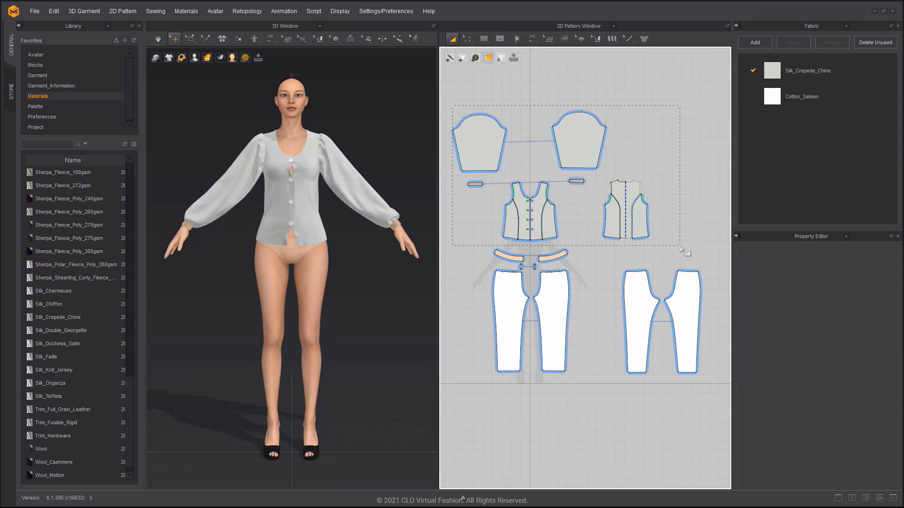
# Step: Freeze all of the top's patterns, including sleeves and cuffs
pyautogui.moveTo(680, 247); pyautogui.dragTo(680, 247)
pyautogui.rightClick(290, 188)
pyautogui.click(323, 69)
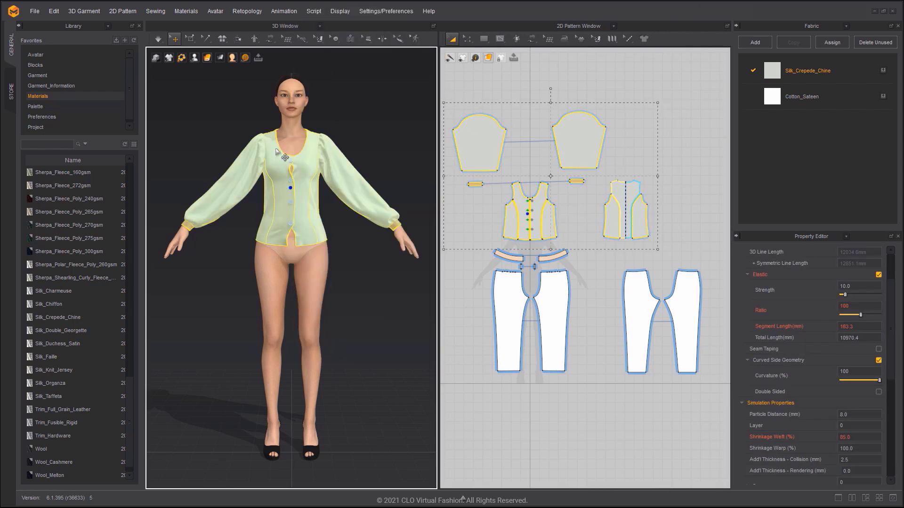
# Step: Select all trouser and waistband patterns and bring them back as active garment pieces on the avatar
pyautogui.click(473, 256)
pyautogui.moveTo(720, 399); pyautogui.dragTo(722, 401)
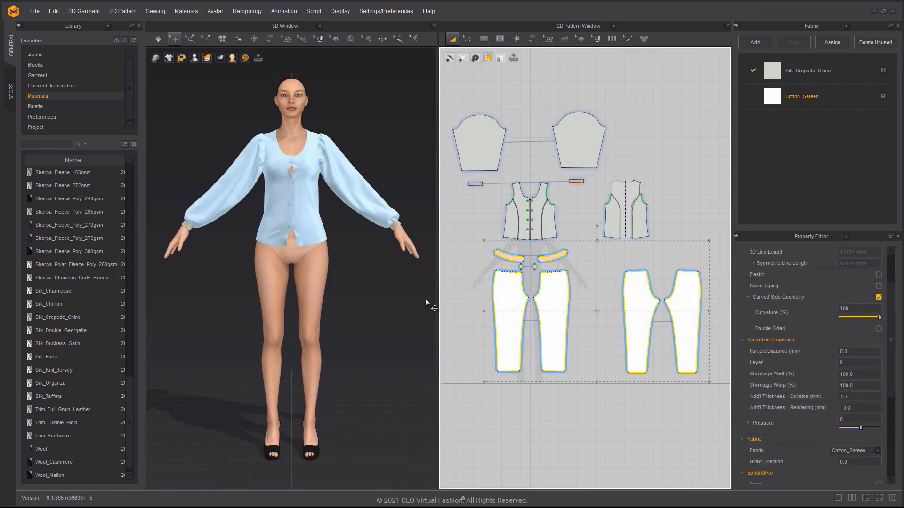
pyautogui.rightClick(314, 260)
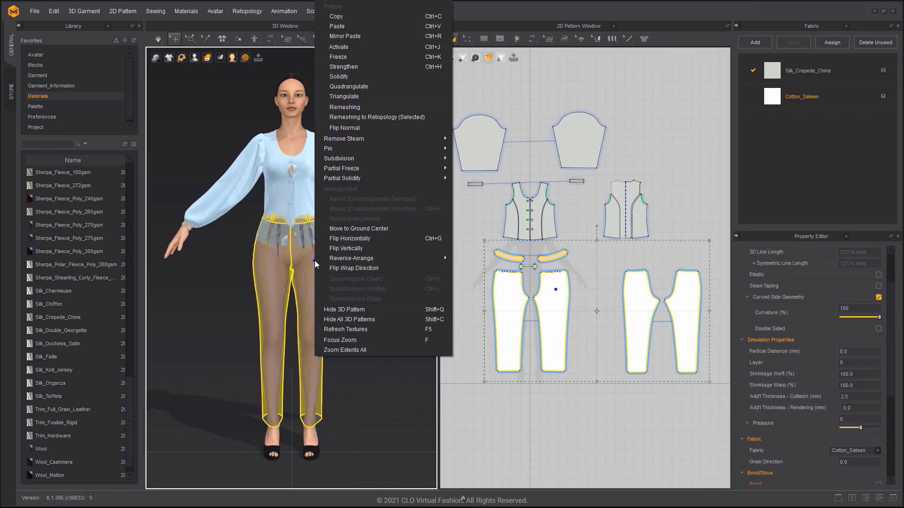
pyautogui.click(356, 57)
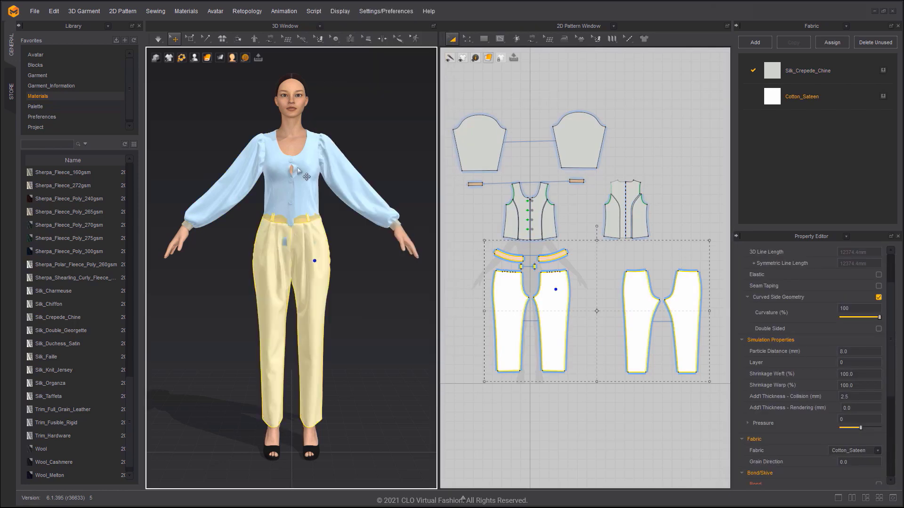
# Step: Set Layer to 1 for the trouser and waistband patterns and simulate so the top tucks inside, checking the waist
pyautogui.doubleClick(849, 363)
pyautogui.press('Return')
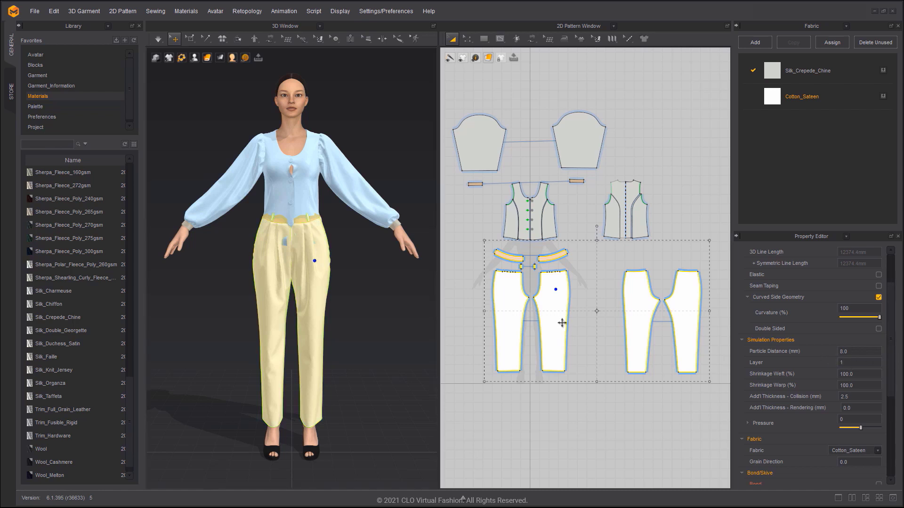
pyautogui.click(409, 293)
pyautogui.moveTo(371, 286); pyautogui.dragTo(413, 292, button='right')
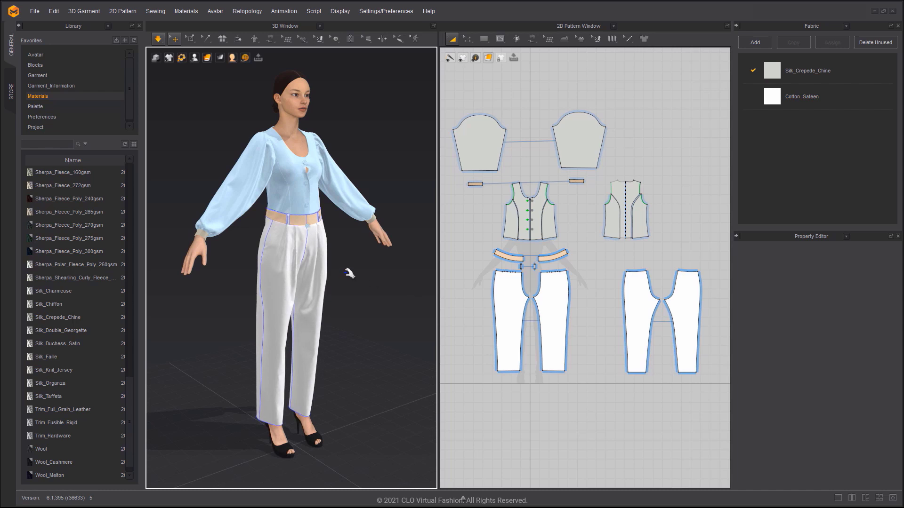
pyautogui.moveTo(351, 273); pyautogui.dragTo(317, 265, button='right')
pyautogui.scroll(5, 307, 263)
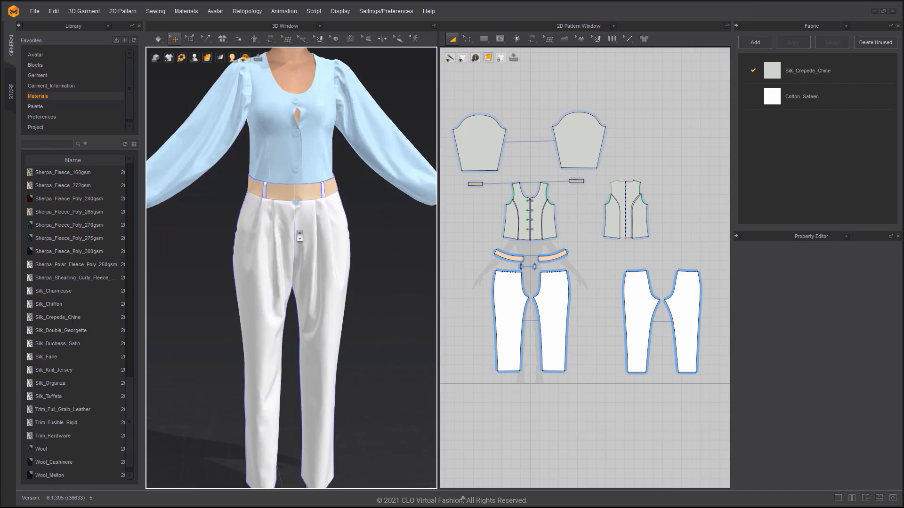
pyautogui.scroll(3, 306, 268)
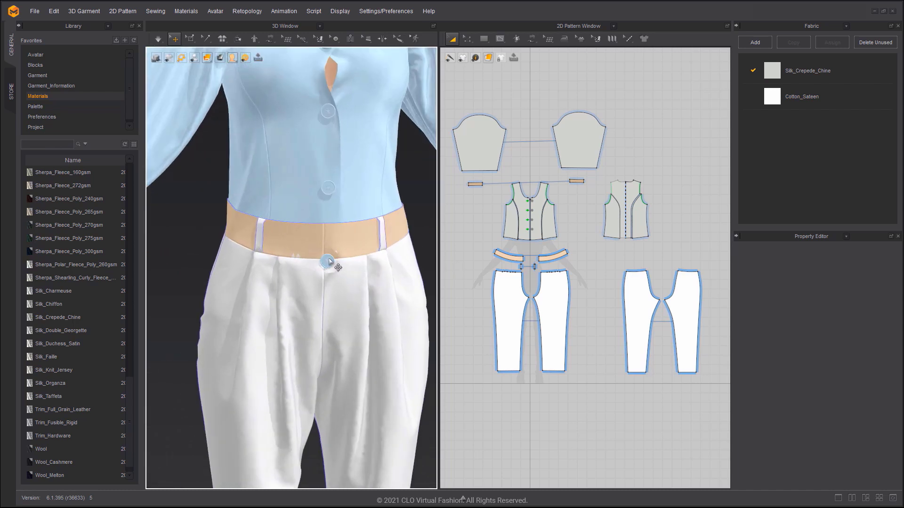
pyautogui.scroll(-10, 328, 261)
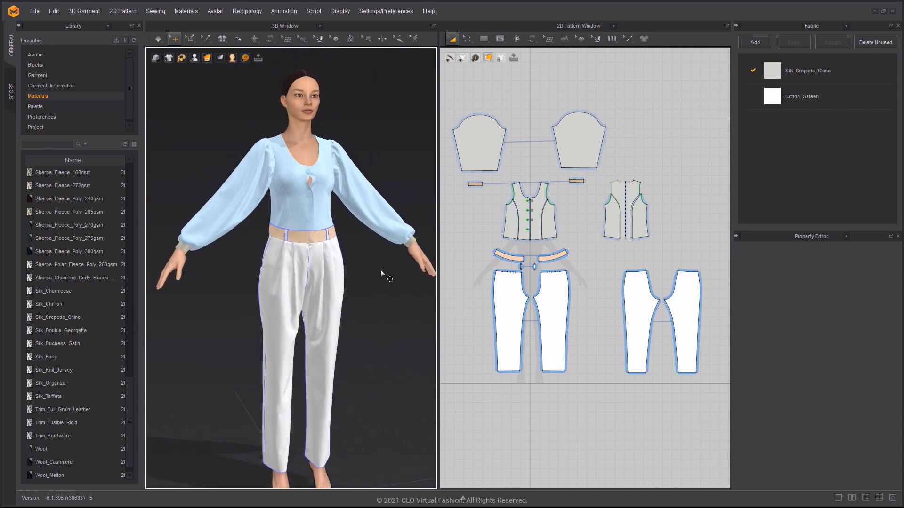
# Step: Freeze all trouser, waistband and belt-loop patterns
pyautogui.moveTo(478, 248); pyautogui.dragTo(743, 390)
pyautogui.rightClick(327, 278)
pyautogui.click(359, 68)
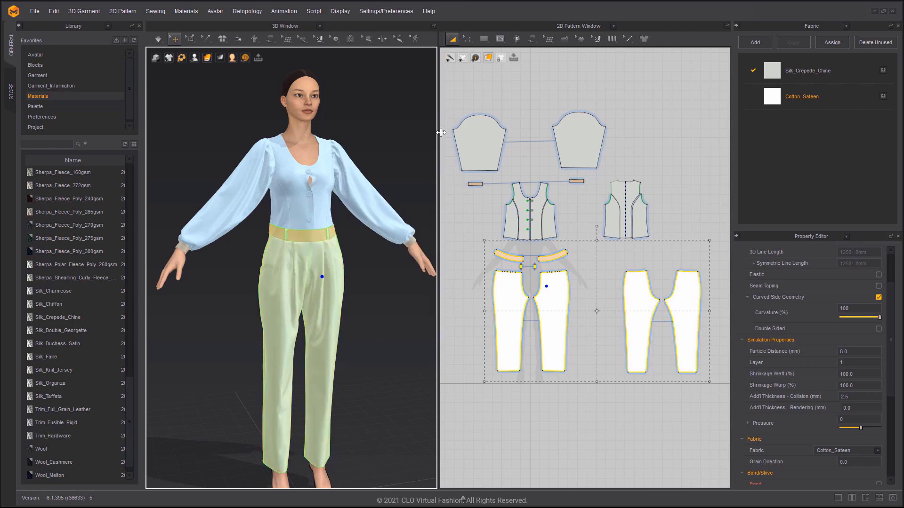
# Step: Unfreeze all of the top's patterns, including the sleeves and cuffs
pyautogui.moveTo(453, 97); pyautogui.dragTo(702, 244)
pyautogui.rightClick(323, 192)
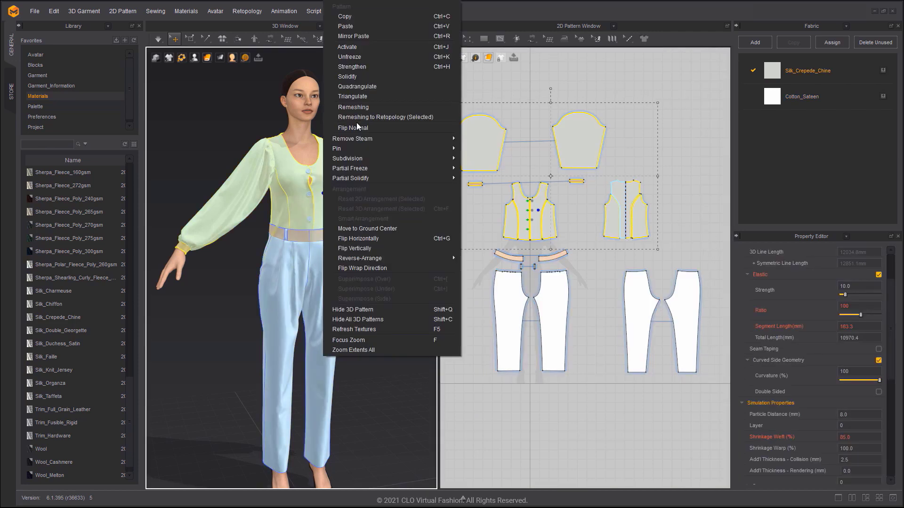
pyautogui.click(370, 46)
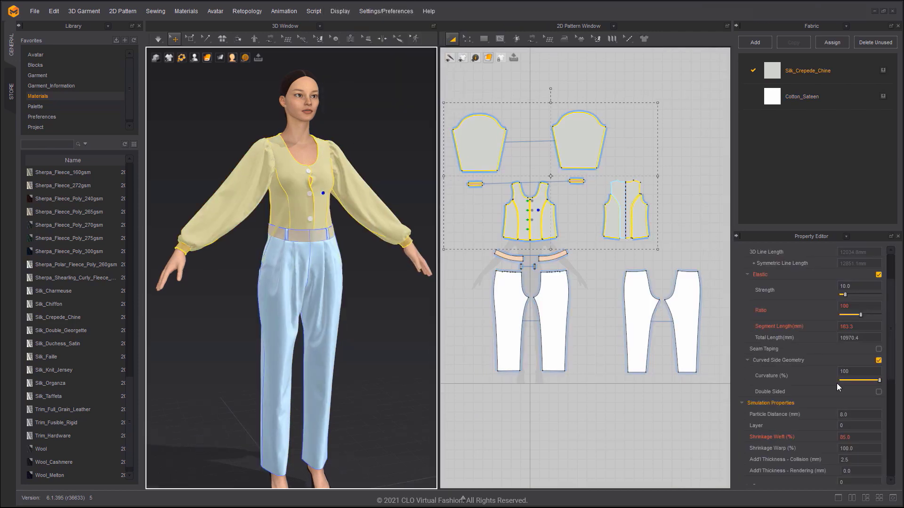
# Step: Set Shrinkage Weft to 100% for all of the top's patterns and simulate the top against the frozen trousers
pyautogui.click(840, 437)
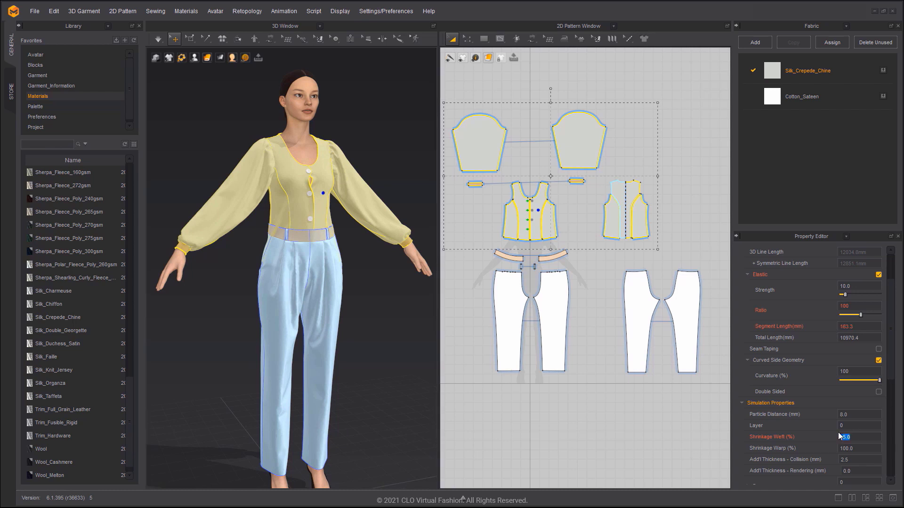
pyautogui.click(410, 298)
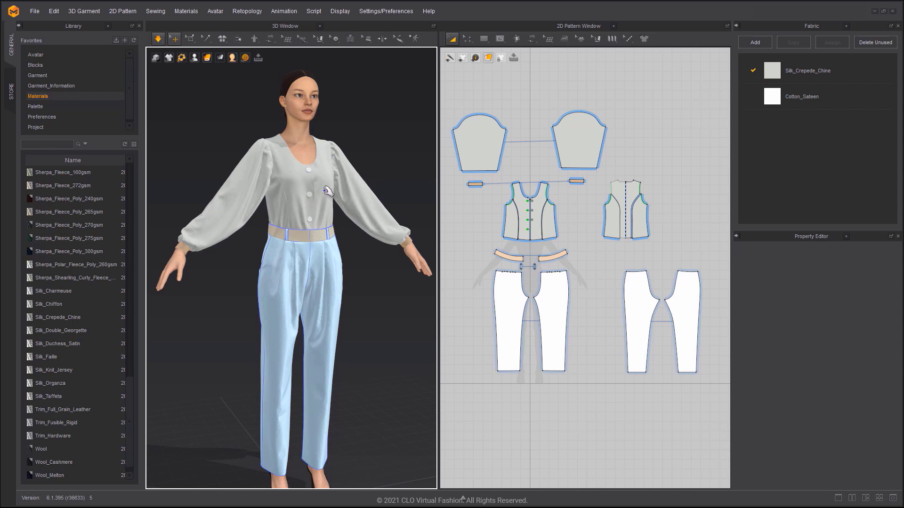
pyautogui.scroll(-2, 338, 239)
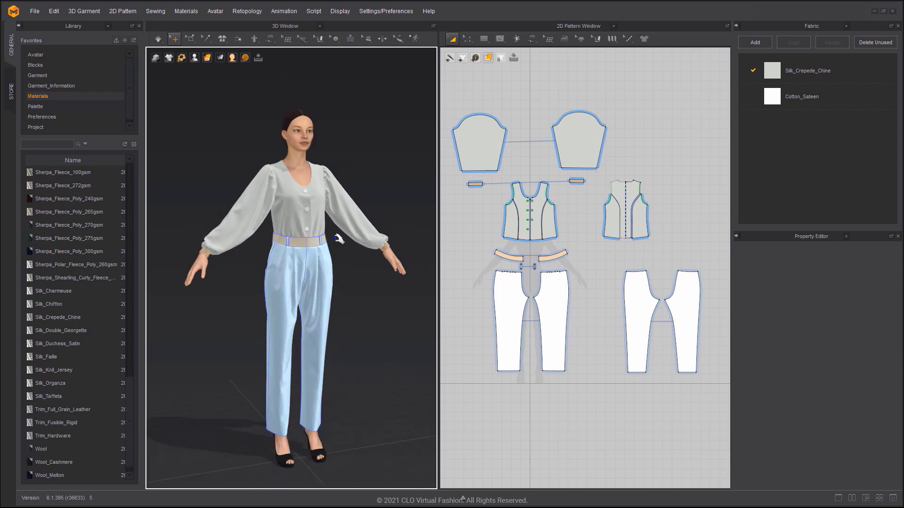
# Step: Select every pattern of the top and trousers and set Layer to 0
pyautogui.hotkey('ctrl', 'a')
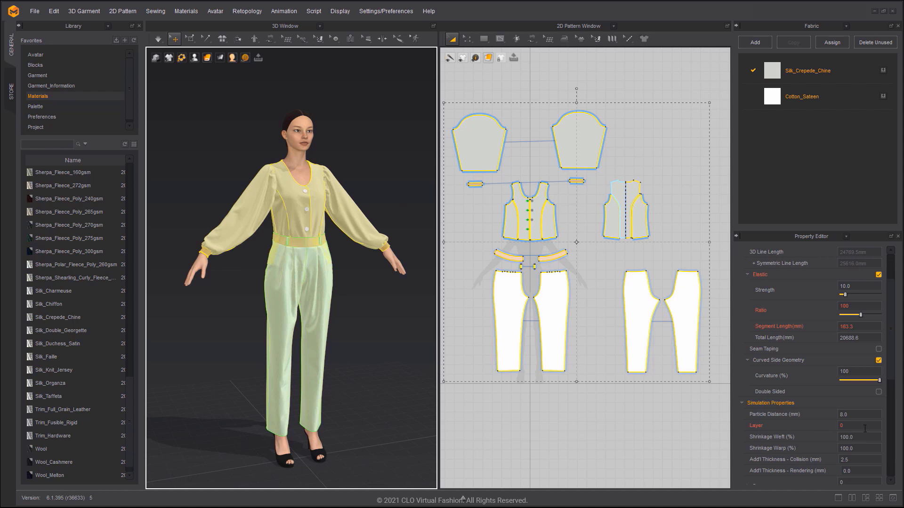
pyautogui.click(865, 428)
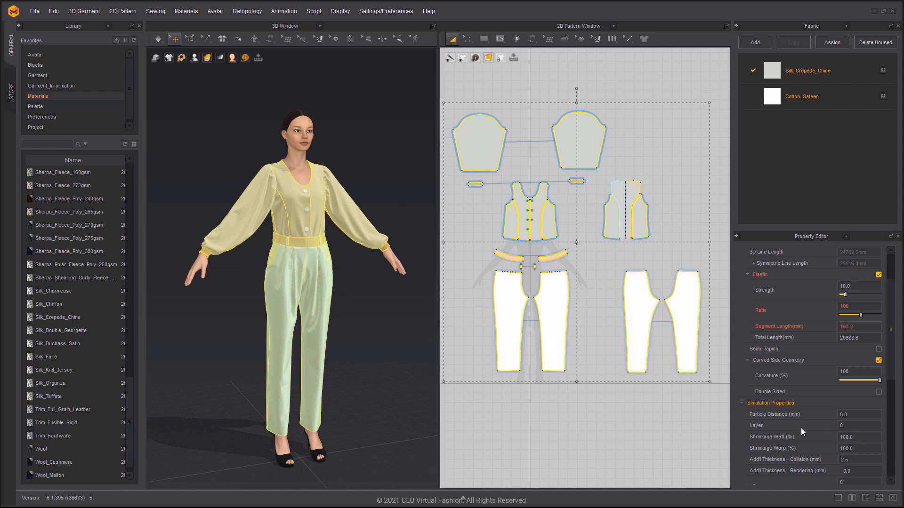